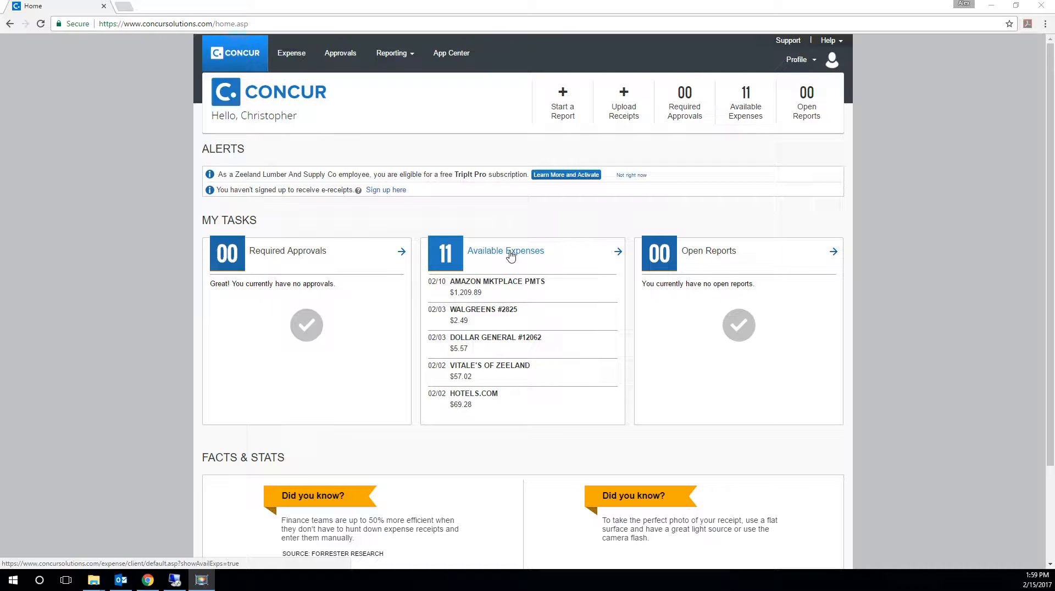
# - Open the available expenses from the home page and review the list of card transactions
pyautogui.click(511, 255)
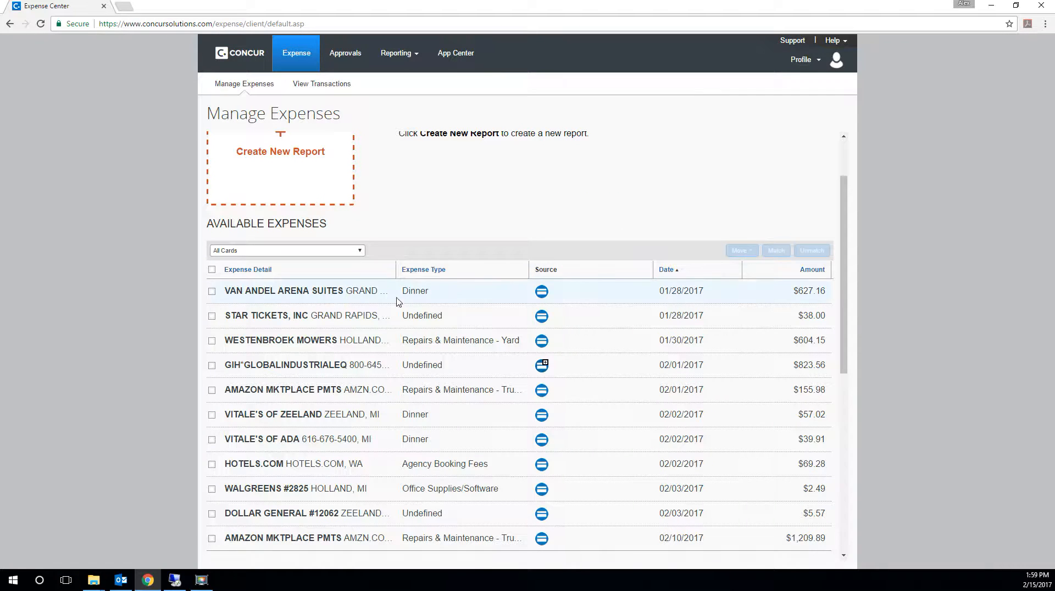
pyautogui.scroll(2, 385, 237)
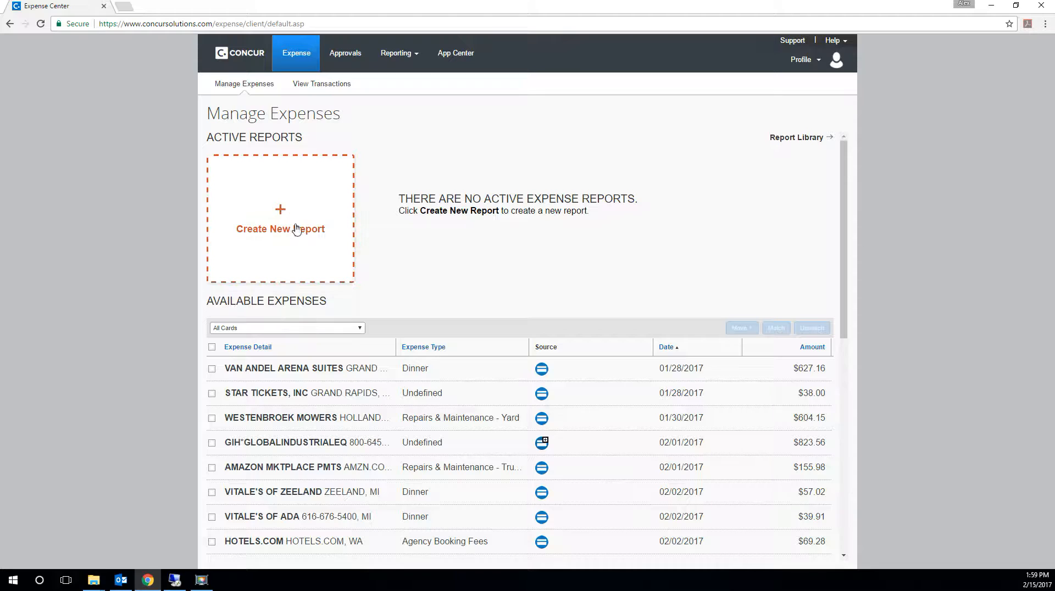
pyautogui.scroll(-3, 327, 393)
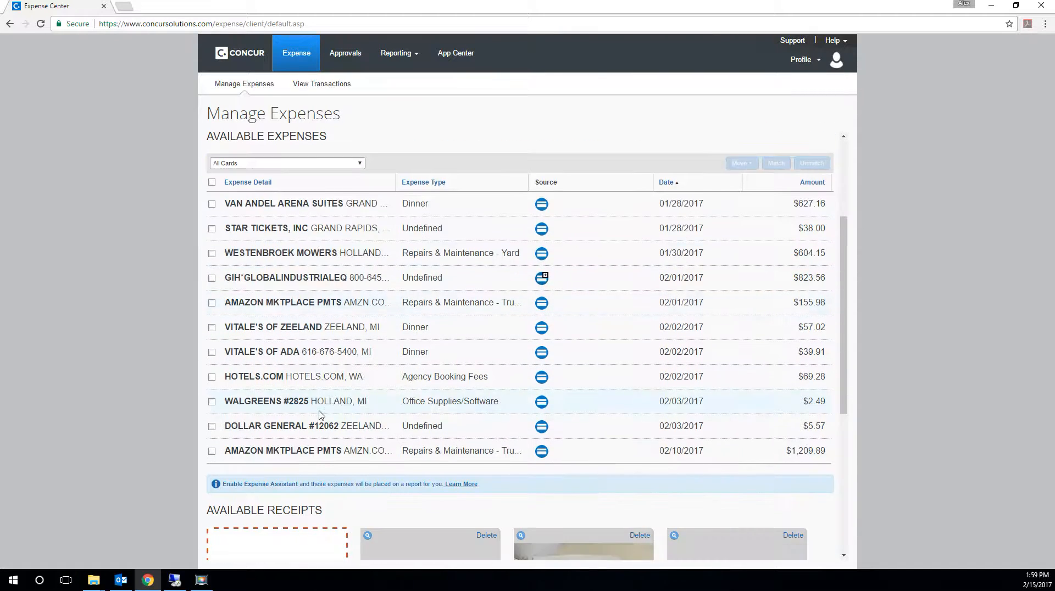
pyautogui.scroll(3, 319, 417)
# - Create a new expense report named February Expense Report, leaving the business purpose and comment empty
pyautogui.click(291, 204)
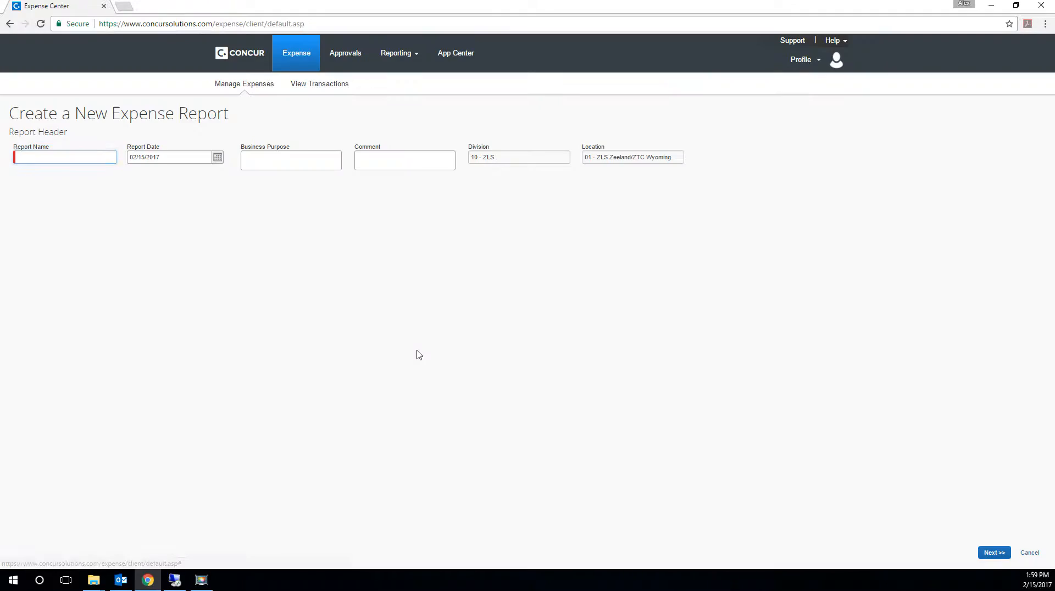
pyautogui.write('Feb')
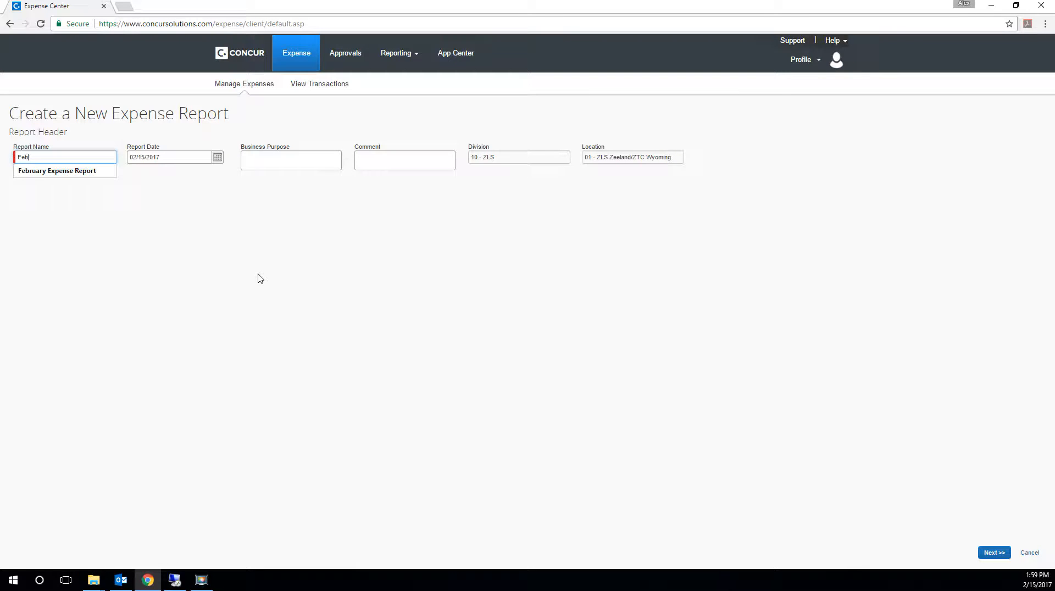
pyautogui.press('Down')
pyautogui.press('Tab')
pyautogui.press('Tab')
pyautogui.press('Tab')
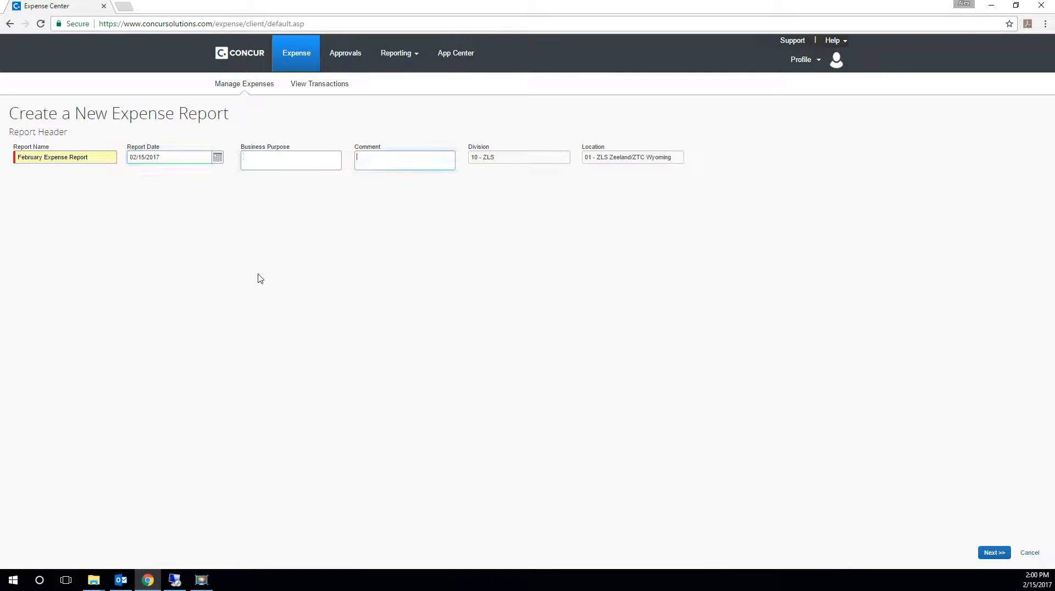
pyautogui.click(994, 553)
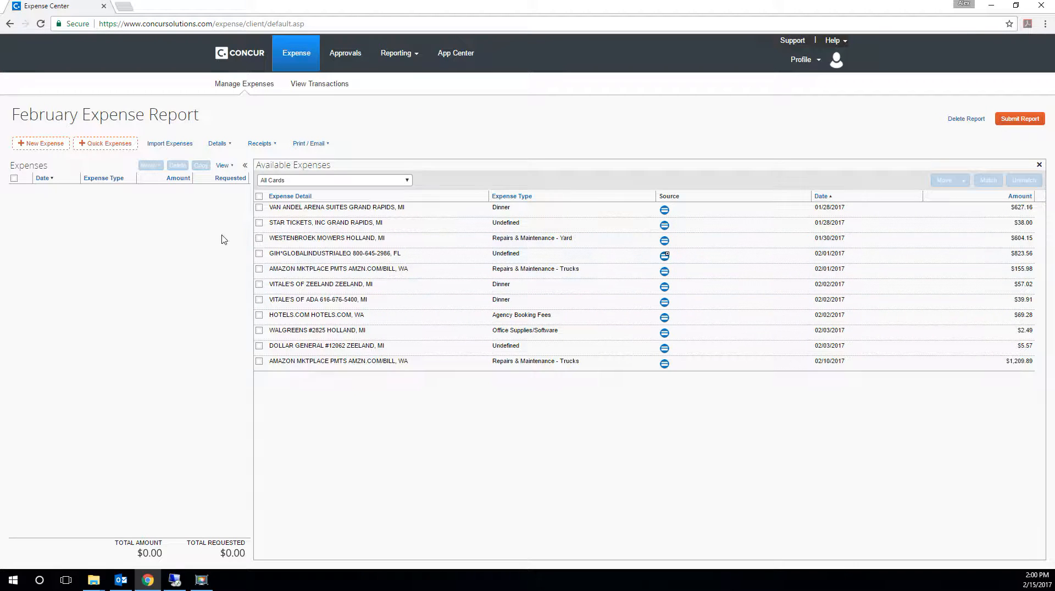
# - Select all available expenses and move them into the February Expense Report
pyautogui.click(259, 208)
pyautogui.click(259, 224)
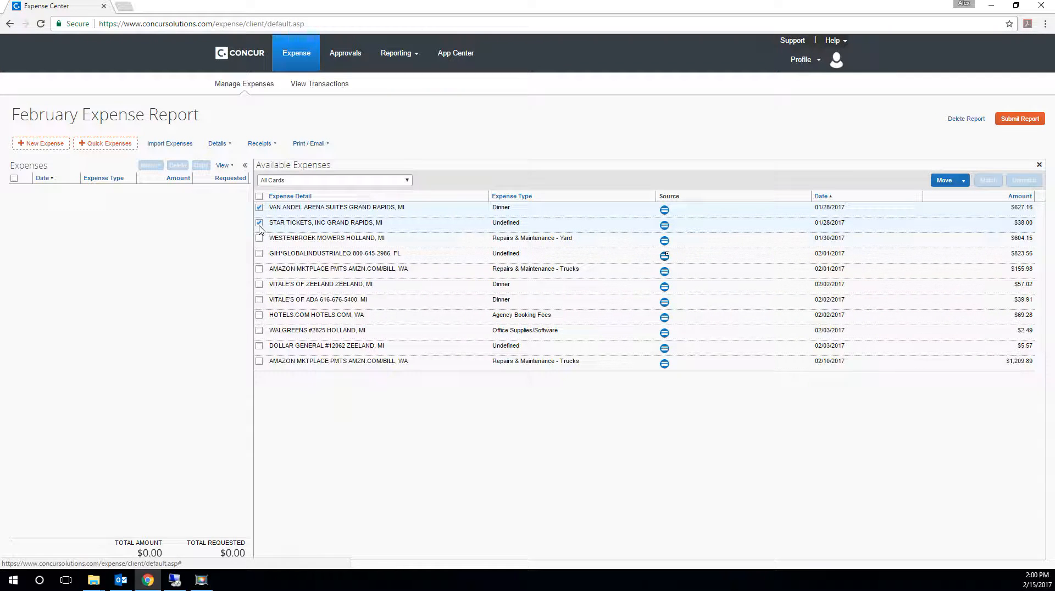
pyautogui.click(259, 254)
pyautogui.click(259, 196)
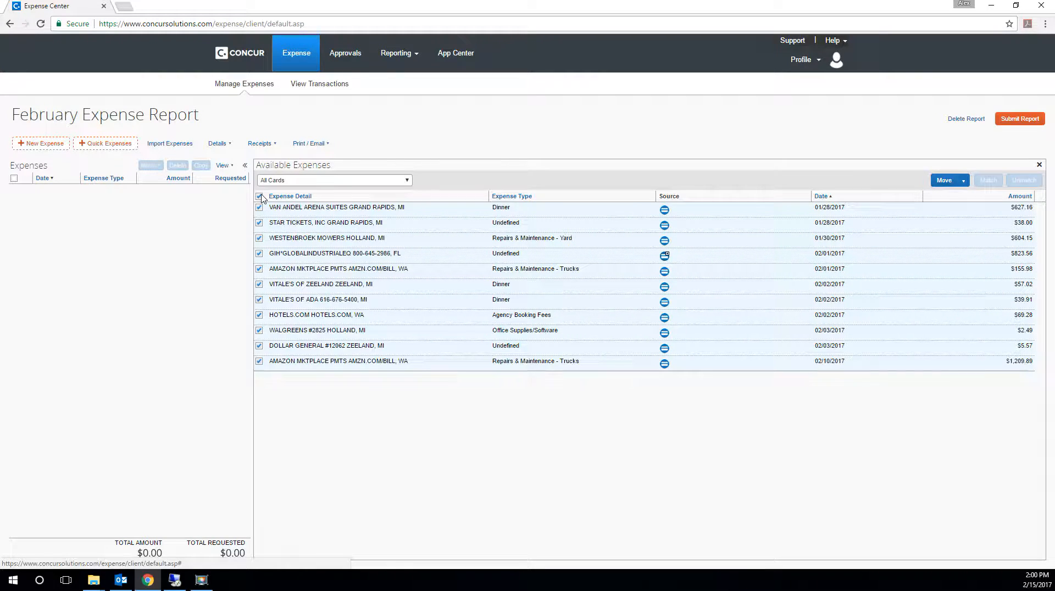
pyautogui.click(954, 182)
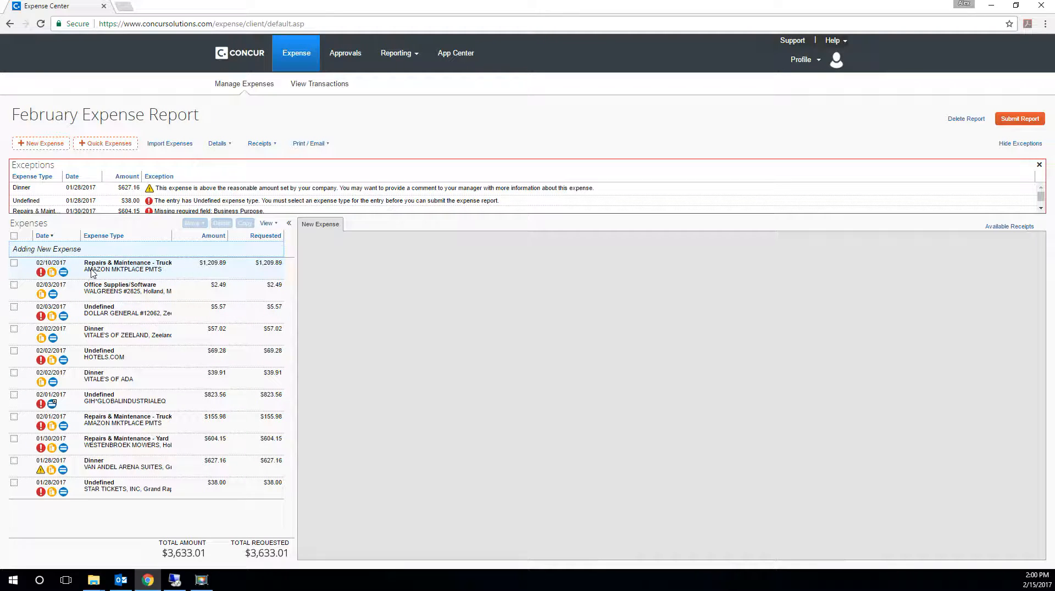
# - Enter Bluetooth Headsets as the business purpose of the 02/10/2017 Amazon expense, keeping its division and location
pyautogui.click(126, 274)
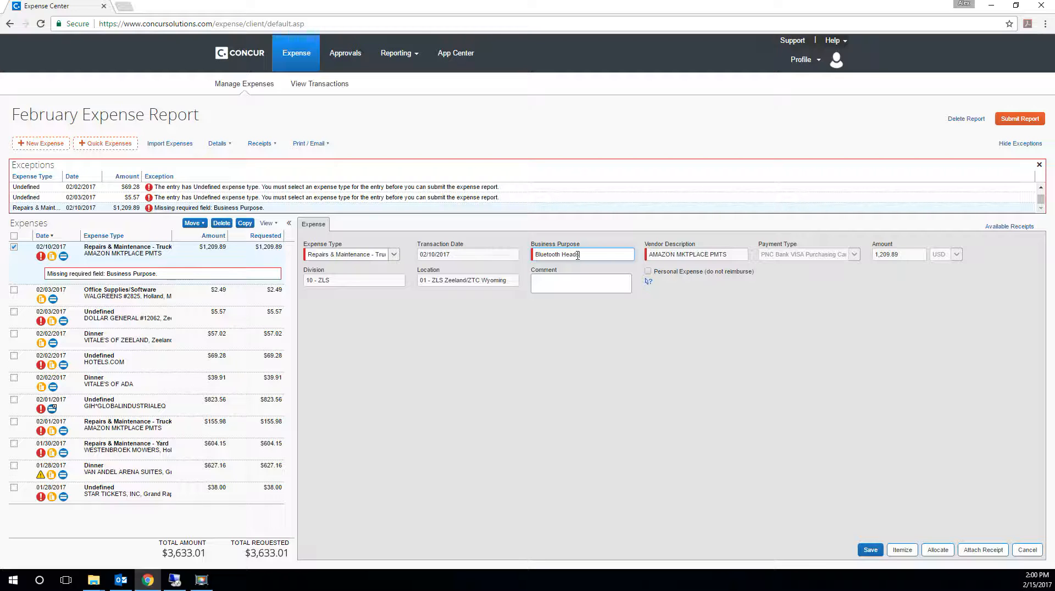
pyautogui.write('sets')
pyautogui.press('Tab')
pyautogui.press('Tab')
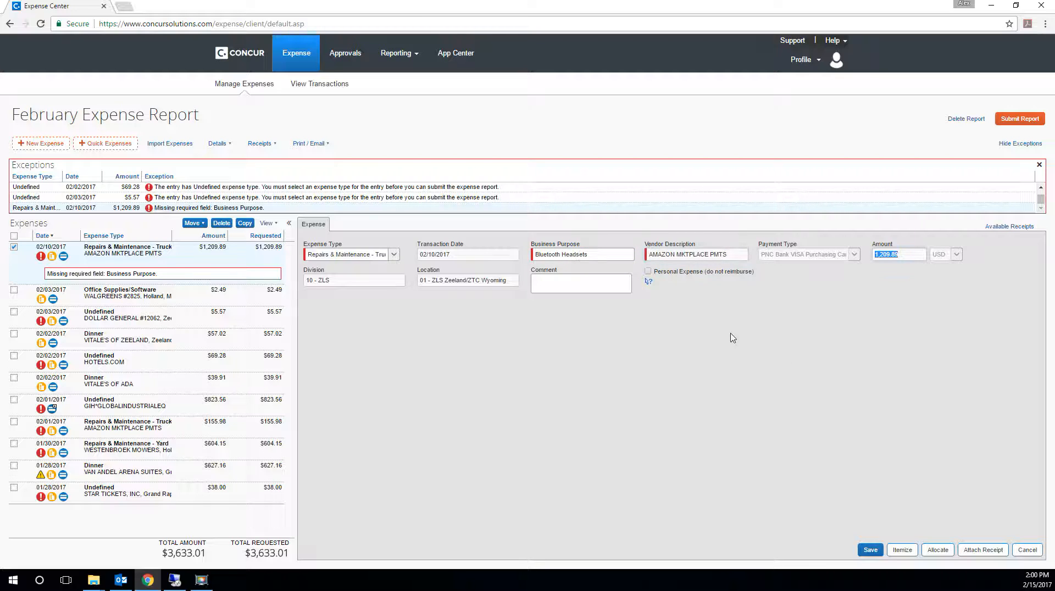
pyautogui.press('Tab')
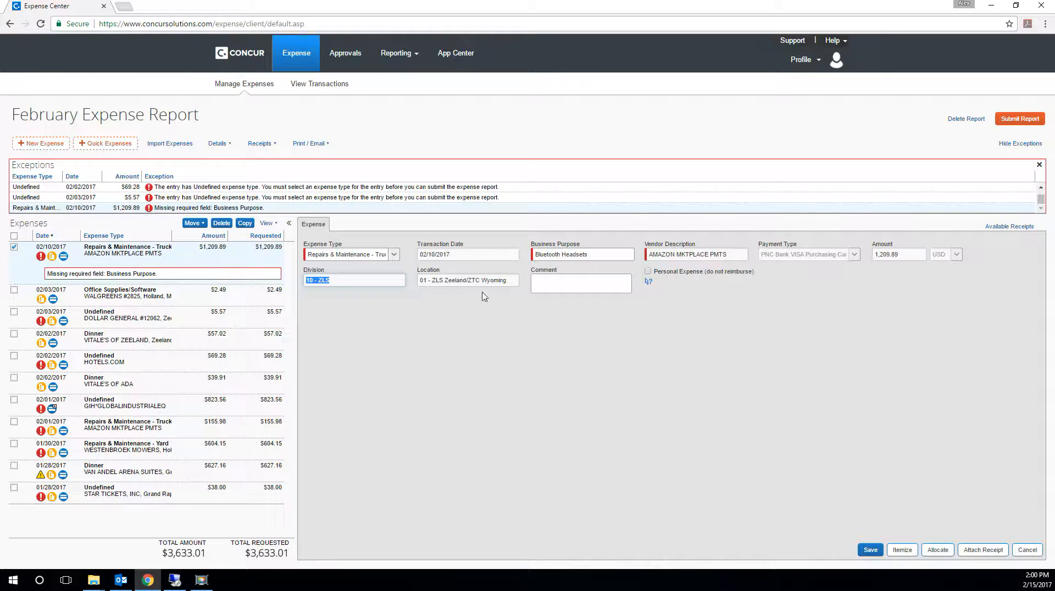
pyautogui.press('Tab')
pyautogui.click(368, 283)
pyautogui.click(438, 282)
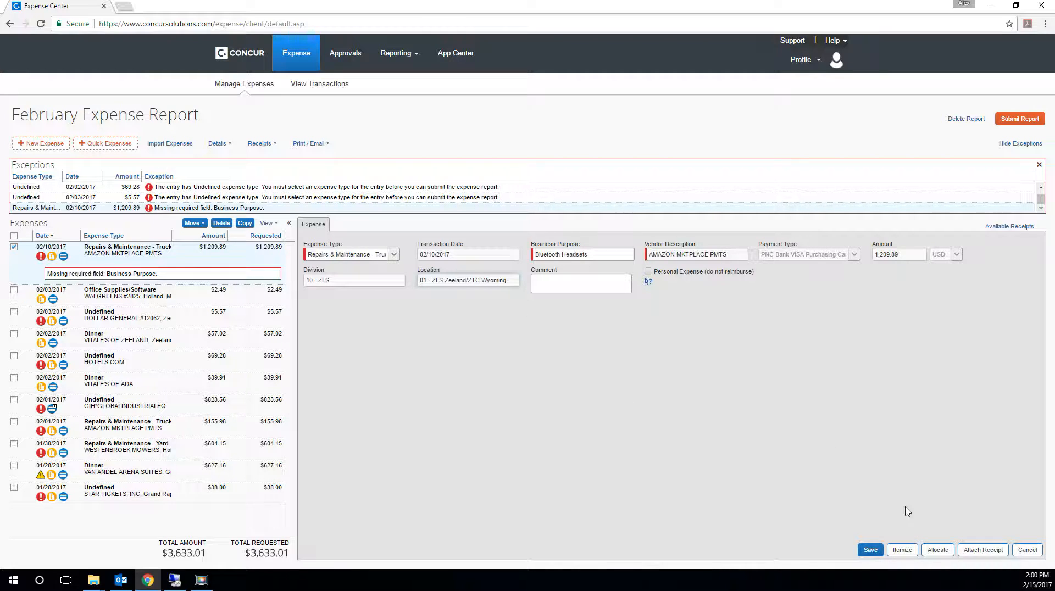
# - Preview the available receipt BT Headset $1210.pdf, check its order total, and attach it to the Amazon expense
pyautogui.click(979, 552)
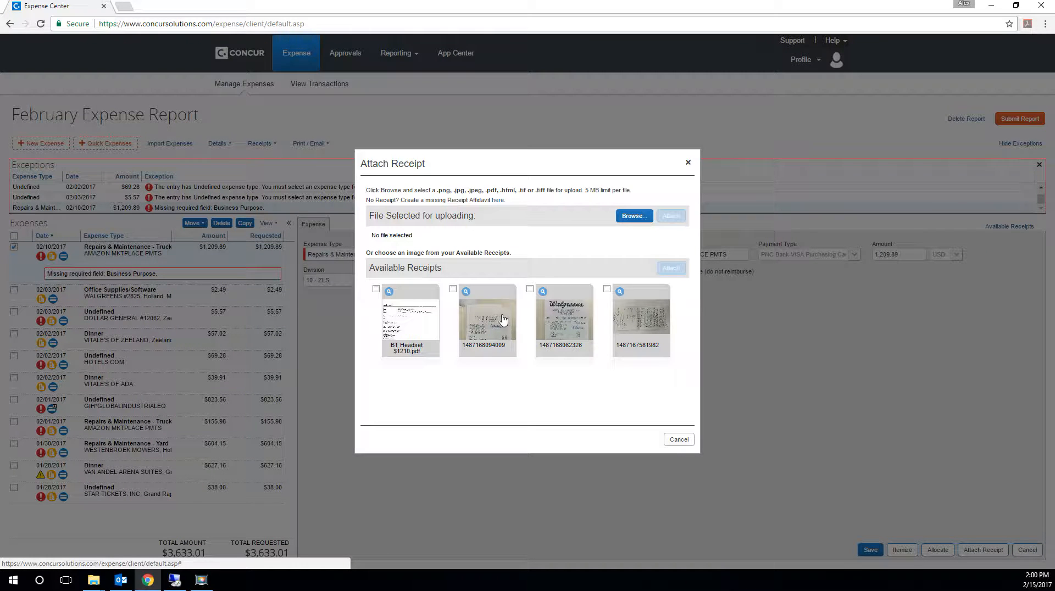
pyautogui.click(416, 333)
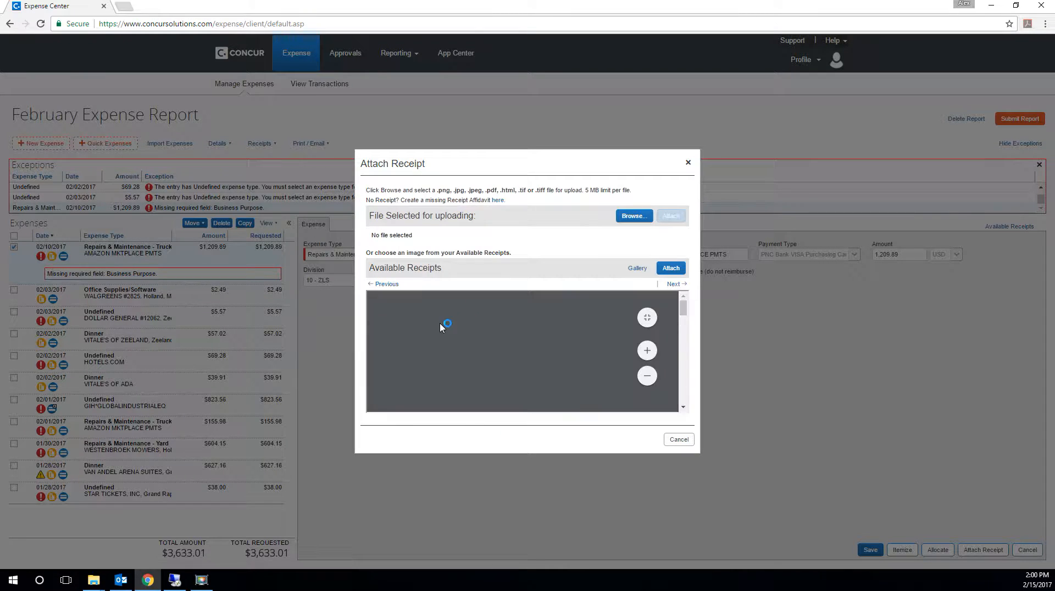
pyautogui.scroll(-3, 515, 397)
pyautogui.scroll(-4, 516, 397)
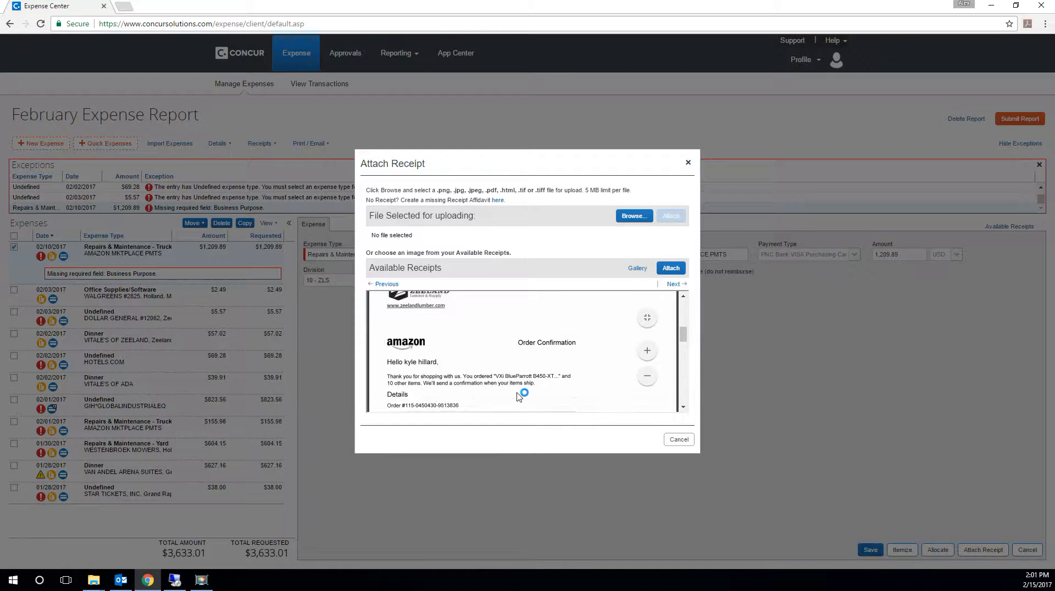
pyautogui.scroll(-2, 443, 372)
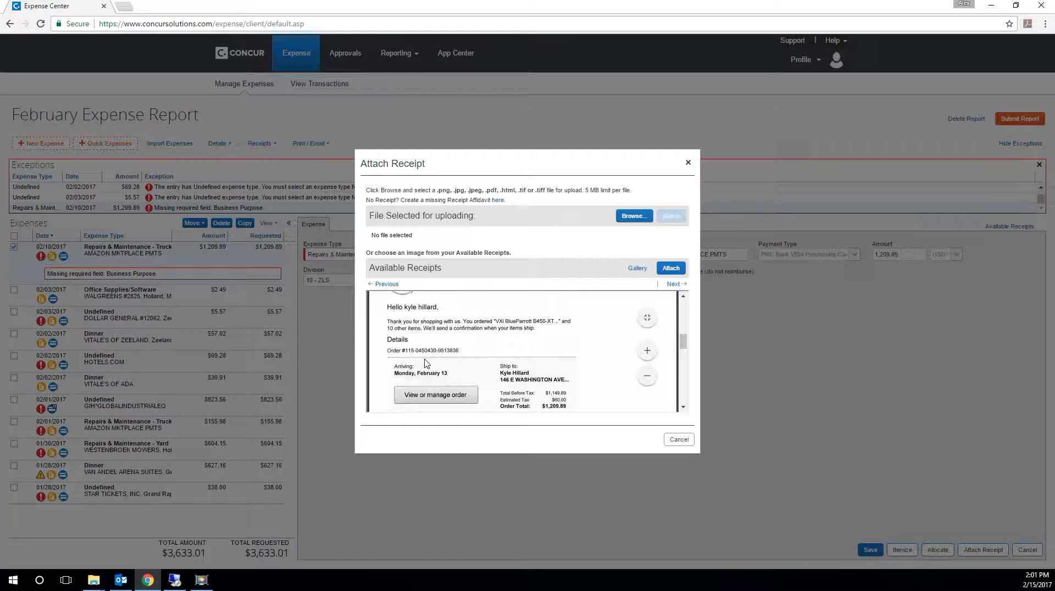
pyautogui.scroll(-1, 427, 324)
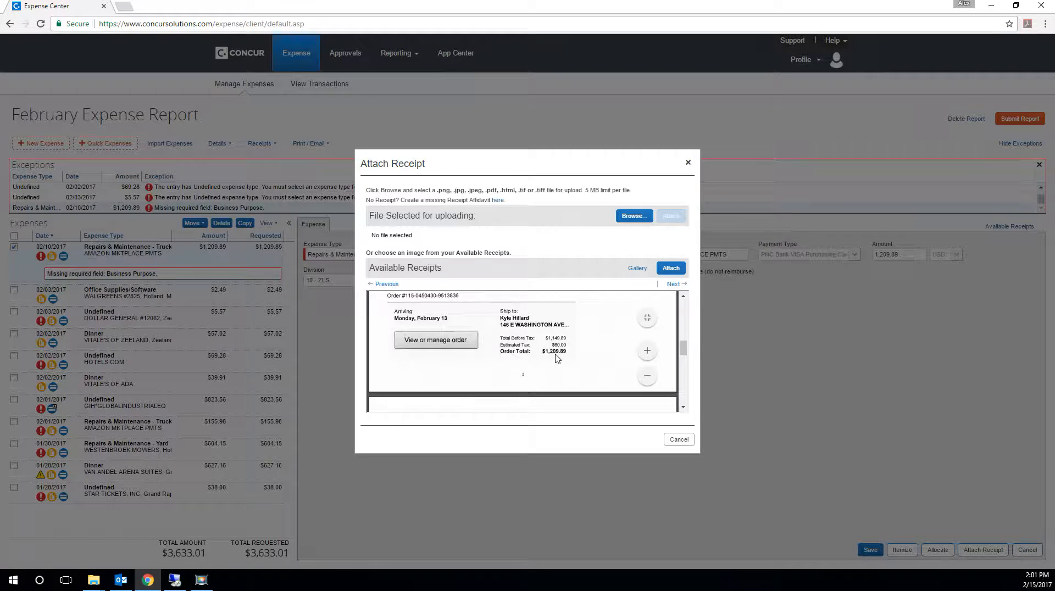
pyautogui.click(672, 269)
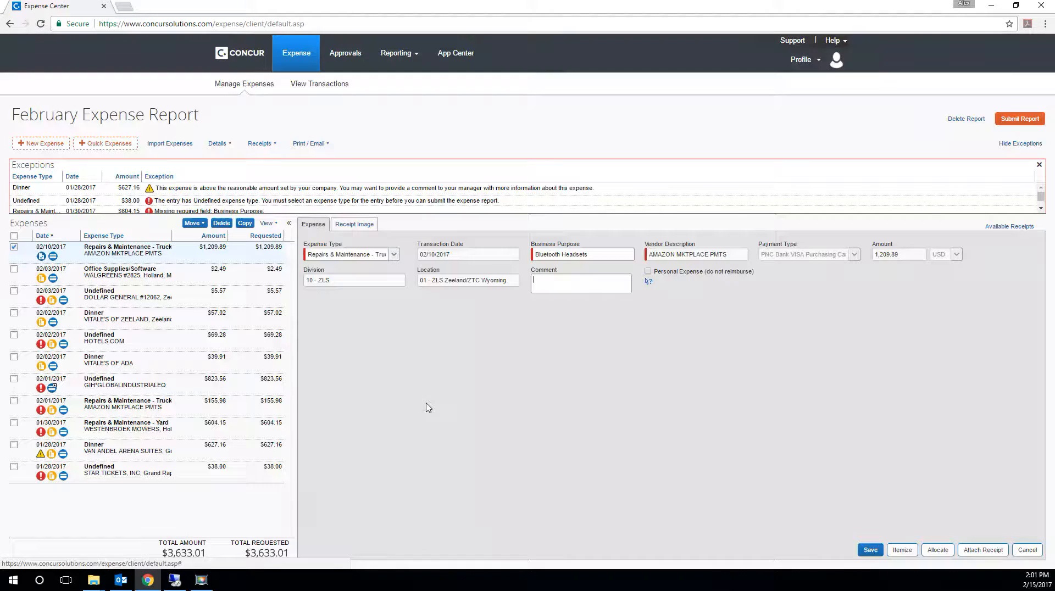
# - Itemize the 02/10/2017 Amazon expense with a Repairs & Maintenance - Trucks entry of 605.00 and save it
pyautogui.click(194, 261)
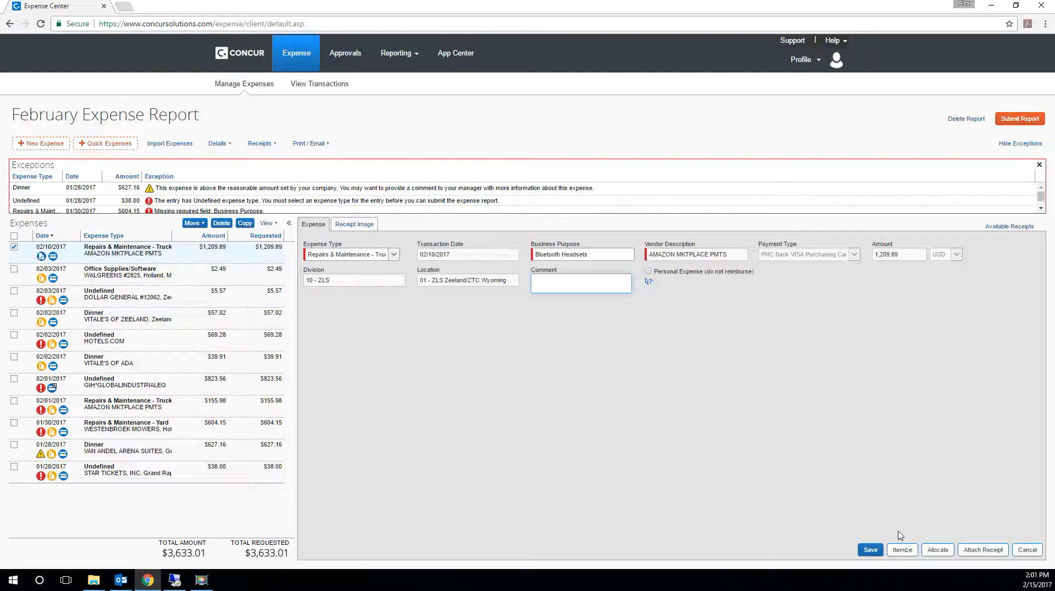
pyautogui.click(902, 551)
pyautogui.click(391, 270)
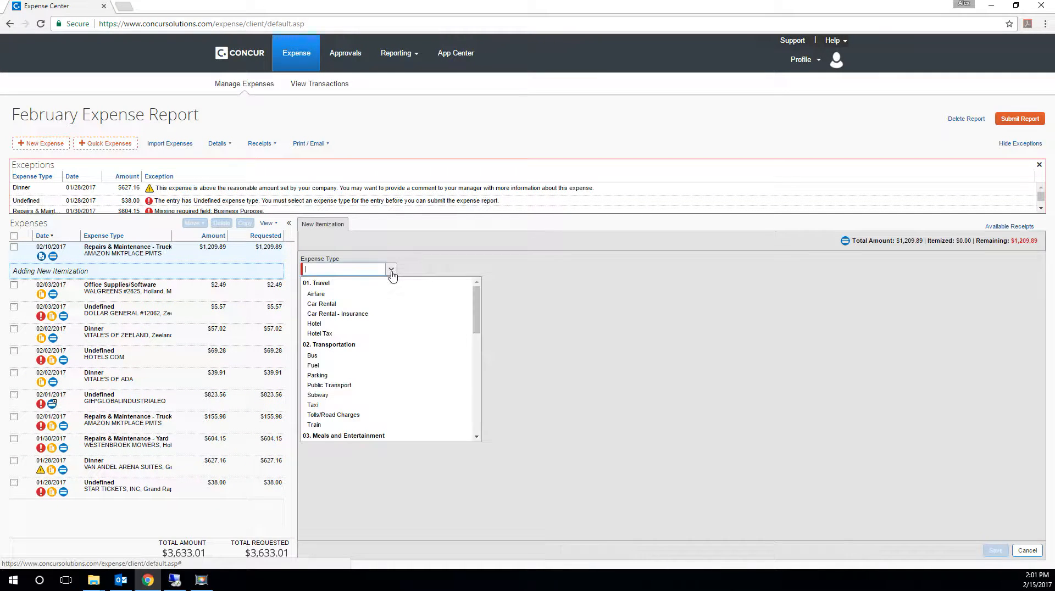
pyautogui.scroll(-15, 405, 388)
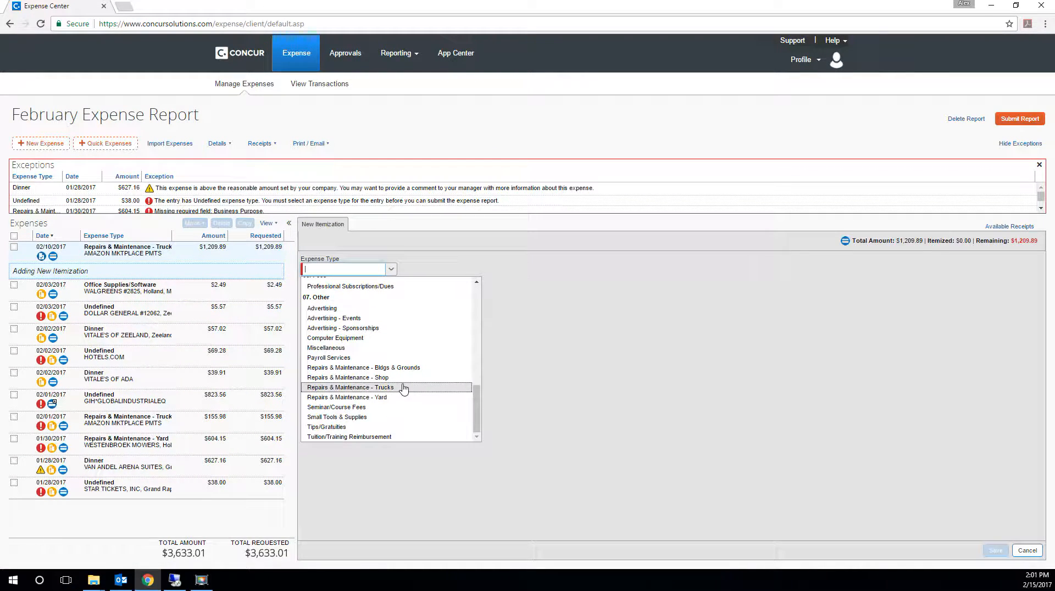
pyautogui.click(404, 389)
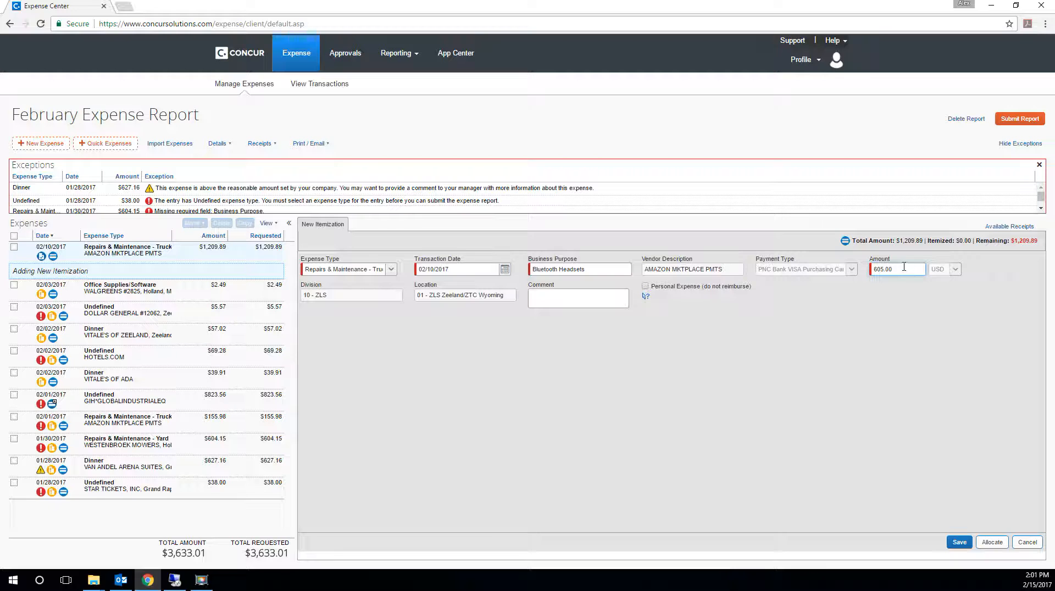
pyautogui.press('Tab')
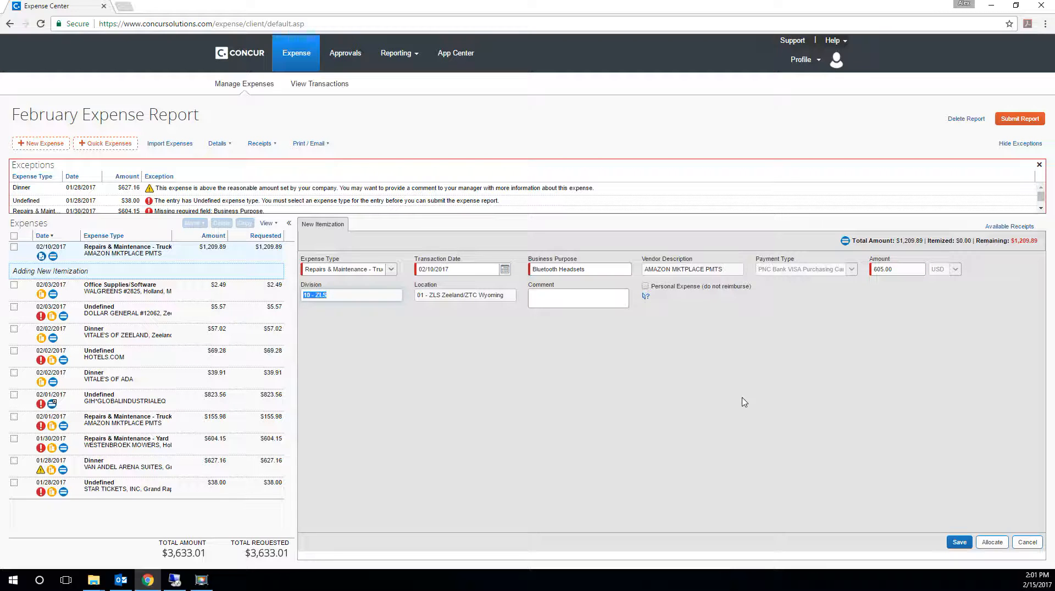
pyautogui.click(959, 542)
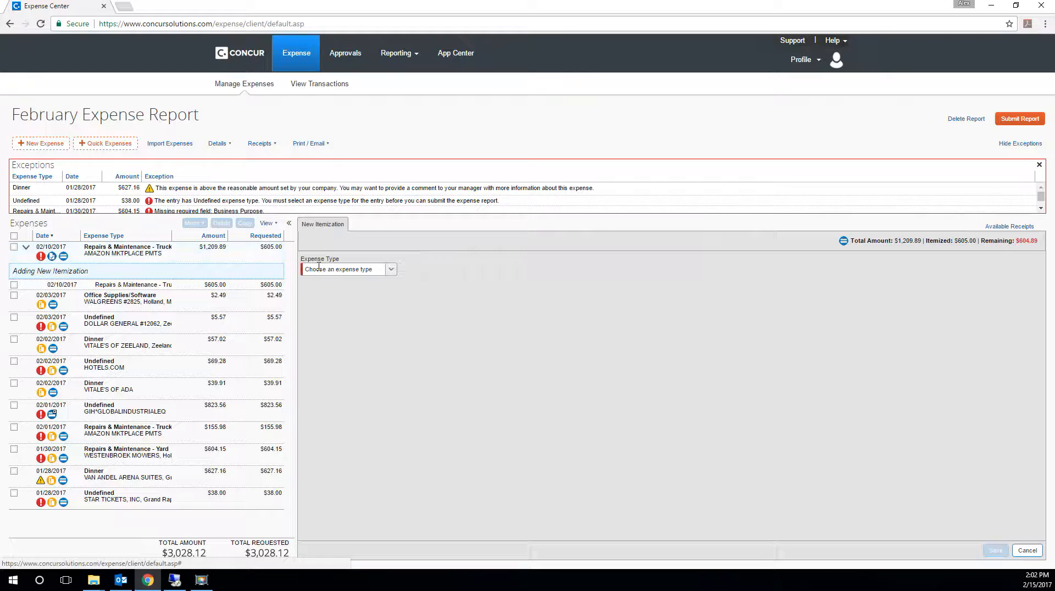
# - Add a second itemization of type Repairs & Maintenance - Yard for the remaining 604.89 and save it
pyautogui.click(391, 272)
pyautogui.scroll(-10, 387, 357)
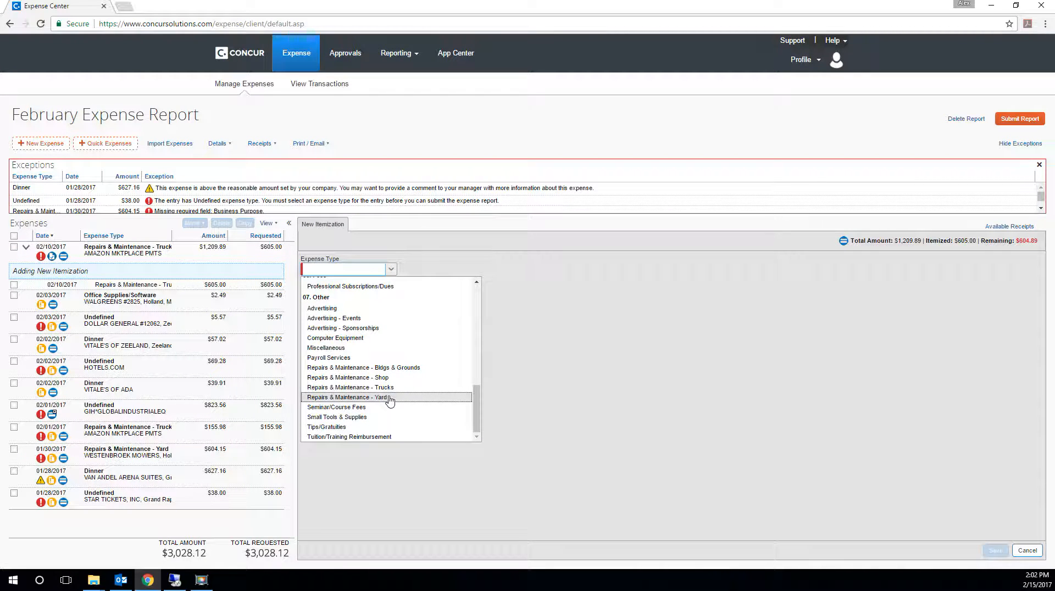
pyautogui.click(387, 397)
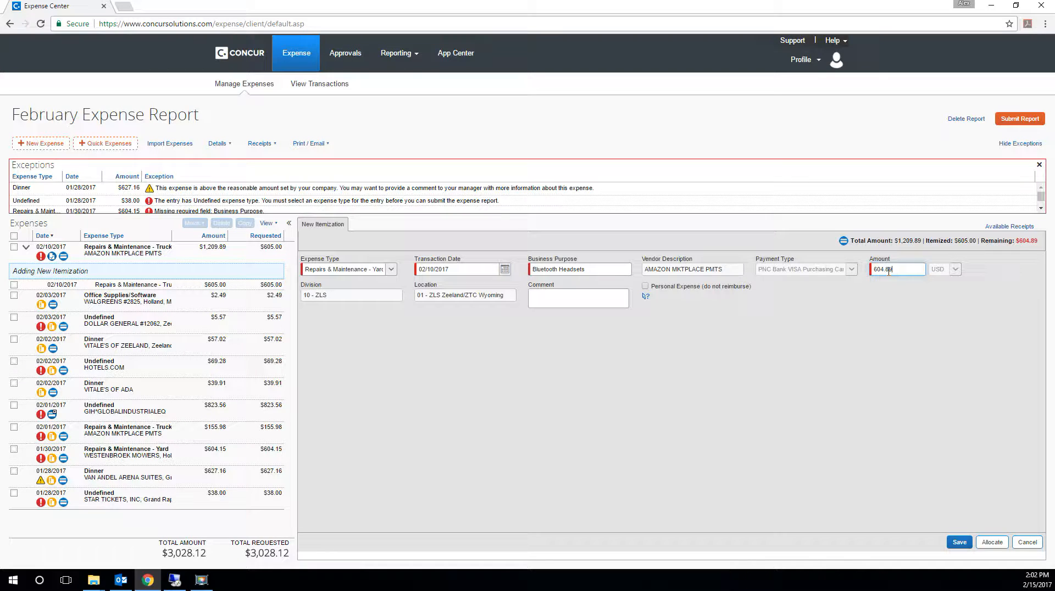
pyautogui.press('Tab')
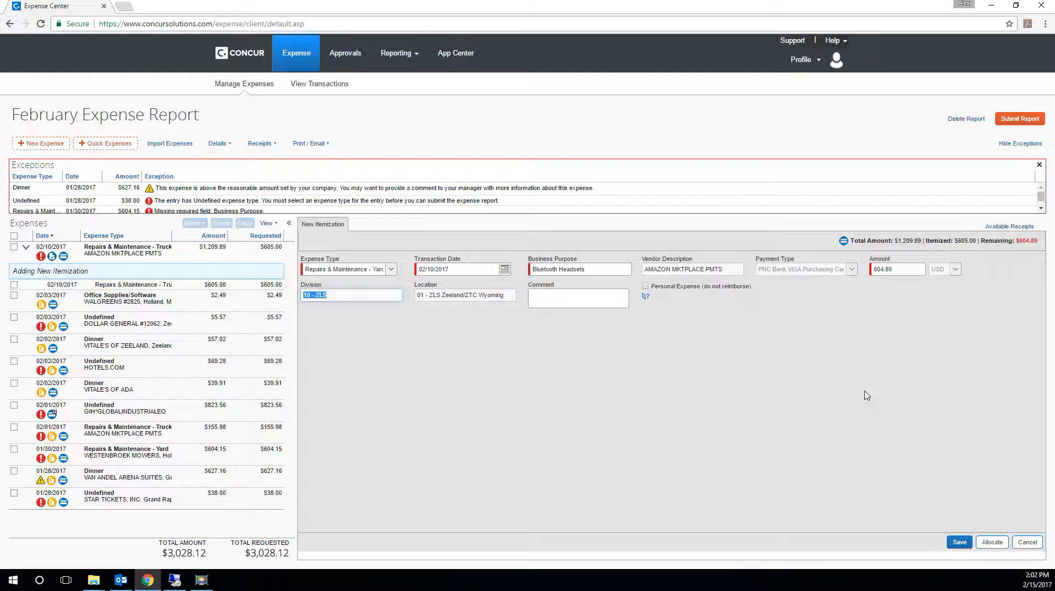
pyautogui.click(959, 543)
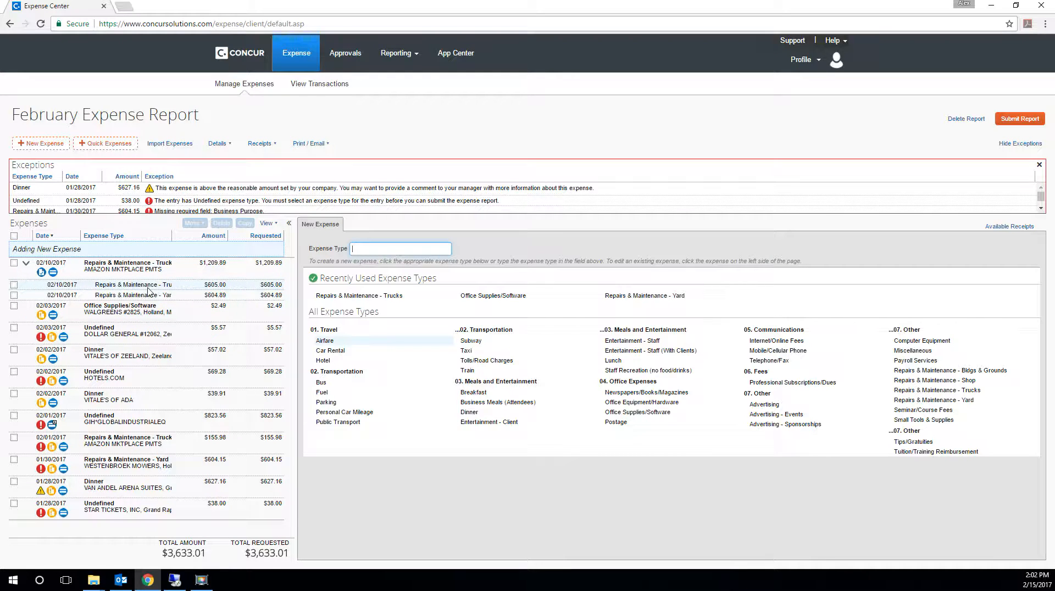
# - Delete both the Trucks and Yard itemizations from the 02/10/2017 Amazon expense
pyautogui.click(15, 286)
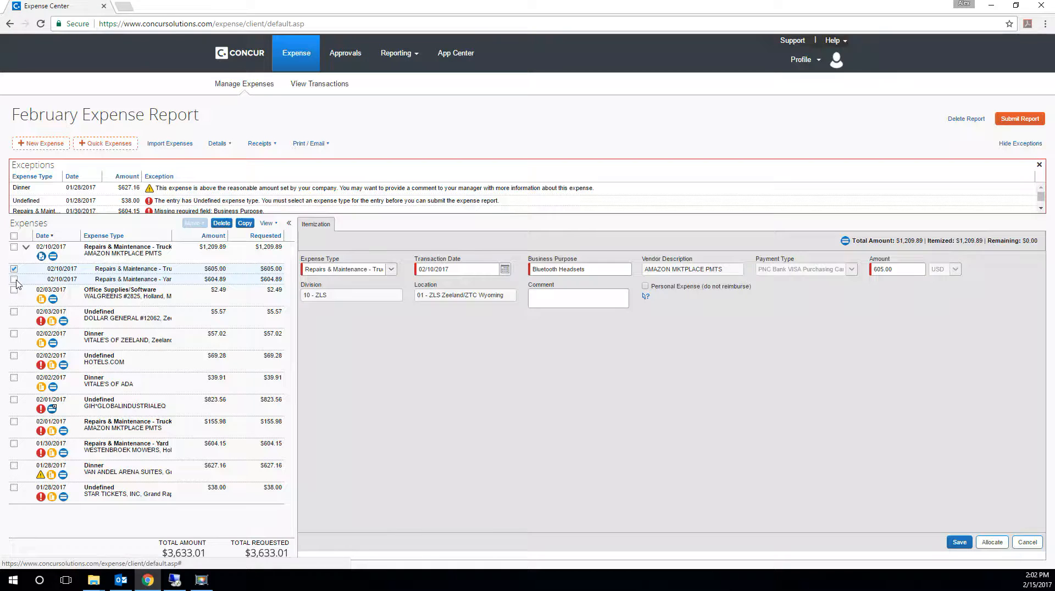
pyautogui.click(15, 279)
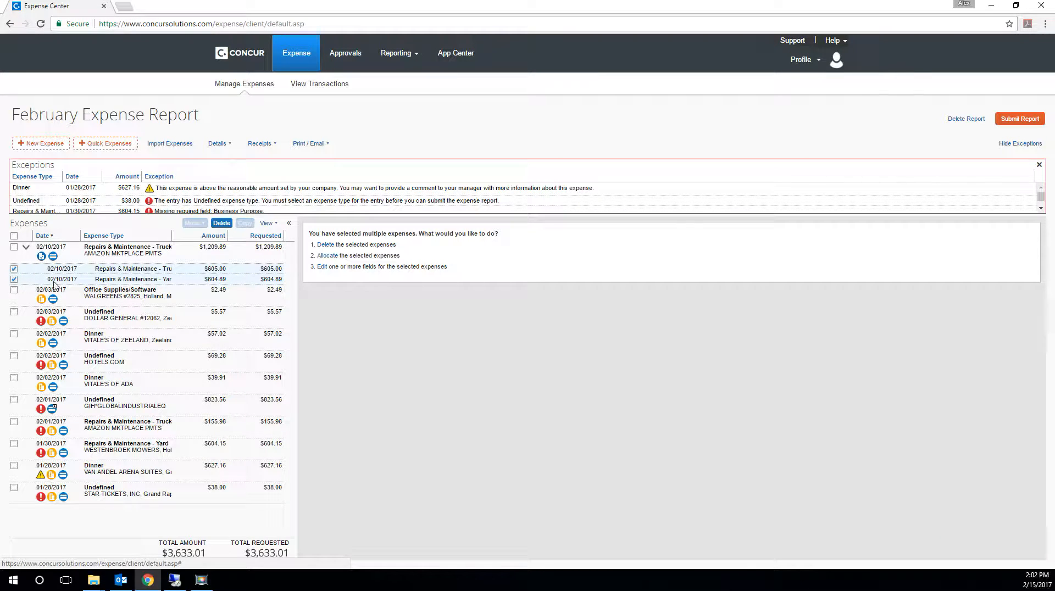
pyautogui.click(220, 225)
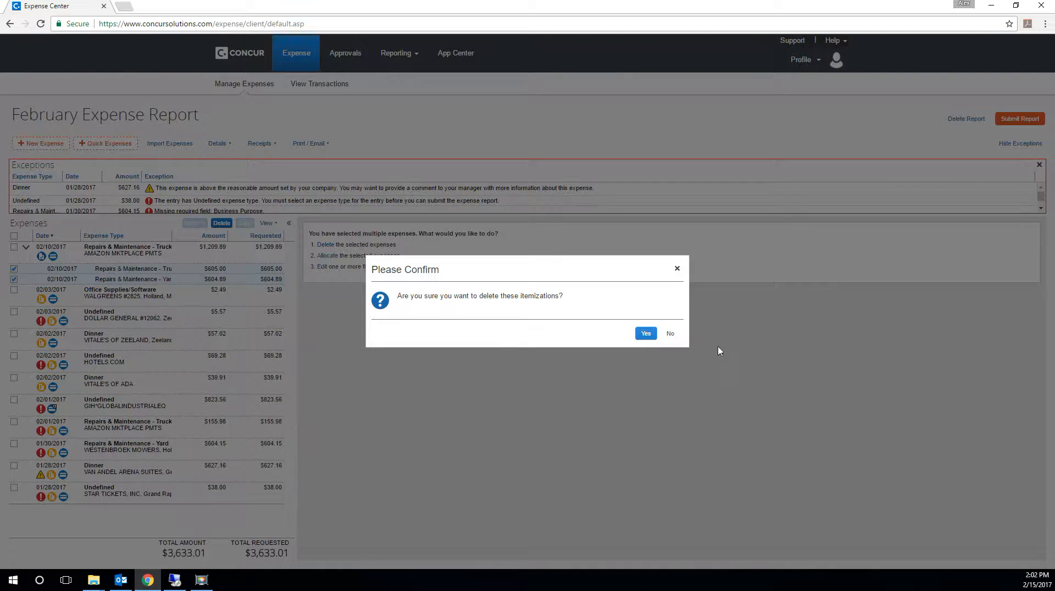
pyautogui.click(644, 333)
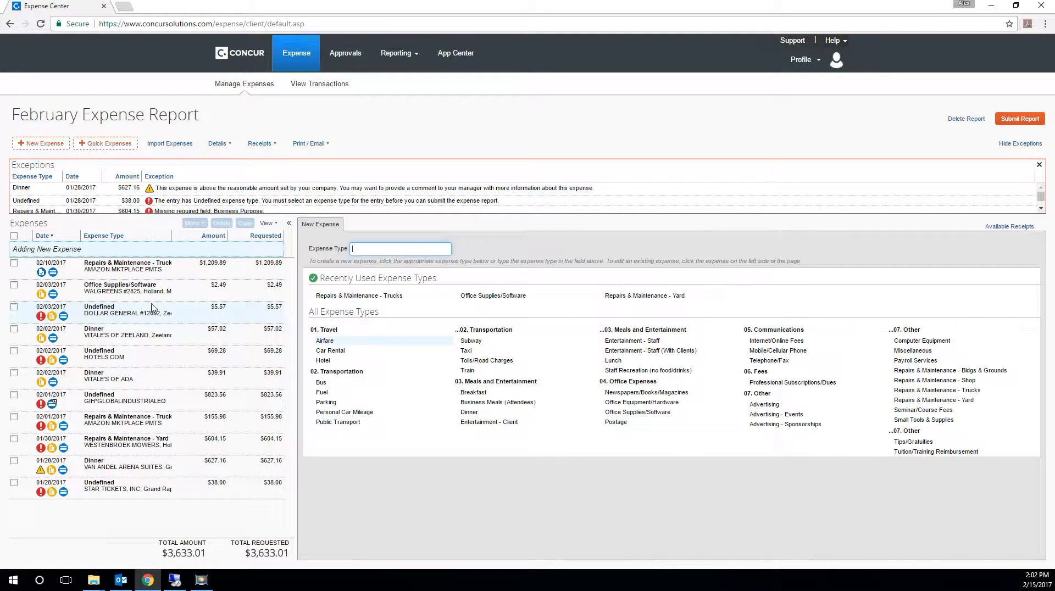
pyautogui.click(145, 289)
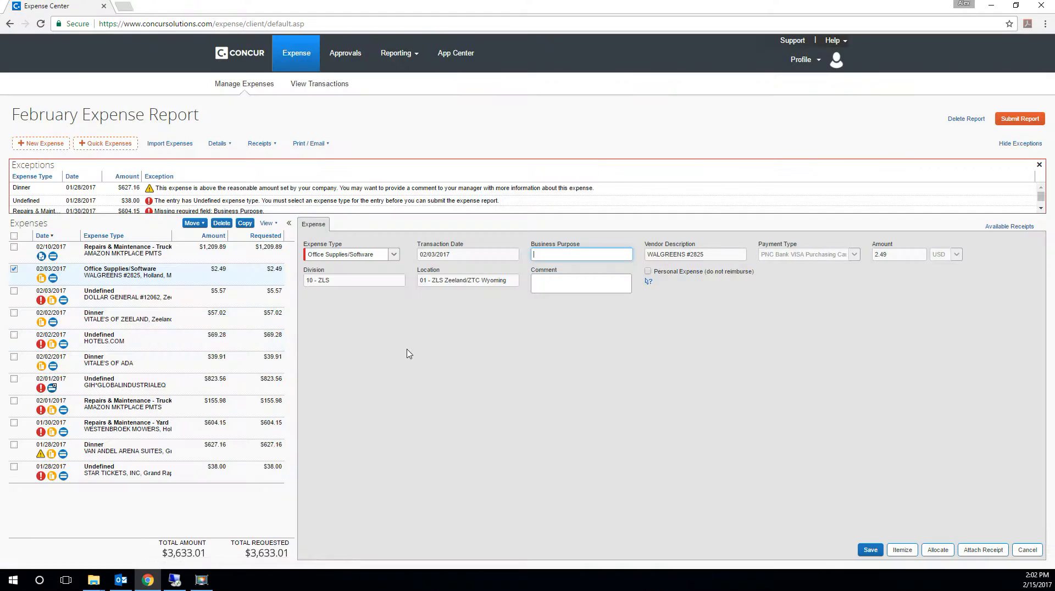
pyautogui.click(982, 550)
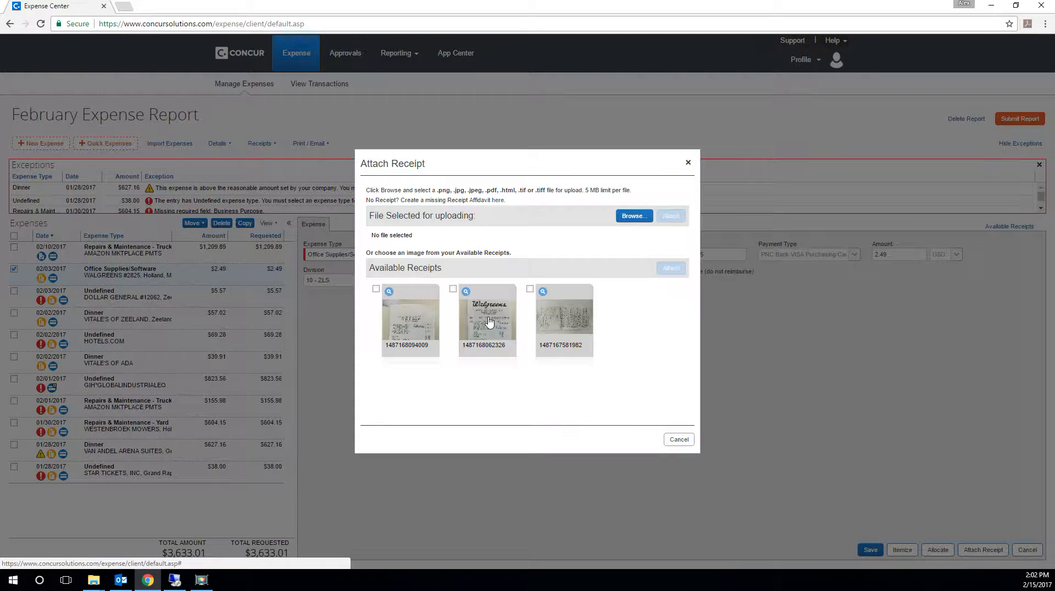
pyautogui.click(671, 267)
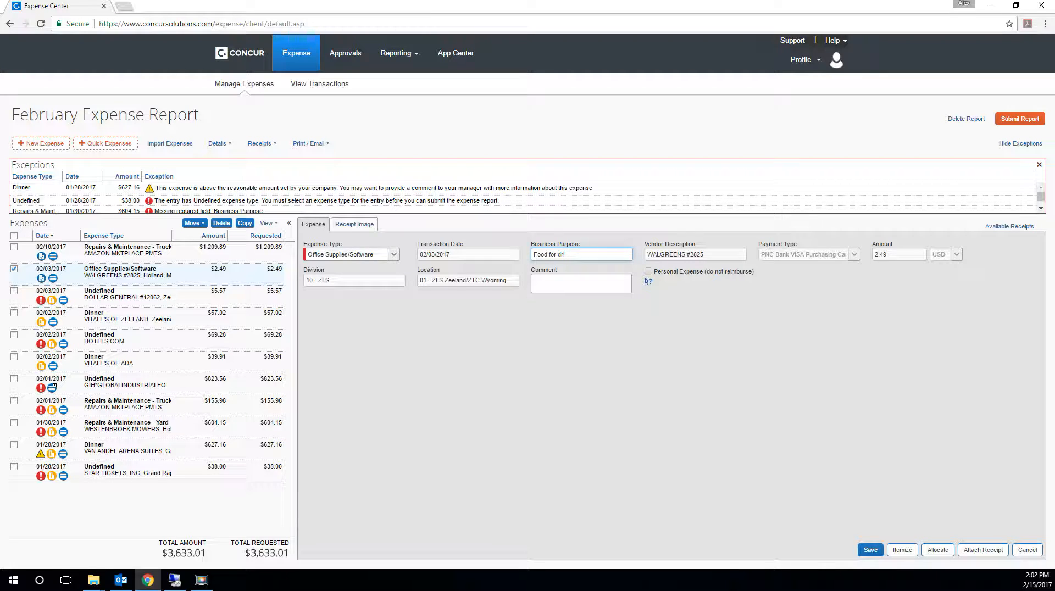
# - Enter a business purpose describing the food purchase for the Walgreens expense and save it
pyautogui.write('s')
pyautogui.press('Tab')
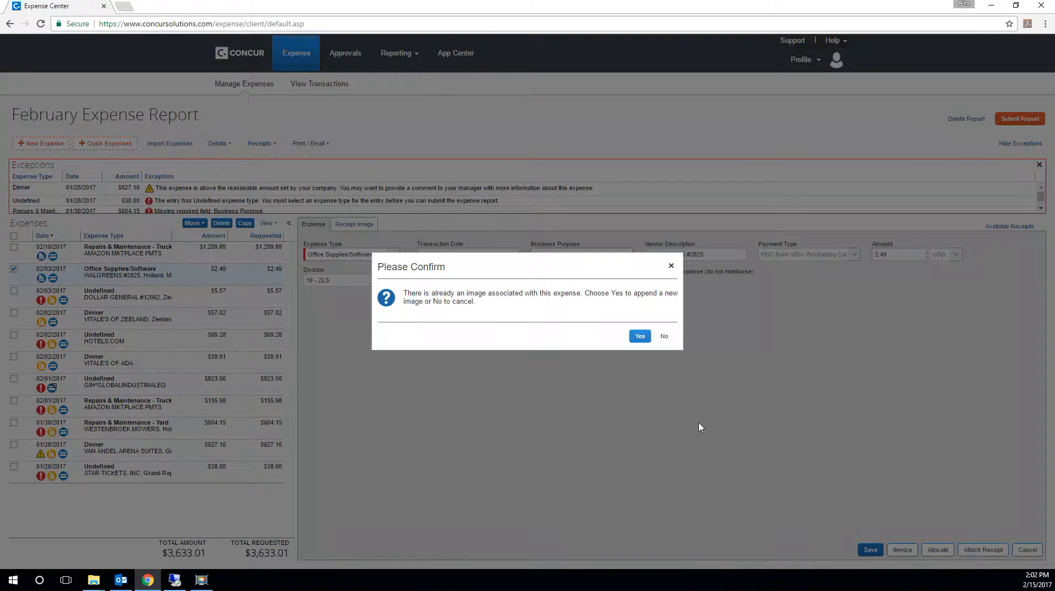
pyautogui.click(643, 337)
pyautogui.click(869, 551)
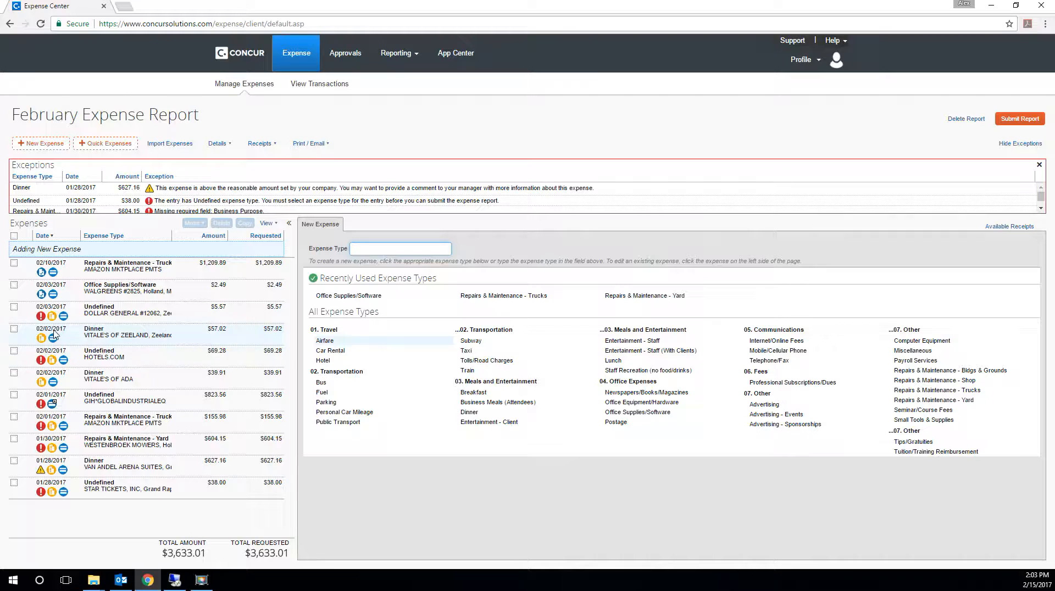
# - Set the 02/03/2017 Dollar General expense to type Office Supplies/Software with the business purpose Mouse Traps
pyautogui.moveTo(55, 321)
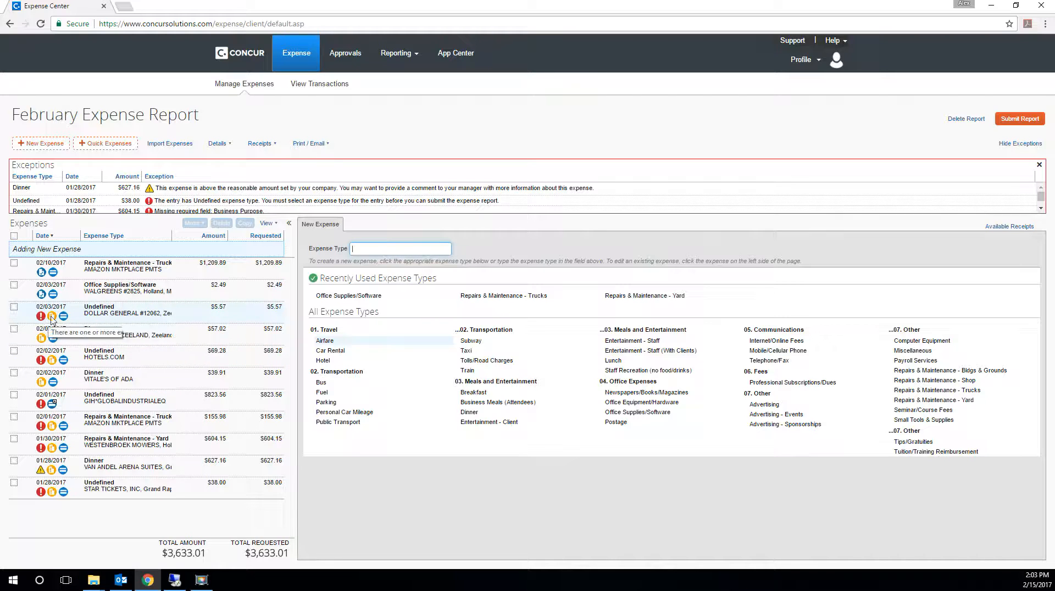
pyautogui.click(125, 323)
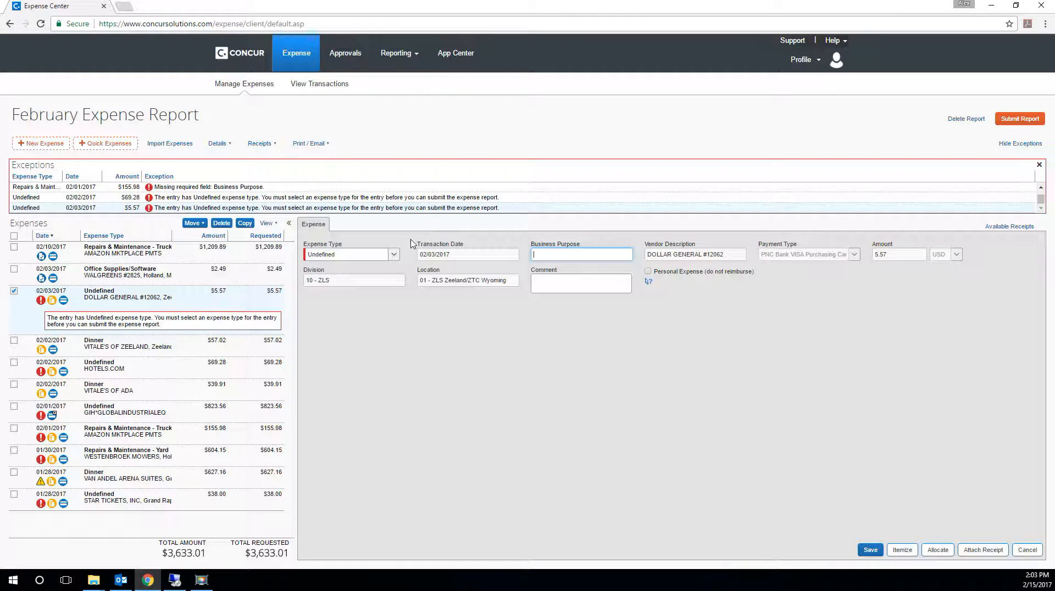
pyautogui.click(393, 255)
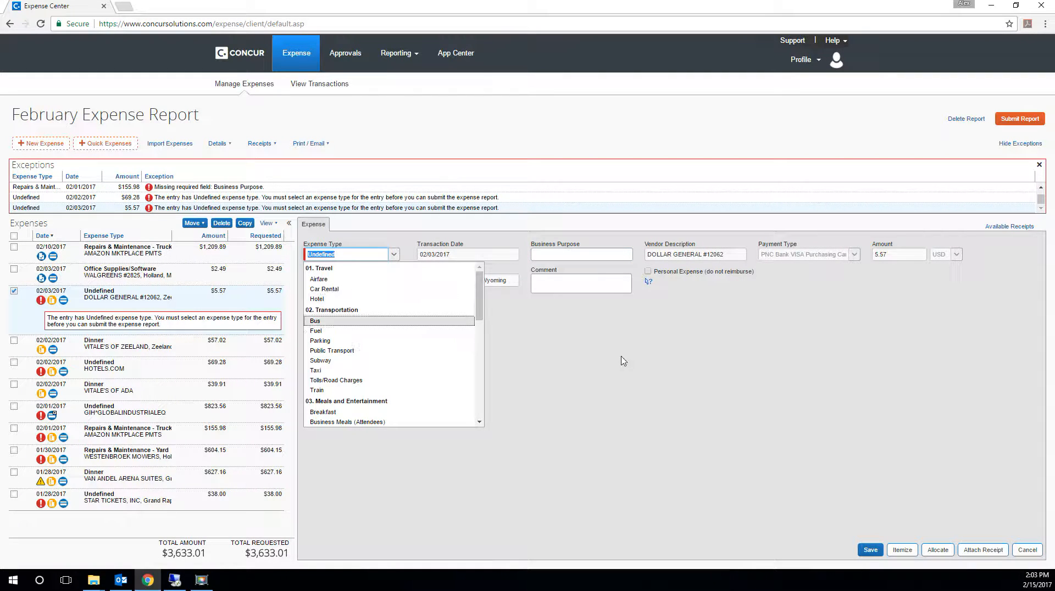
pyautogui.click(623, 360)
pyautogui.click(393, 254)
pyautogui.scroll(-6, 378, 374)
pyautogui.scroll(3, 378, 392)
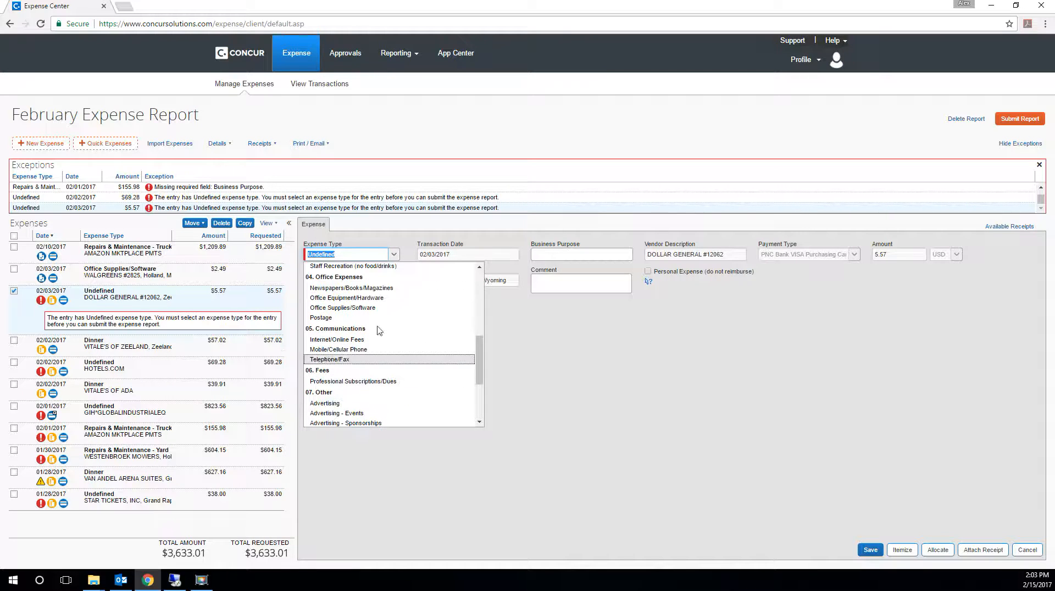
pyautogui.click(367, 306)
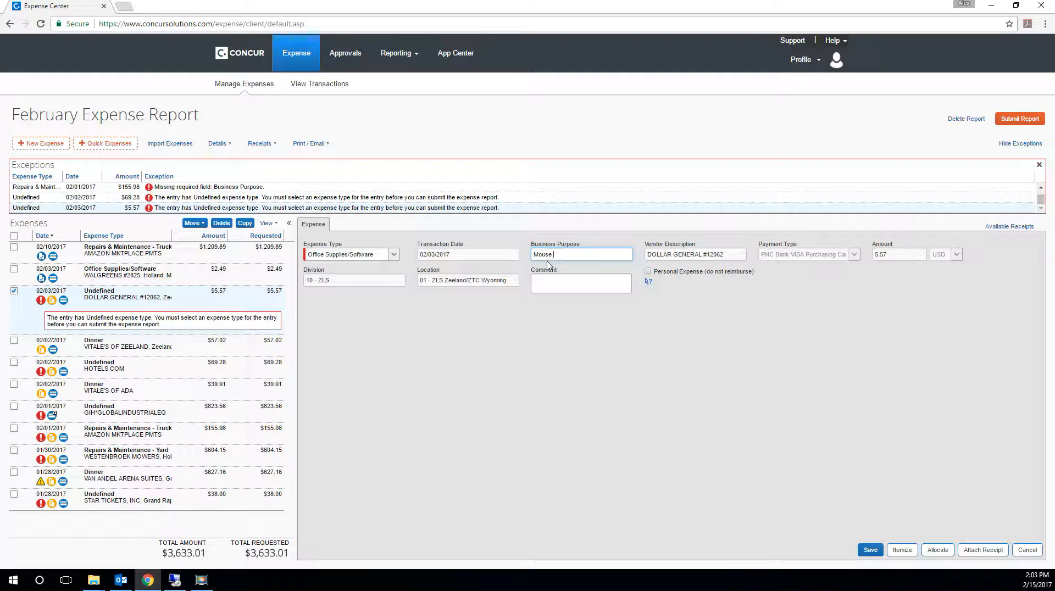
pyautogui.write('Mouse Traps')
pyautogui.press('Tab')
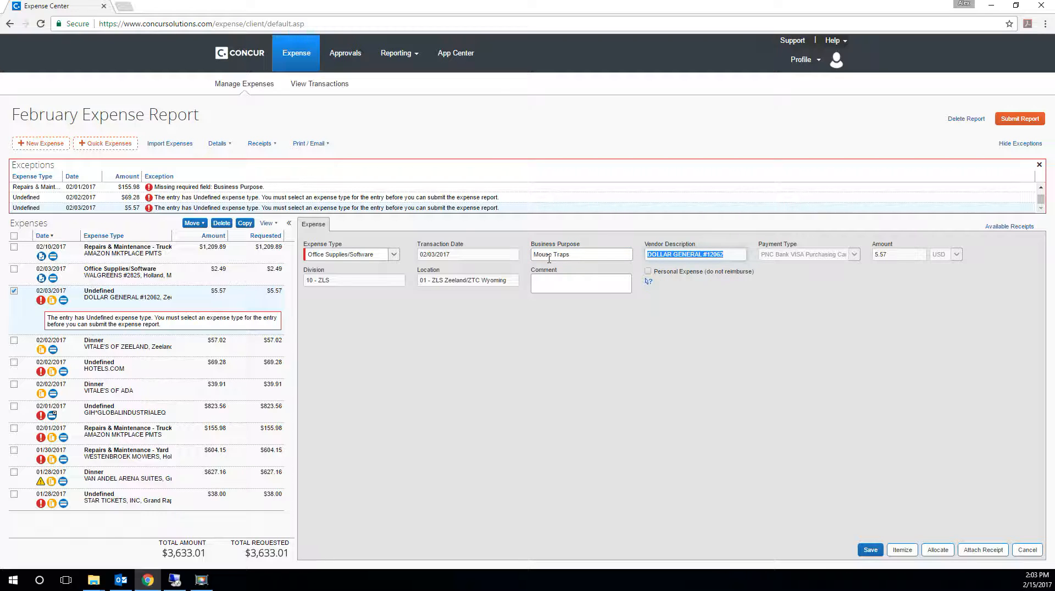
# - Check the items and total on the available Dollar General receipt, then attach it to the expense and save
pyautogui.click(969, 550)
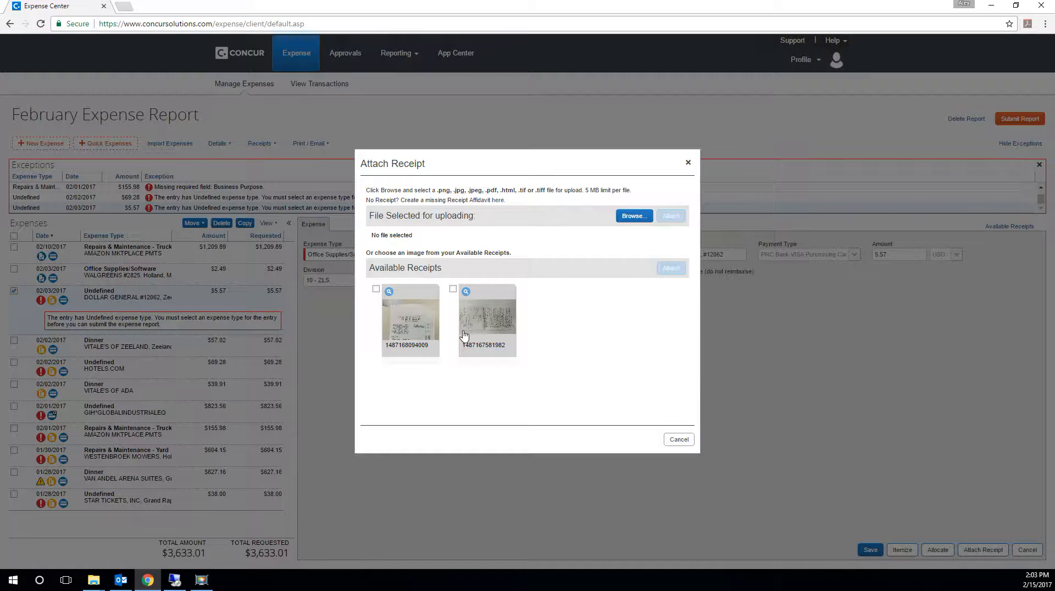
pyautogui.click(416, 331)
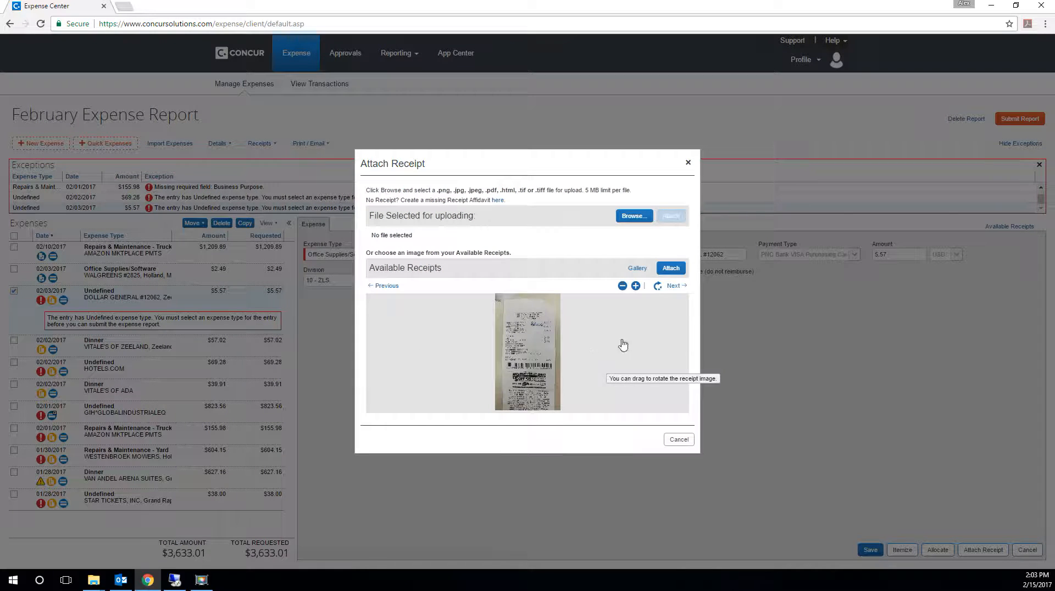
pyautogui.click(636, 286)
pyautogui.click(635, 285)
pyautogui.click(636, 286)
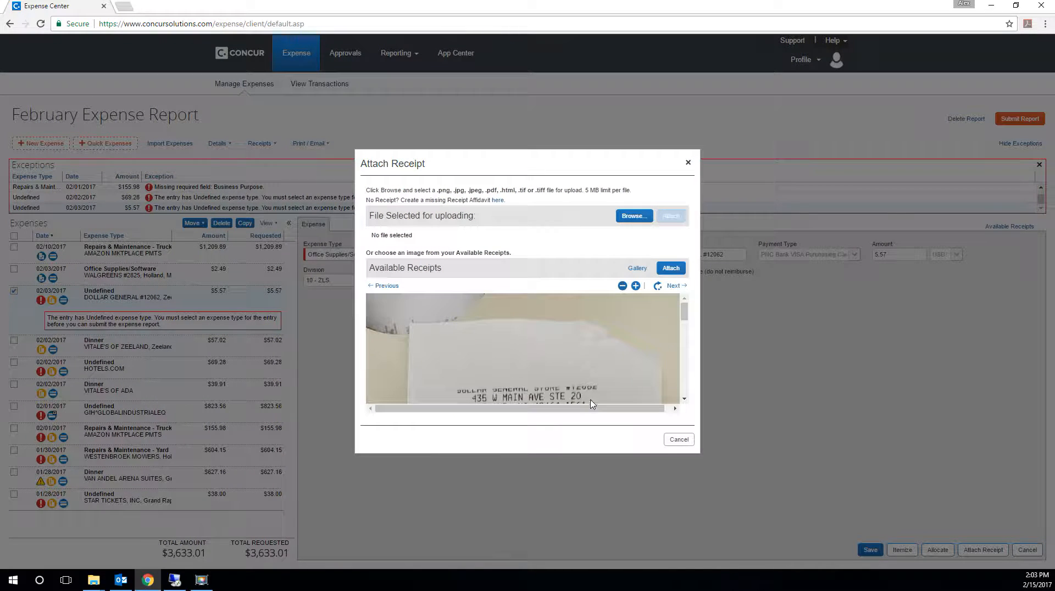
pyautogui.scroll(-5, 593, 341)
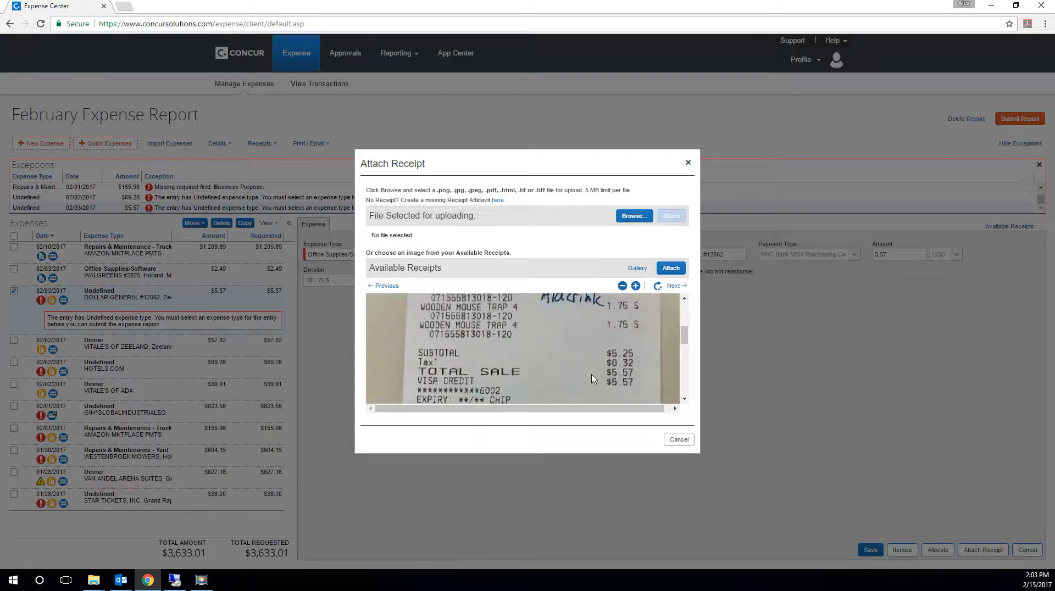
pyautogui.scroll(-3, 593, 378)
pyautogui.scroll(3, 591, 377)
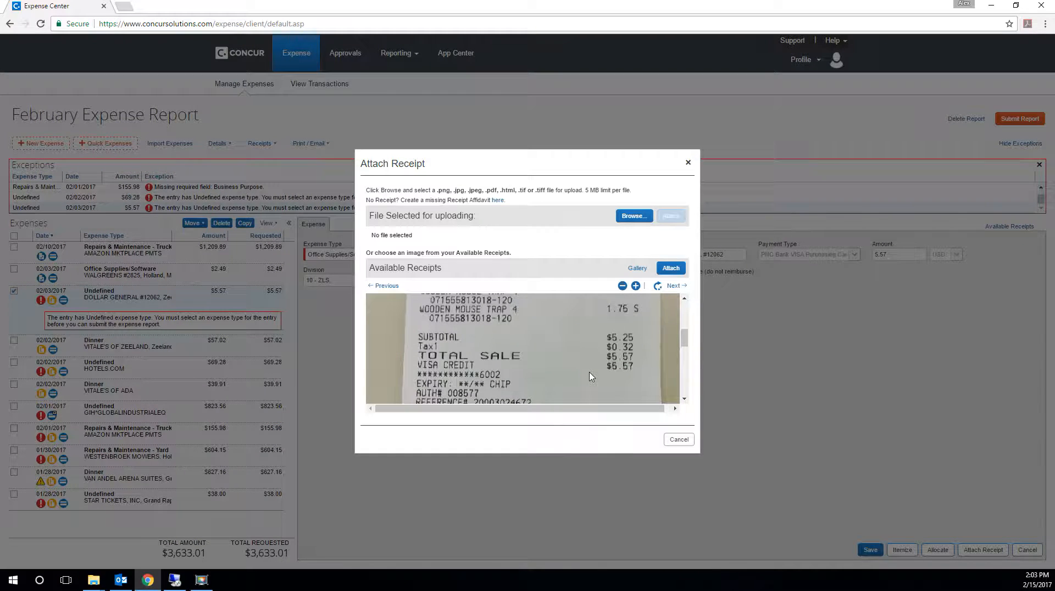
pyautogui.scroll(2, 592, 376)
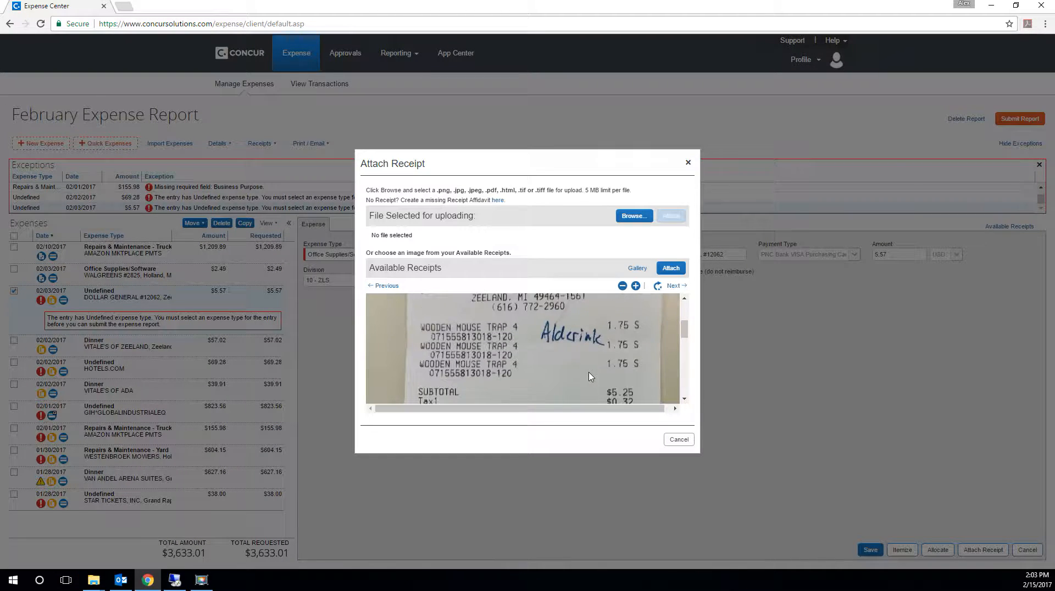
pyautogui.click(669, 270)
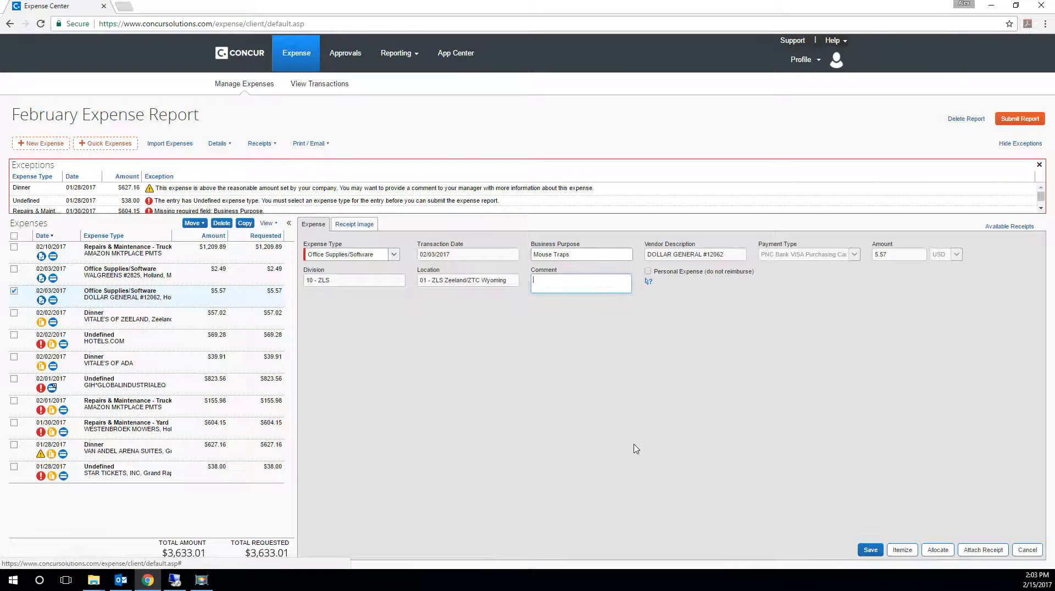
pyautogui.click(869, 551)
pyautogui.click(867, 550)
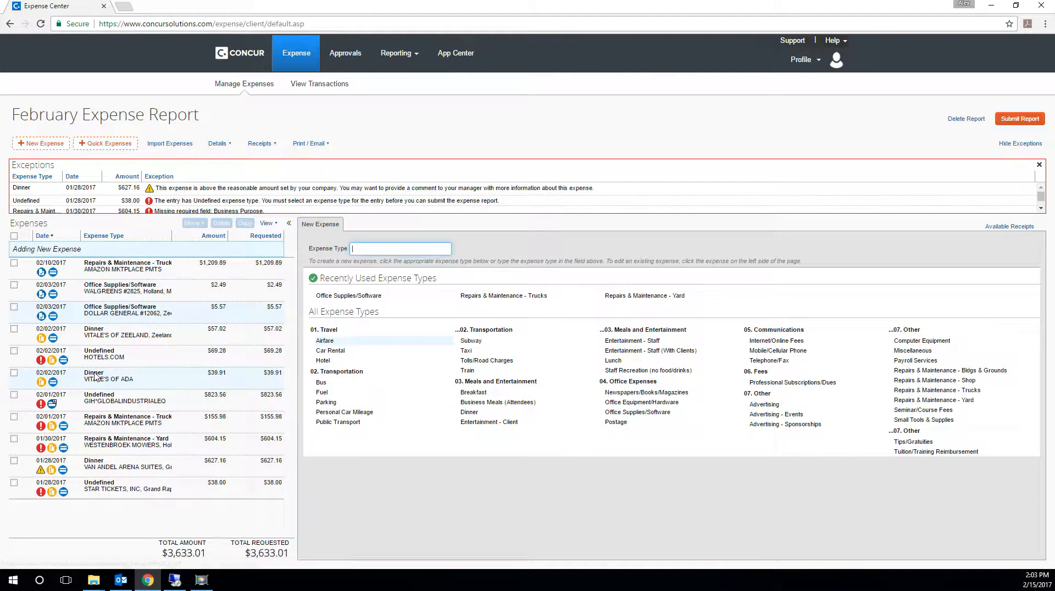
# - Set the 02/01/2017 GIH*GLOBALINDUSTRIALEQ expense to type Small Tools & Supplies with the business purpose Shipping Supplies
pyautogui.click(113, 405)
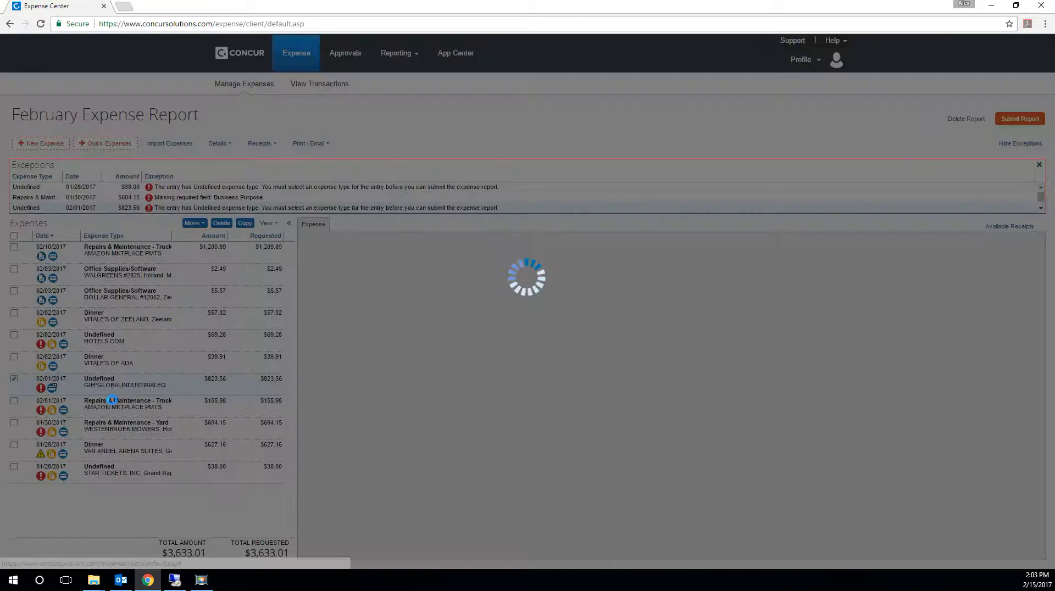
pyautogui.click(392, 256)
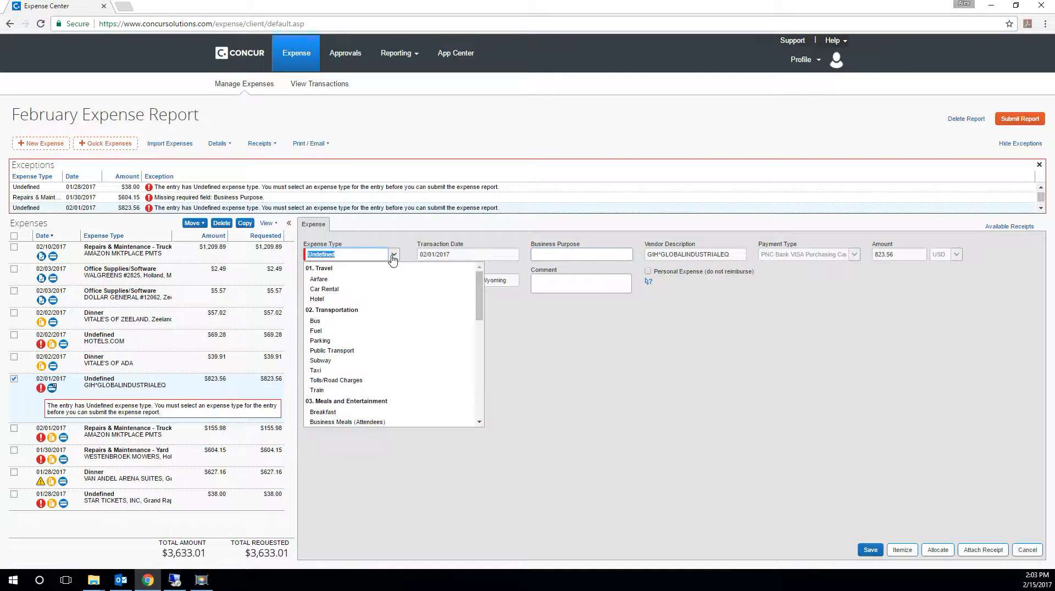
pyautogui.scroll(-10, 379, 385)
pyautogui.scroll(-2, 379, 420)
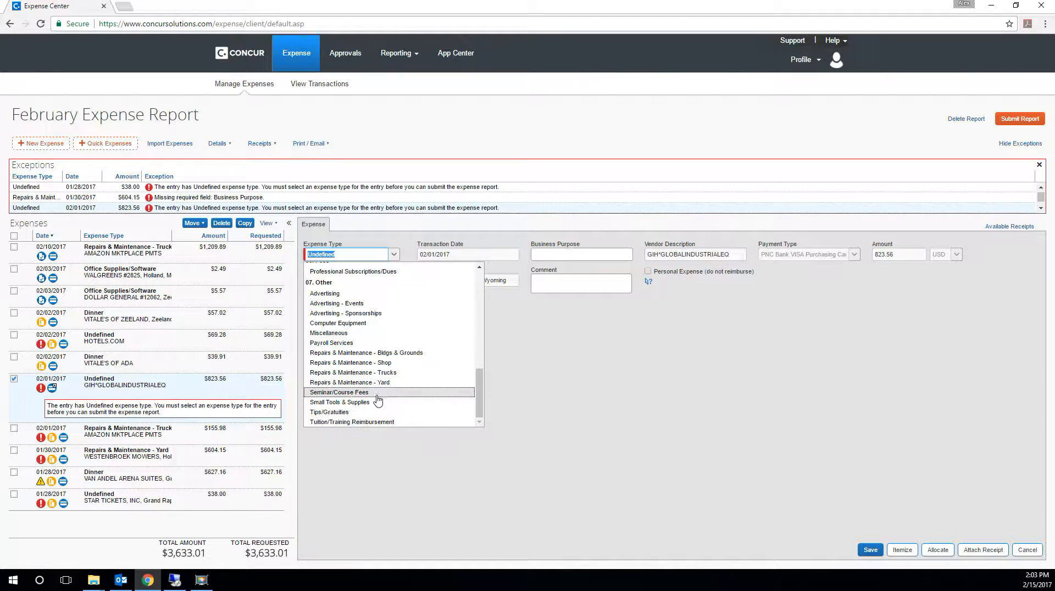
pyautogui.click(371, 407)
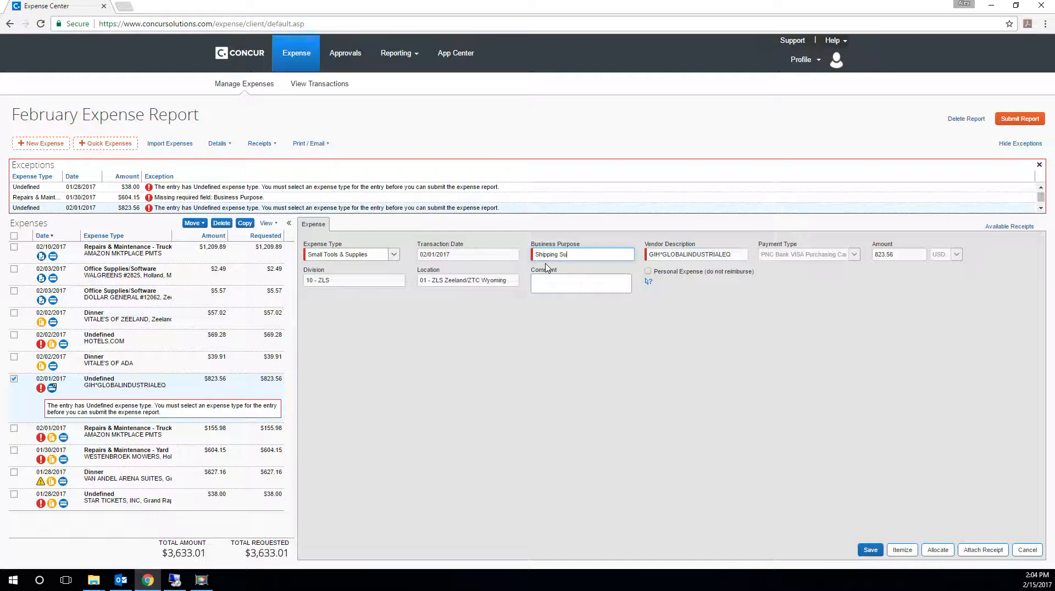
pyautogui.write('Shipping Supplies')
pyautogui.press('Tab')
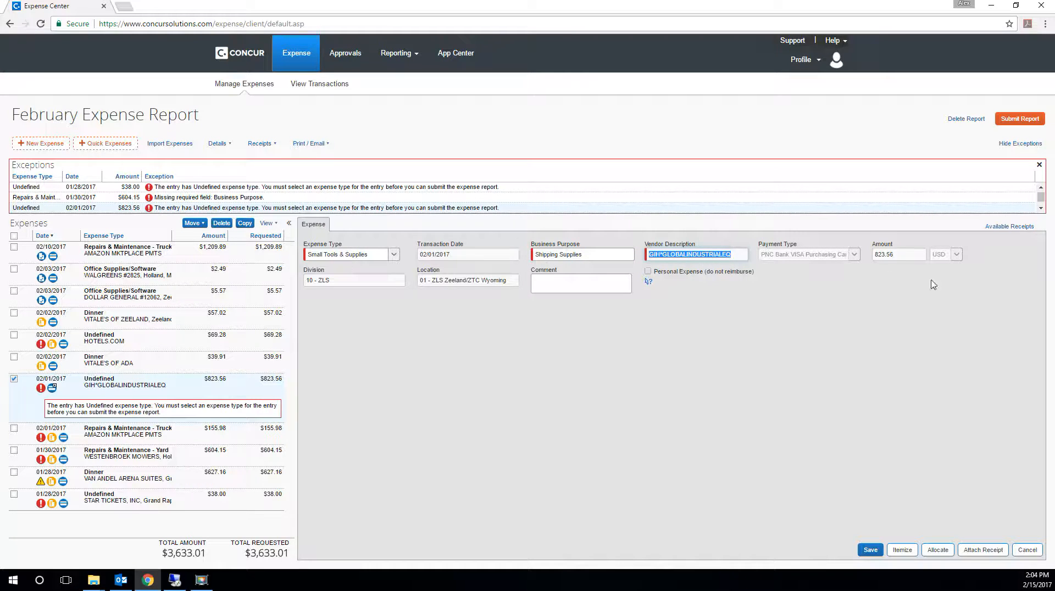
# - Upload Global Industries.pdf from the Alderink Receipts folder as the receipt for this expense and save it
pyautogui.click(976, 550)
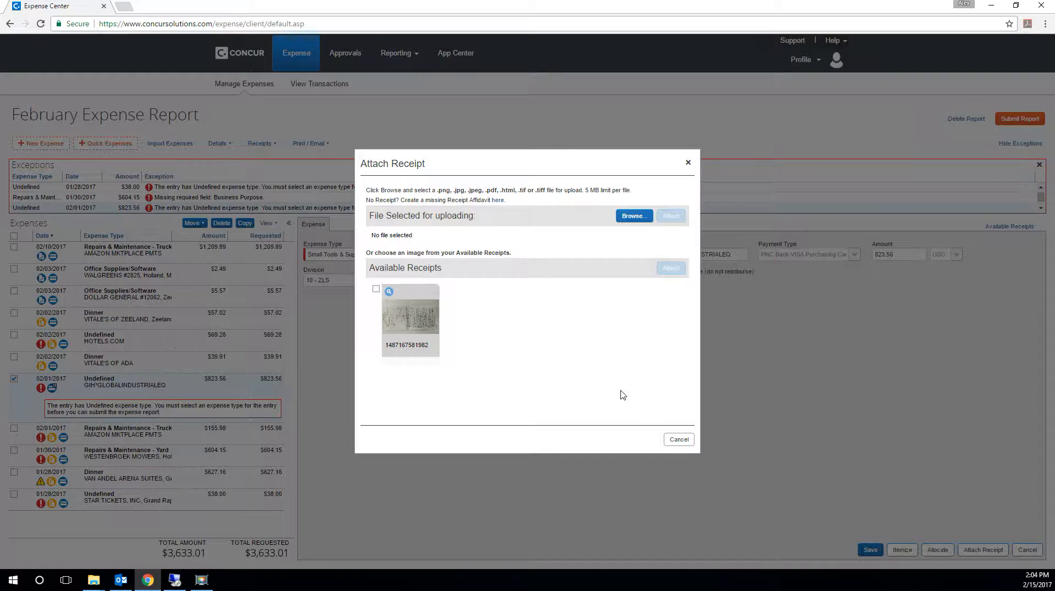
pyautogui.click(625, 217)
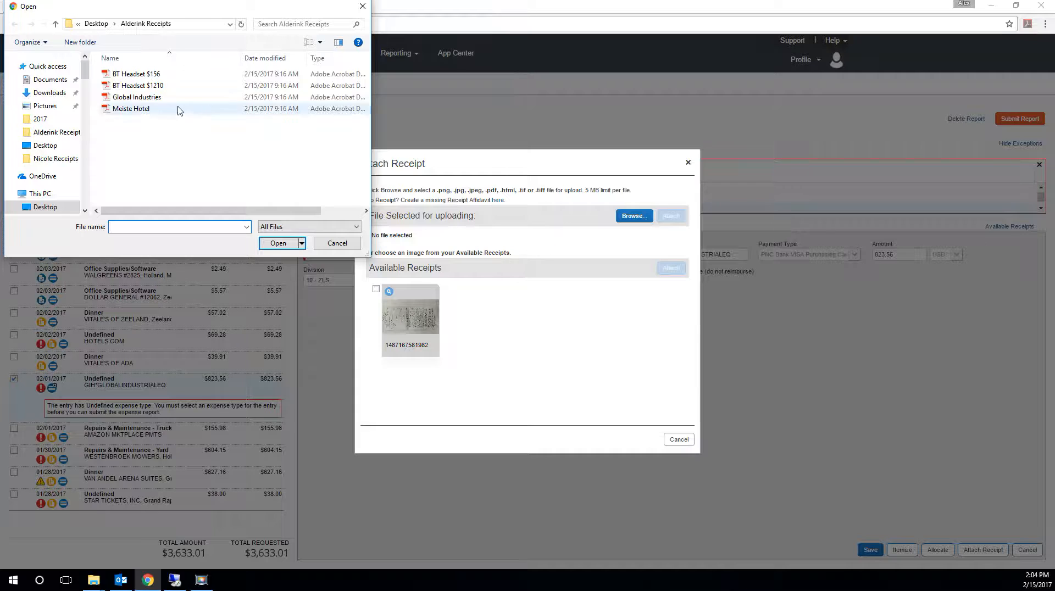
pyautogui.click(159, 98)
pyautogui.click(279, 243)
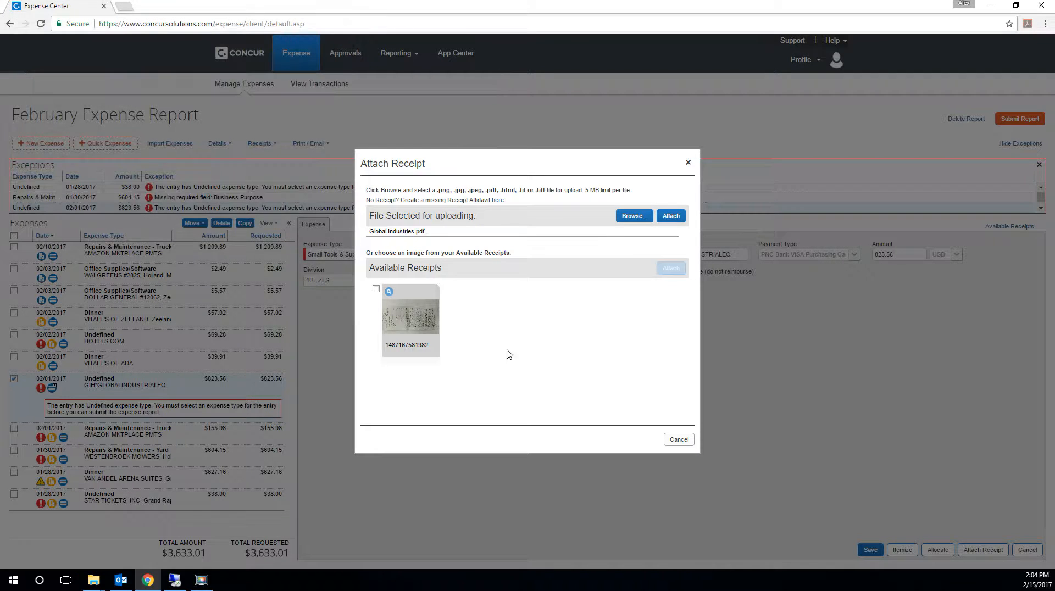
pyautogui.click(668, 217)
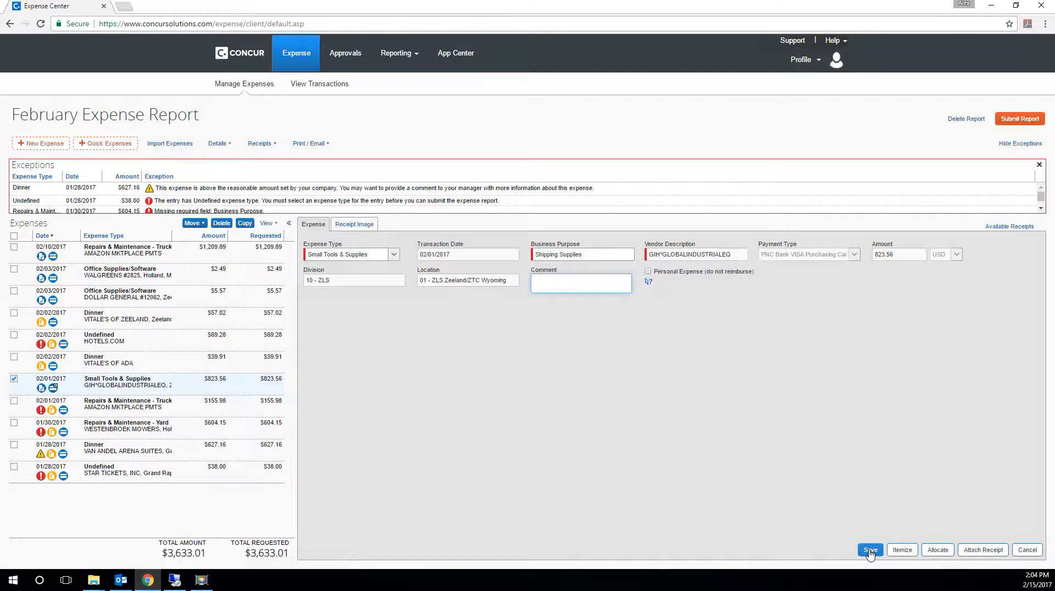
pyautogui.click(869, 549)
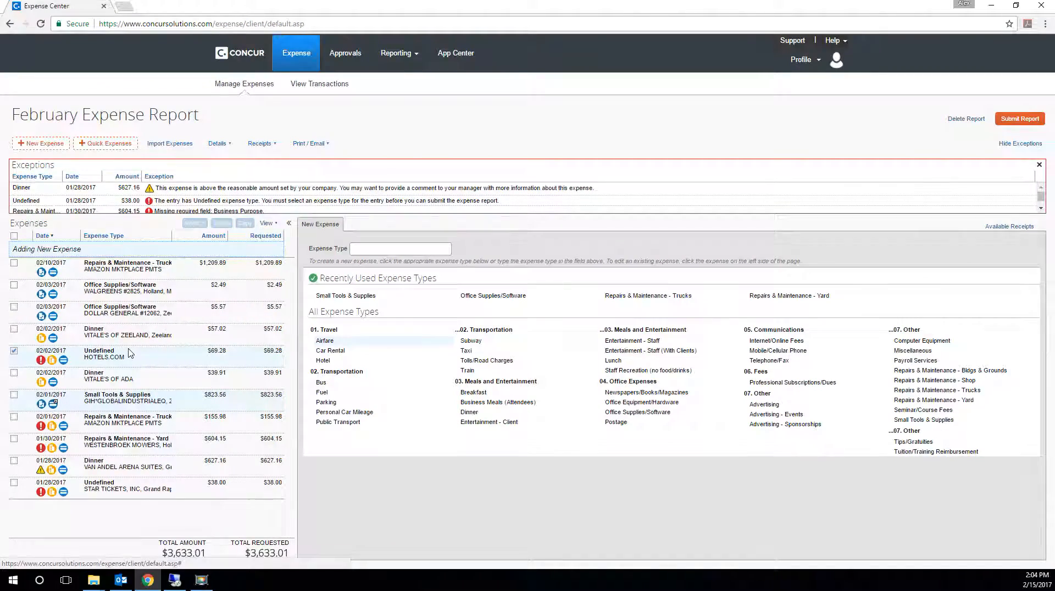
# - Give the 02/02/2017 HOTELS.COM expense the business purpose Meiste Mishawaka and the expense type Hotel
pyautogui.click(131, 353)
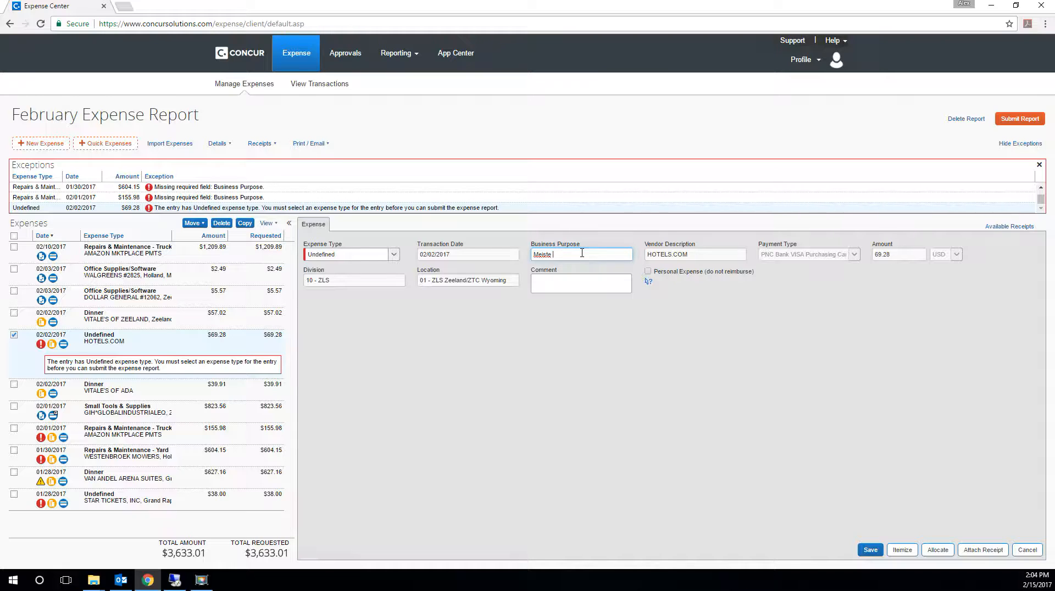
pyautogui.press('Tab')
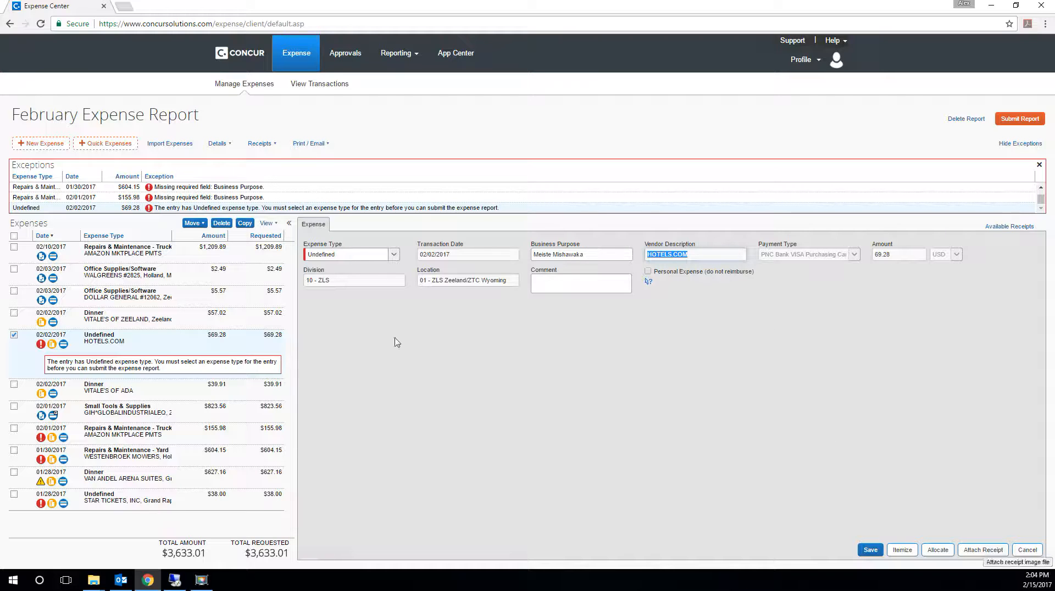
pyautogui.click(362, 255)
pyautogui.click(393, 254)
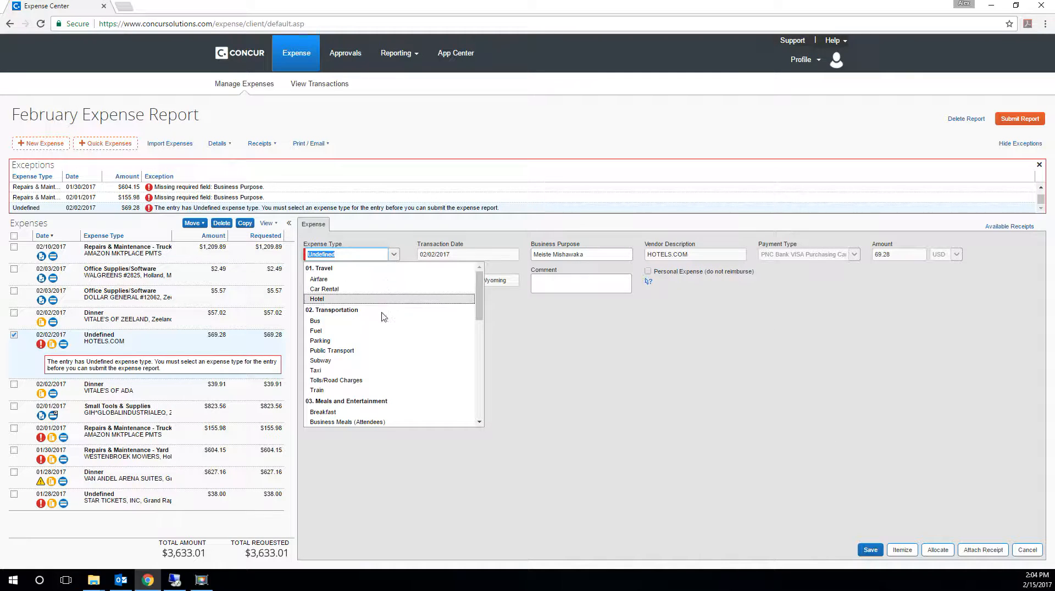
pyautogui.click(380, 297)
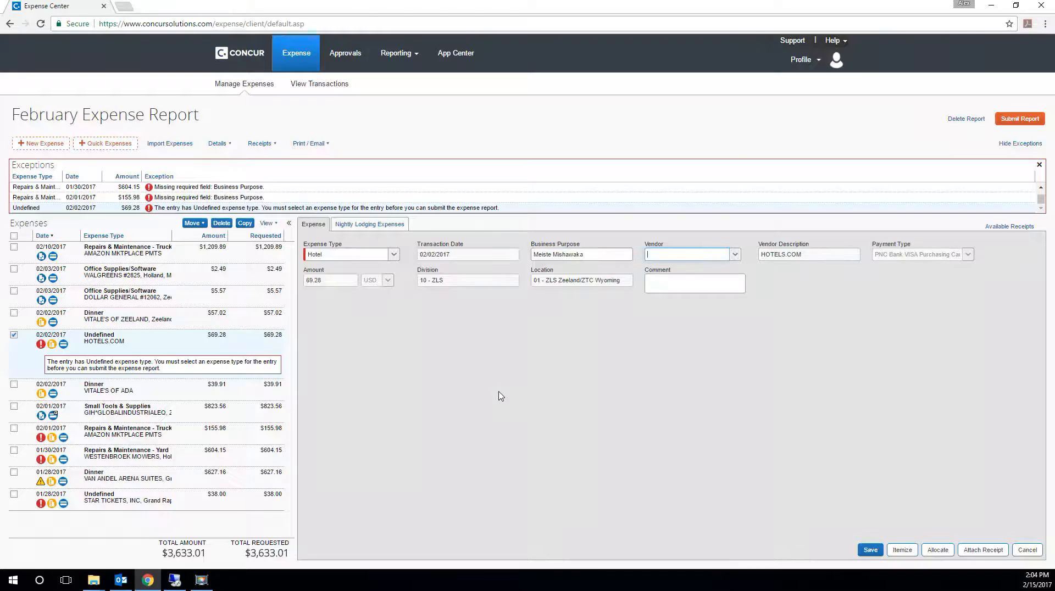
pyautogui.press('Tab')
# - Upload Meiste Hotel.pdf from the Alderink Receipts folder and attach it to the HOTELS.COM expense
pyautogui.click(968, 550)
pyautogui.click(638, 218)
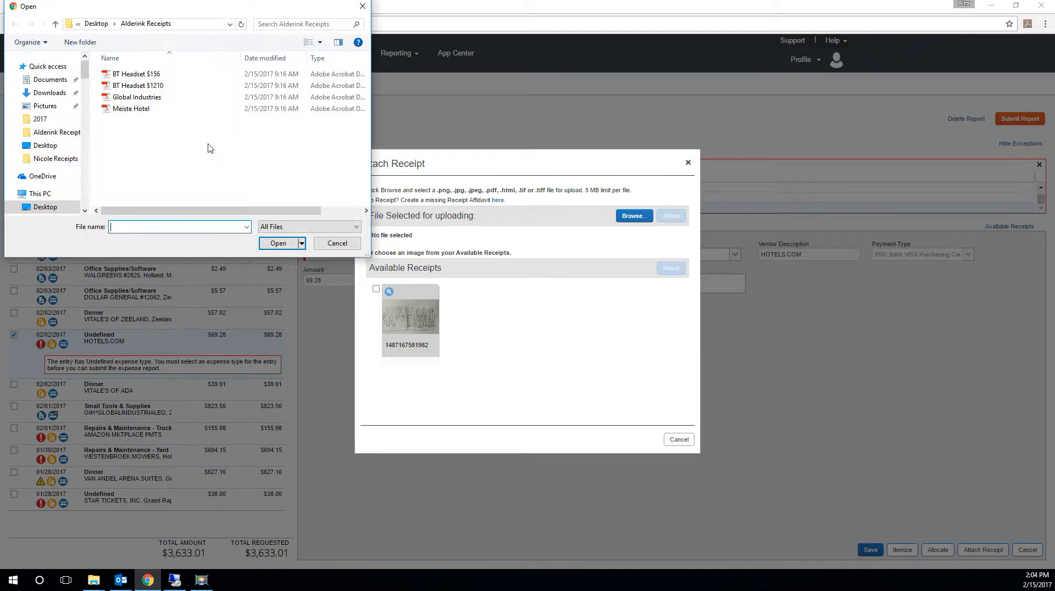
pyautogui.click(149, 109)
pyautogui.click(278, 244)
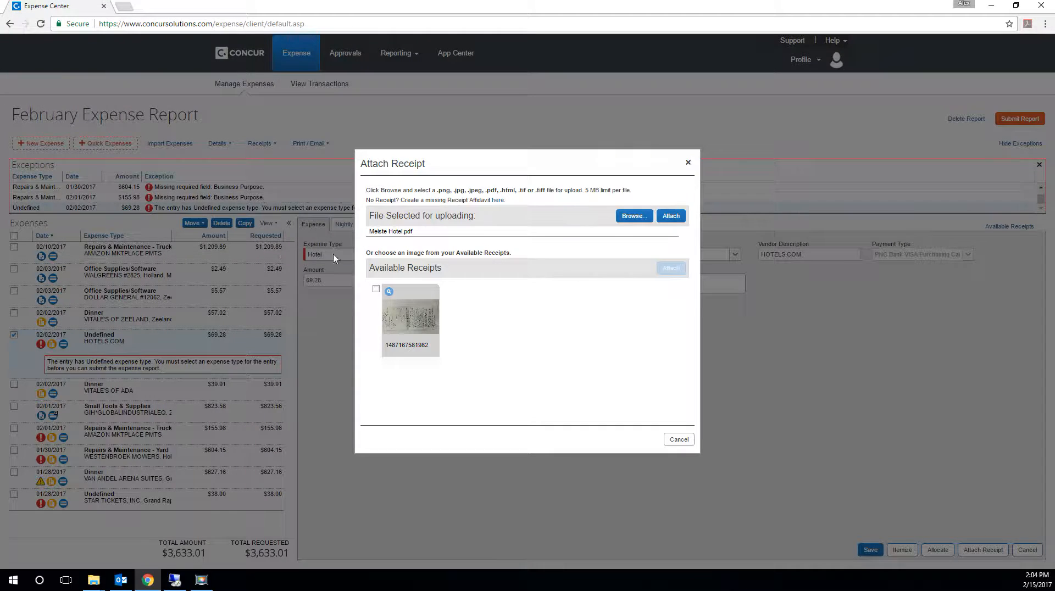
pyautogui.click(671, 215)
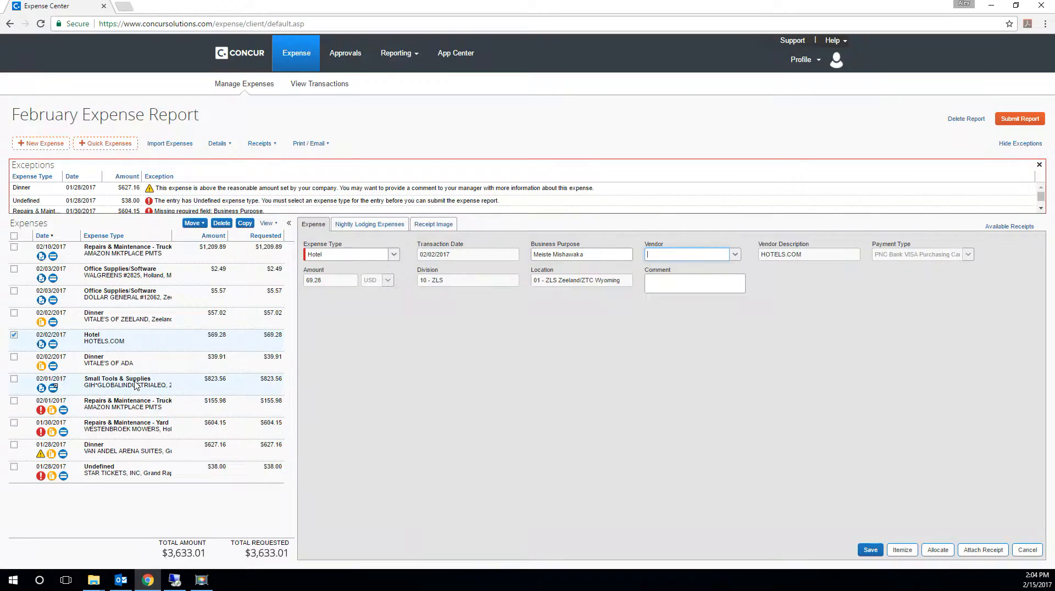
# - Give the 02/01/2017 AMAZON MKTPLACE PMTS expense the business purpose Bluetooth Headset
pyautogui.click(139, 413)
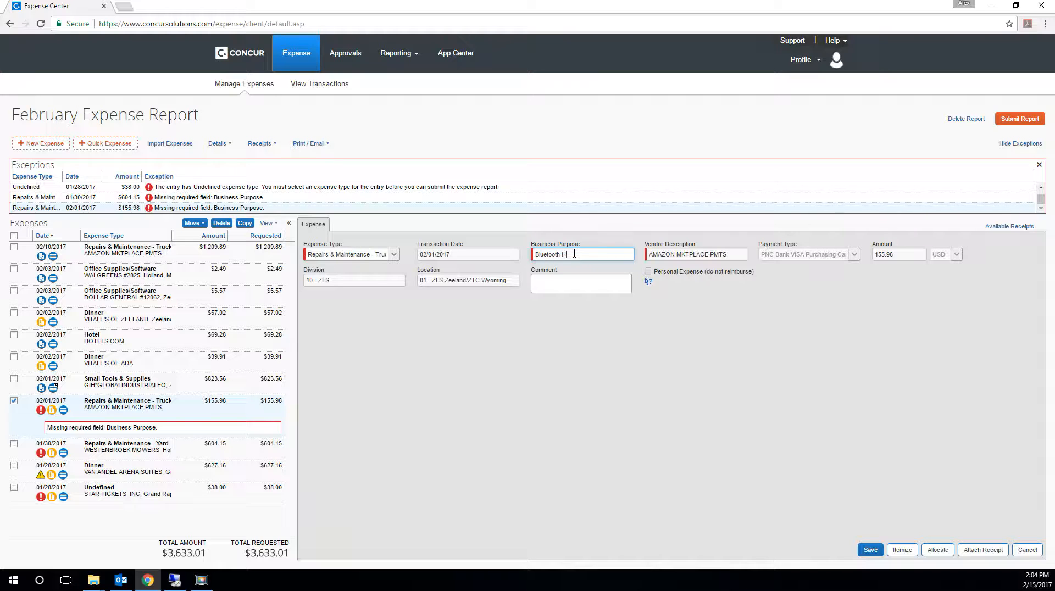
pyautogui.write('Bluetooth Headset')
pyautogui.press('Tab')
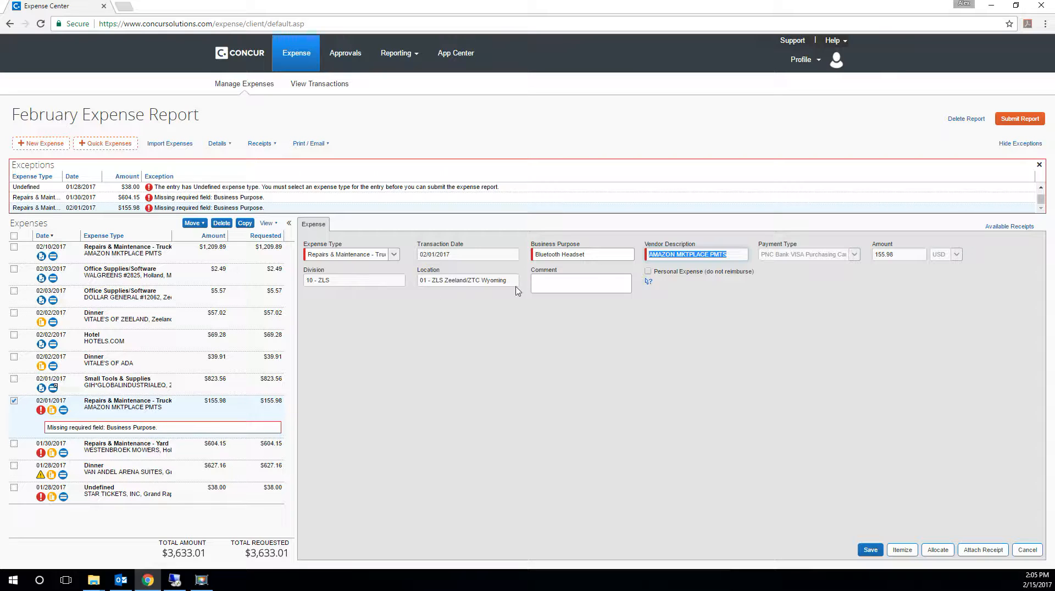
# - Upload BT Headset $156 from the Alderink Receipts folder as this expense's receipt and save the expense
pyautogui.click(969, 550)
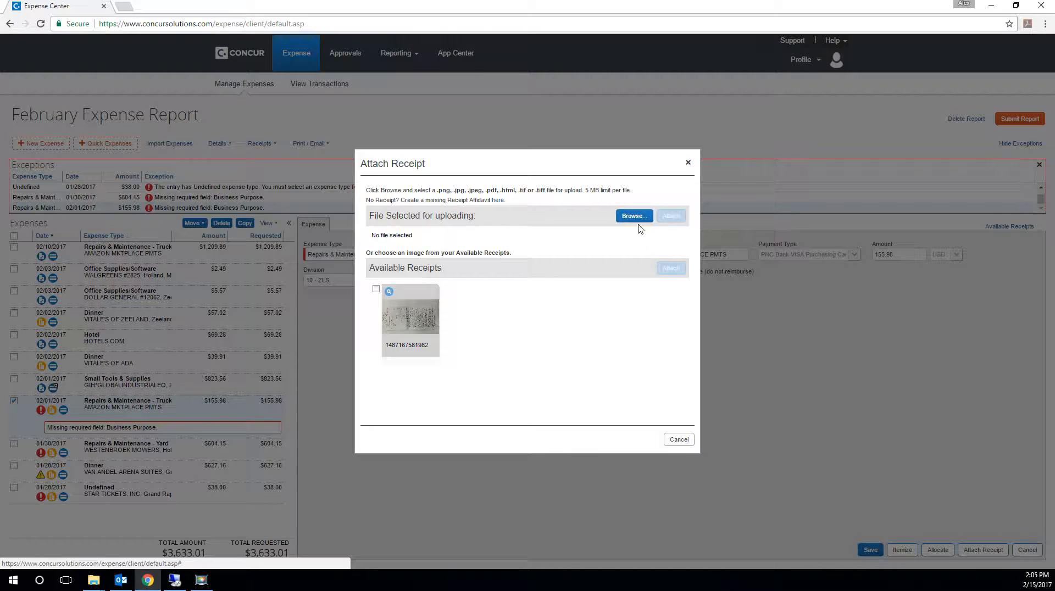
pyautogui.click(637, 217)
pyautogui.click(157, 76)
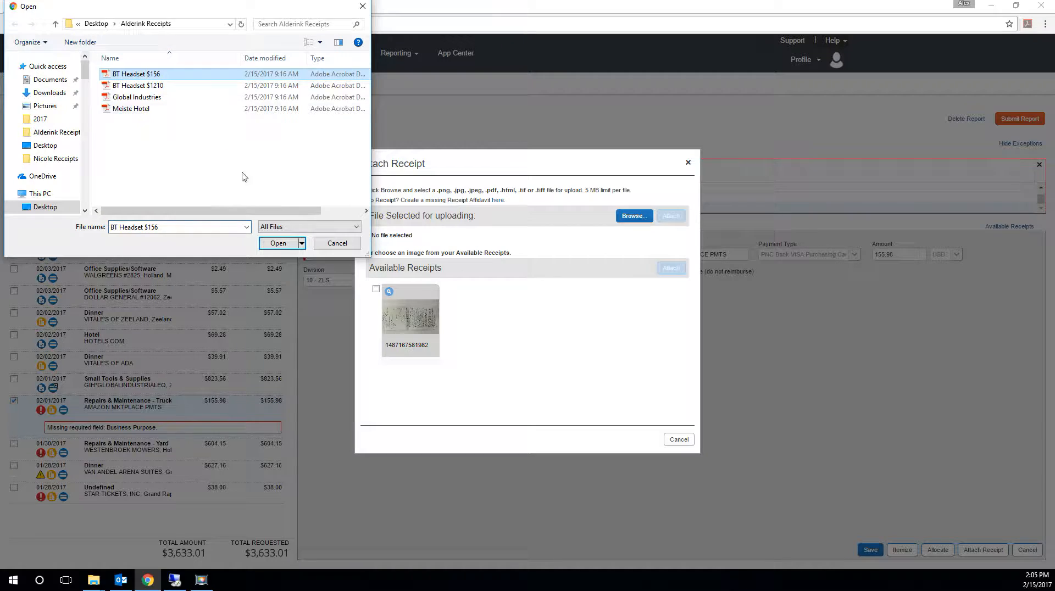
pyautogui.click(278, 243)
pyautogui.click(671, 216)
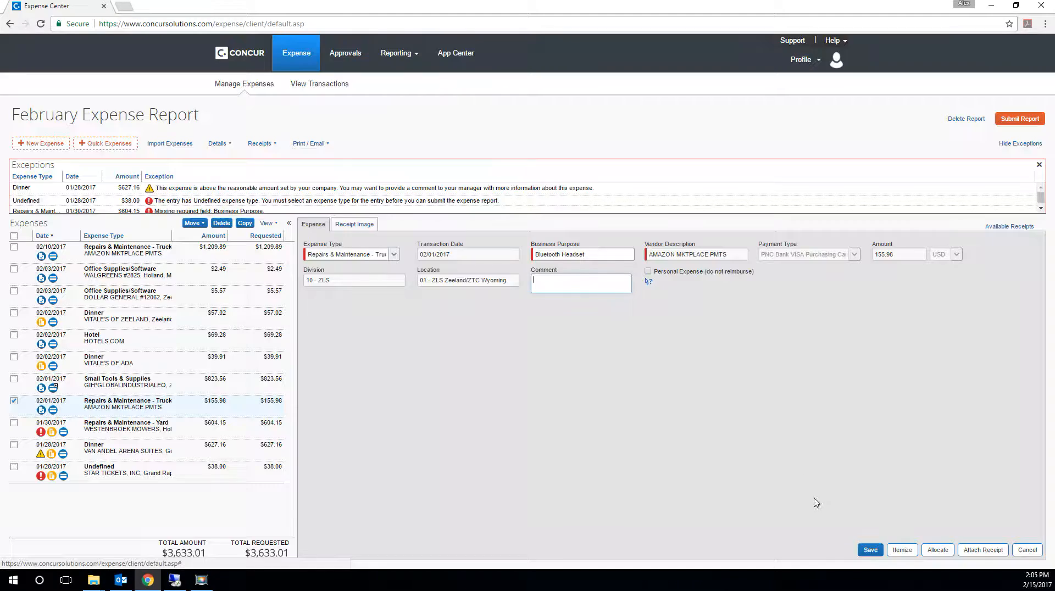
pyautogui.click(872, 551)
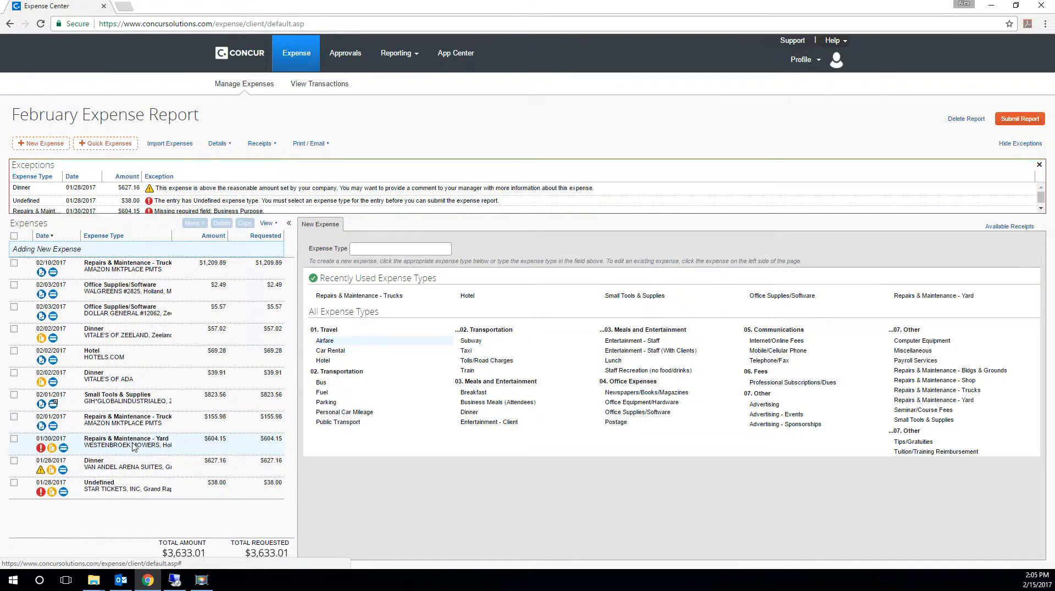
# - Give the 01/30/2017 WESTENBROEK MOWERS expense the business purpose Chainsaw, check and attach its receipt image from Available Receipts, and save it
pyautogui.click(133, 446)
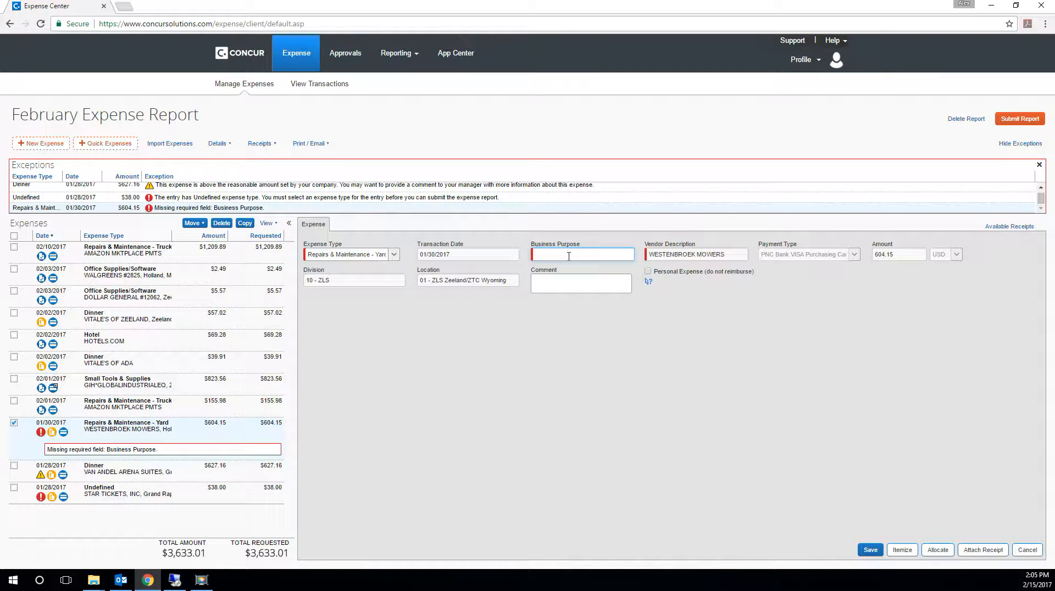
pyautogui.press('Tab')
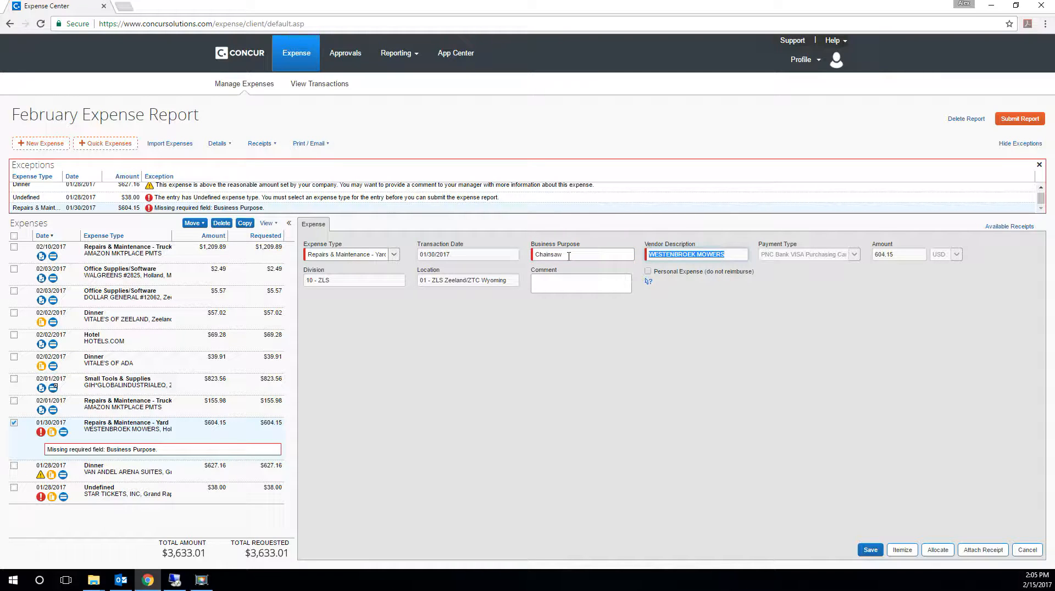
pyautogui.click(983, 550)
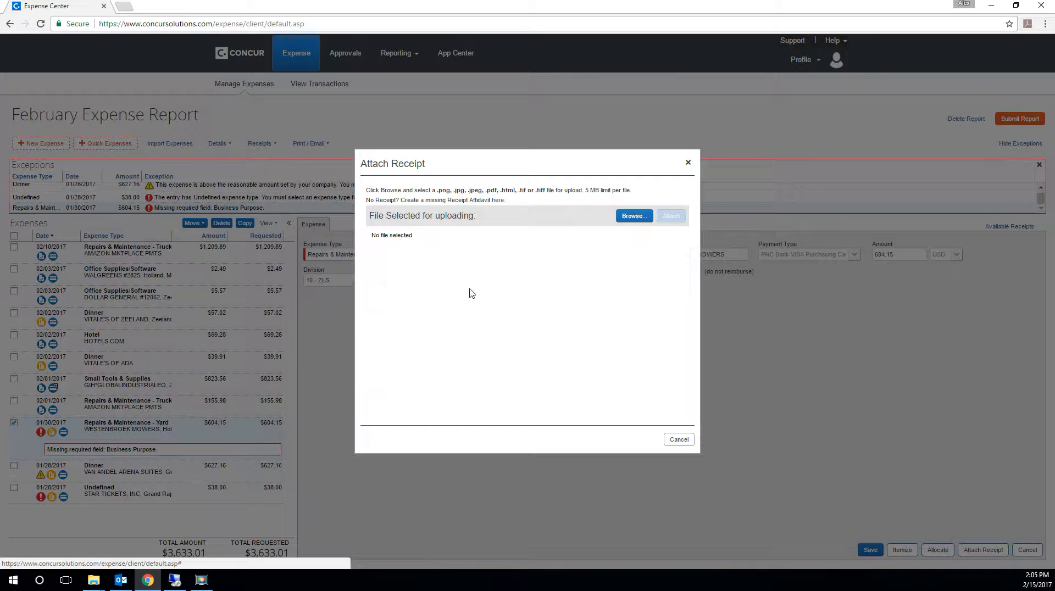
pyautogui.click(439, 330)
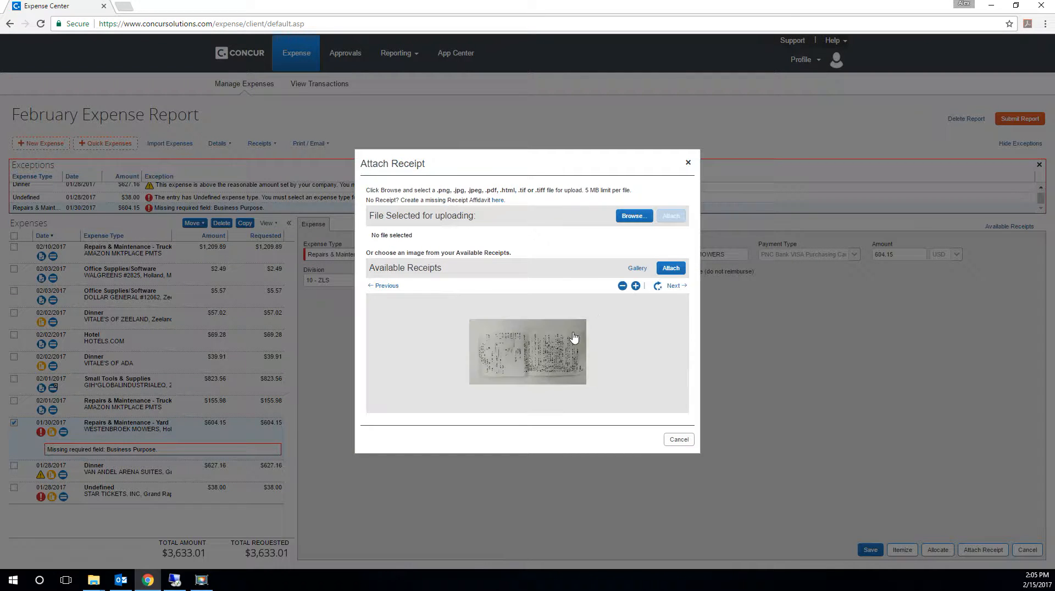
pyautogui.click(636, 288)
pyautogui.click(636, 286)
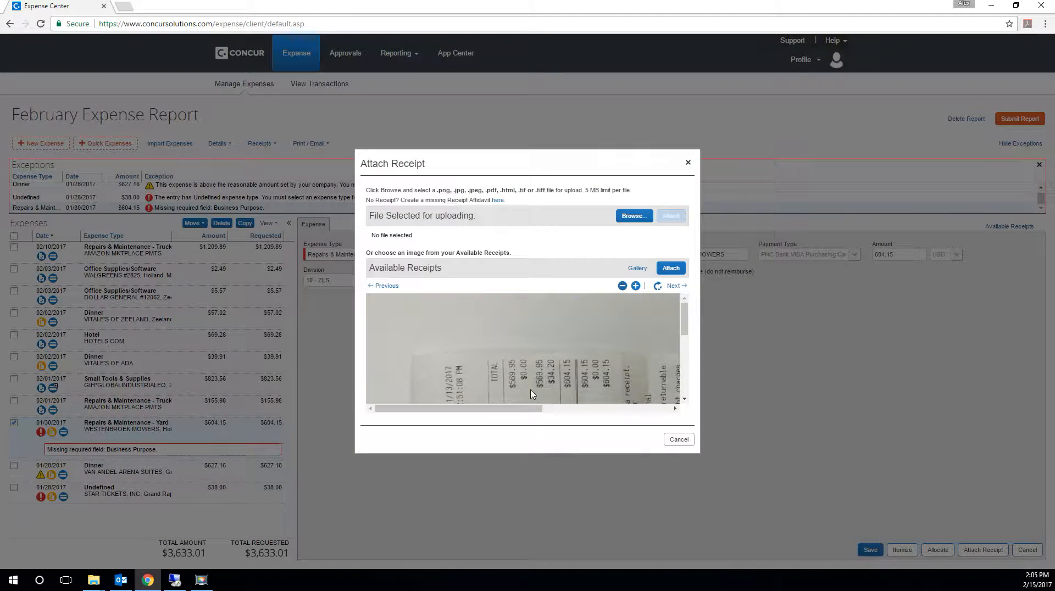
pyautogui.scroll(-3, 675, 325)
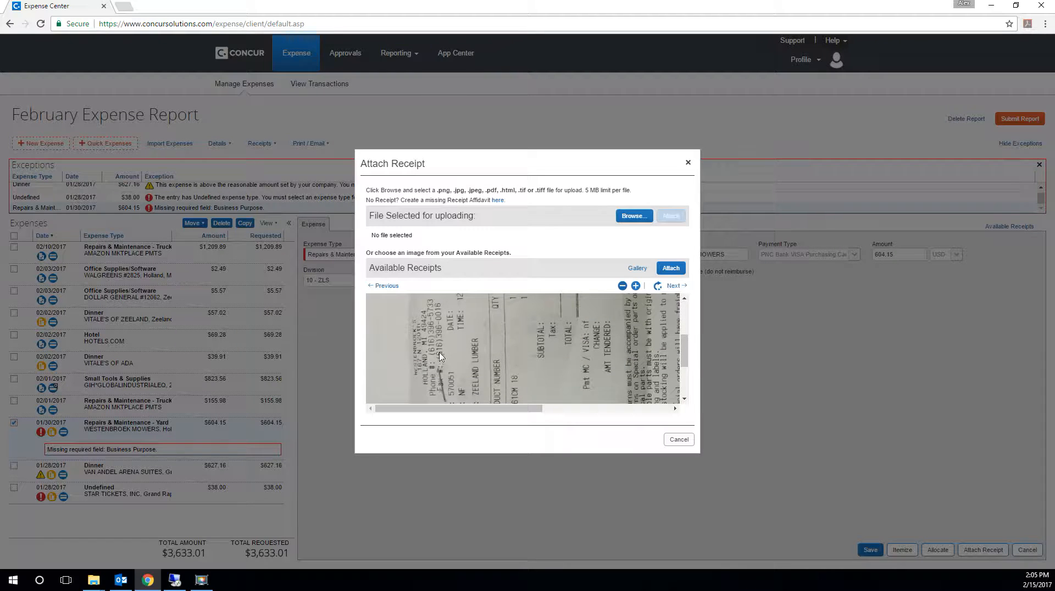
pyautogui.scroll(2, 613, 309)
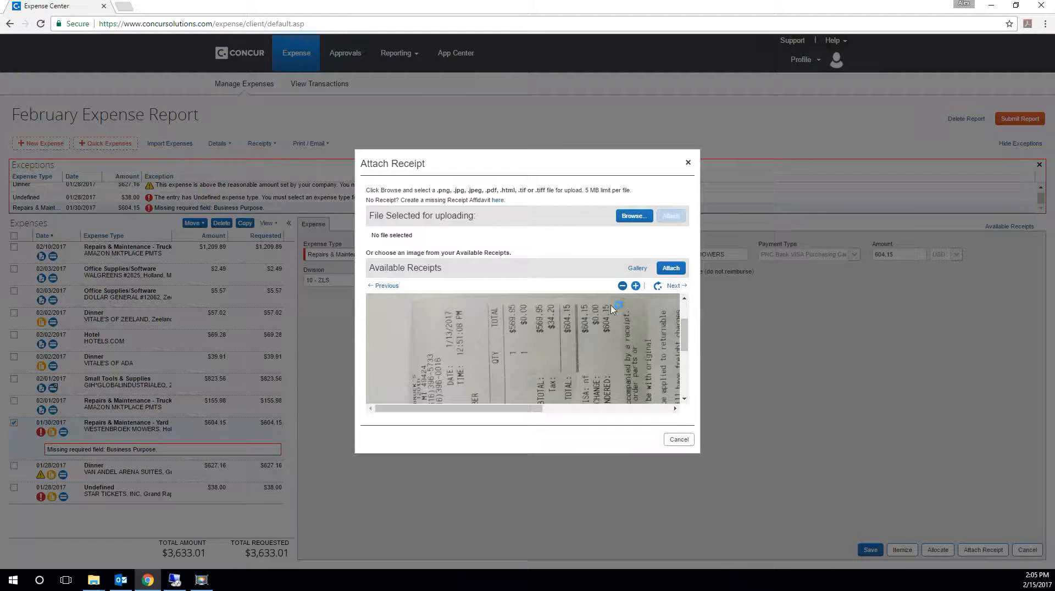
pyautogui.click(671, 268)
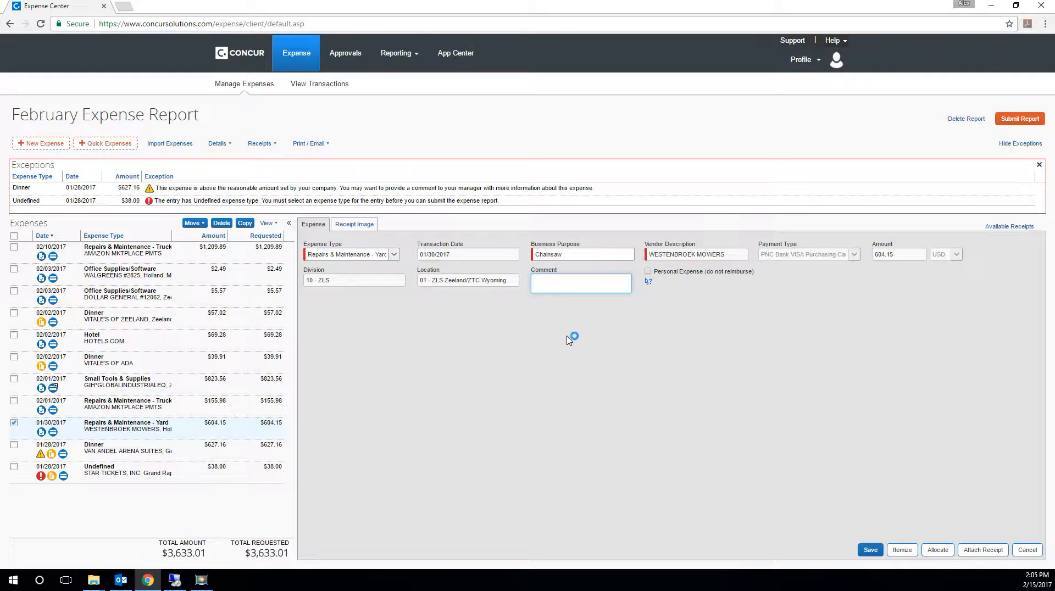
pyautogui.click(870, 550)
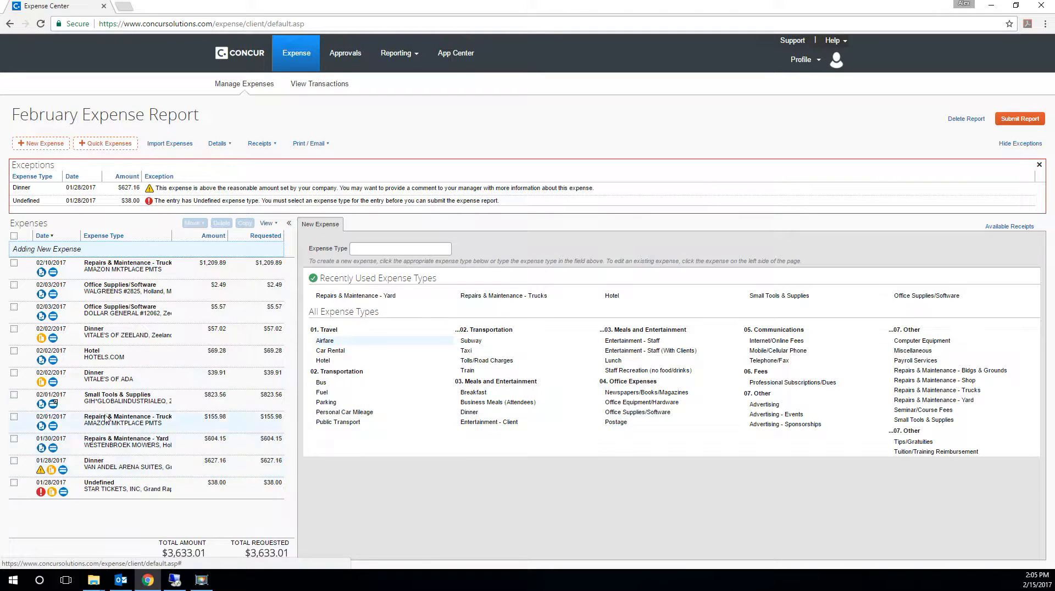
# - Set the 01/28/2017 STAR TICKETS, INC expense to type Entertainment - Staff with the business purpose Griffins Tickets
pyautogui.click(111, 488)
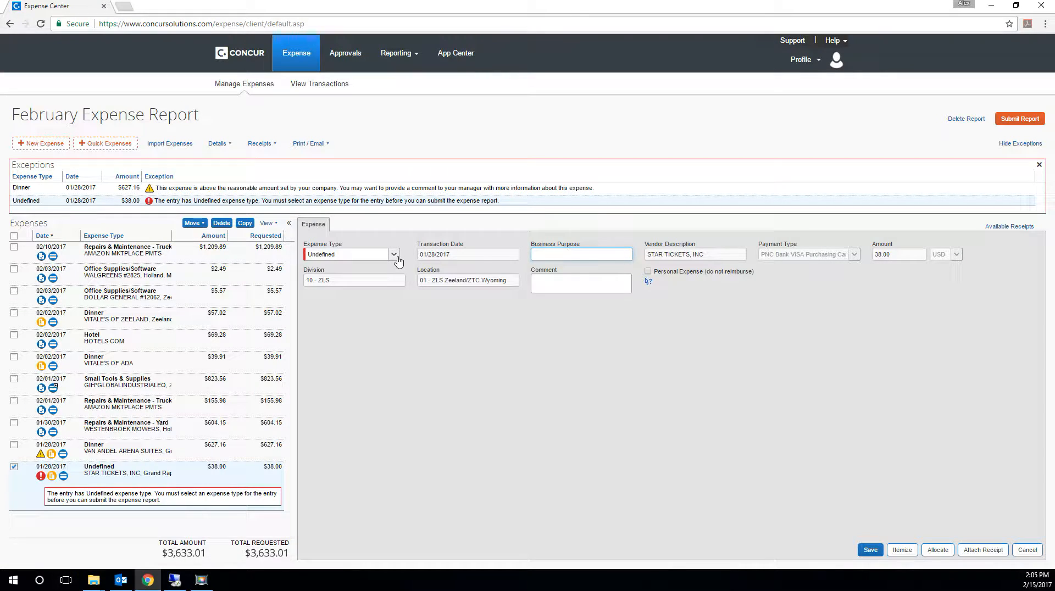
pyautogui.click(395, 257)
pyautogui.scroll(-1, 357, 289)
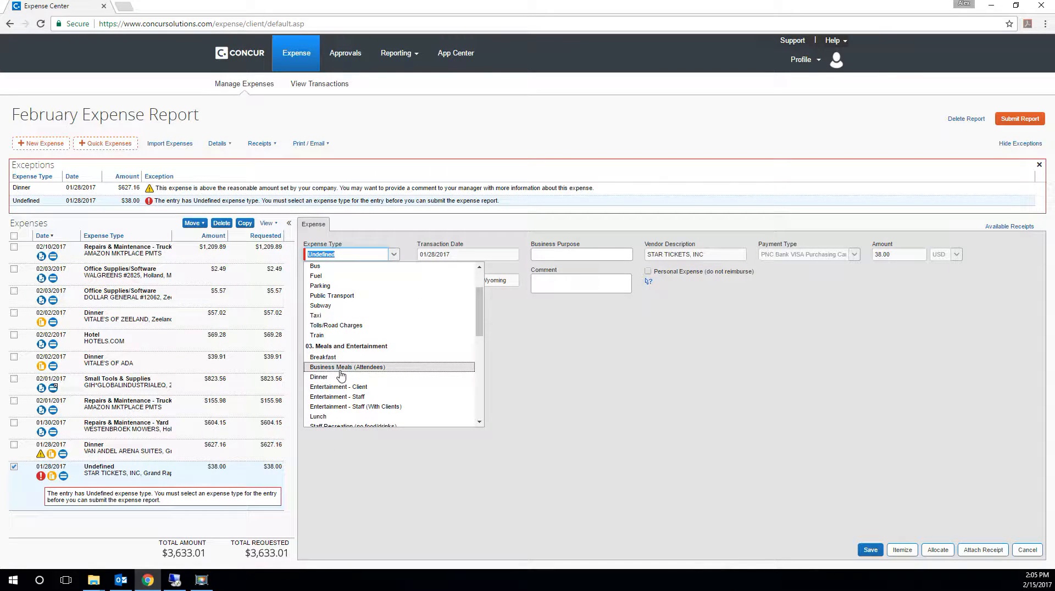
pyautogui.scroll(-1, 354, 373)
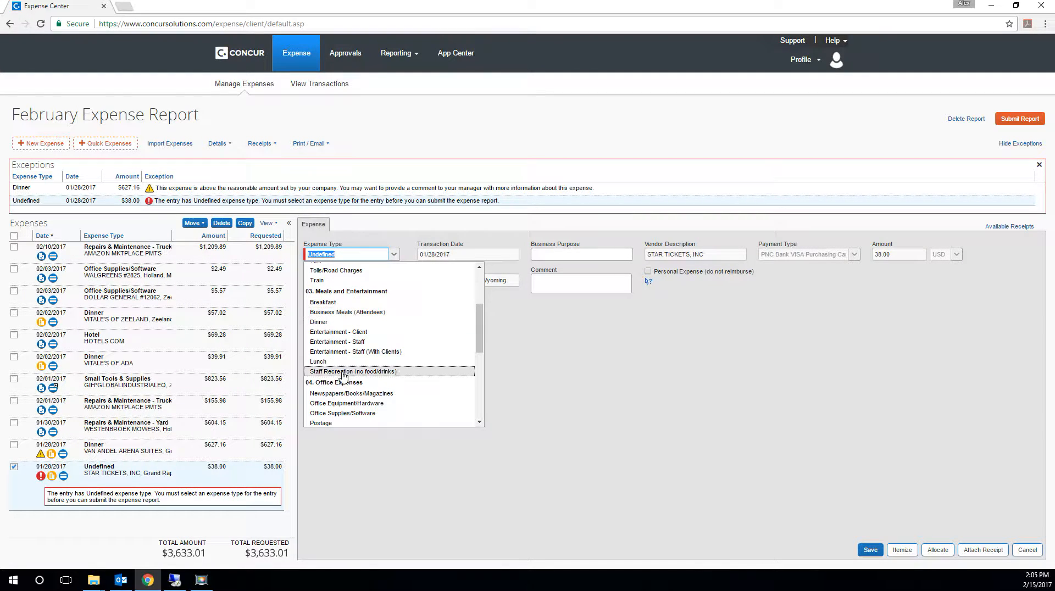
pyautogui.click(358, 342)
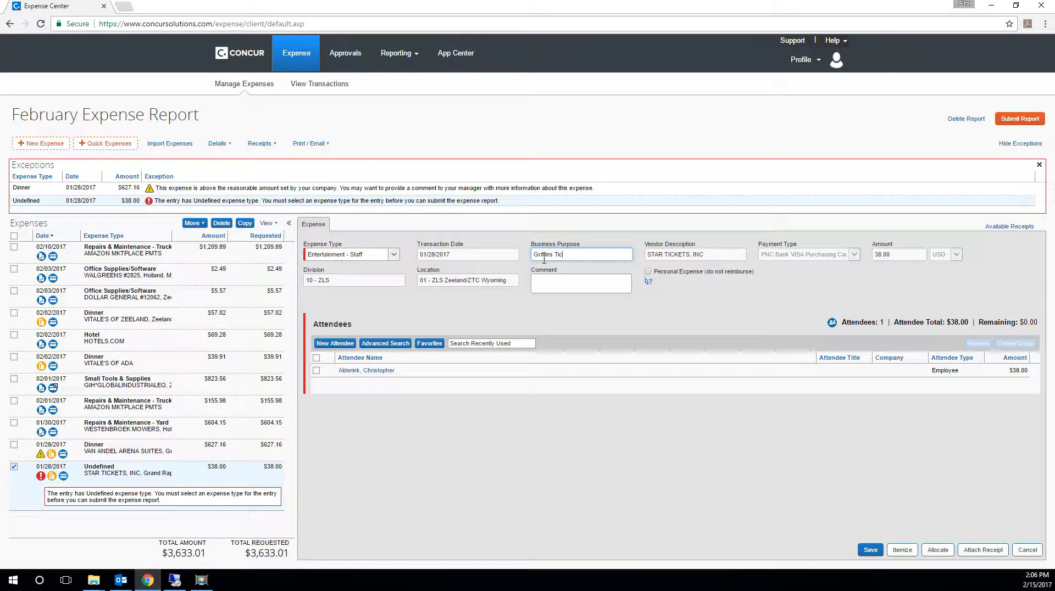
pyautogui.write('t')
pyautogui.press('Tab')
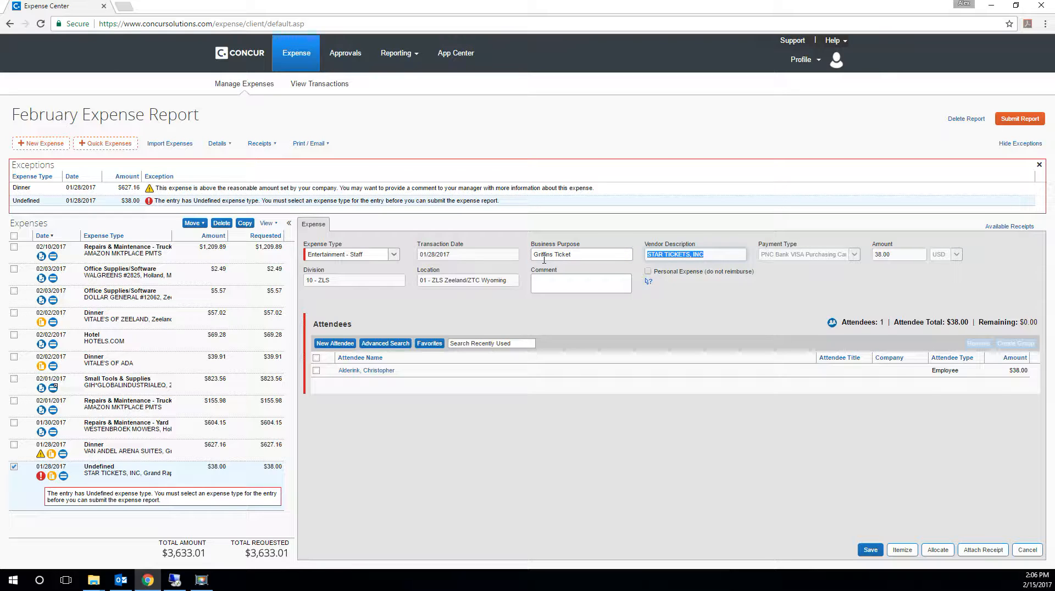
pyautogui.click(577, 253)
pyautogui.write('s')
pyautogui.press('Tab')
pyautogui.press('Tab')
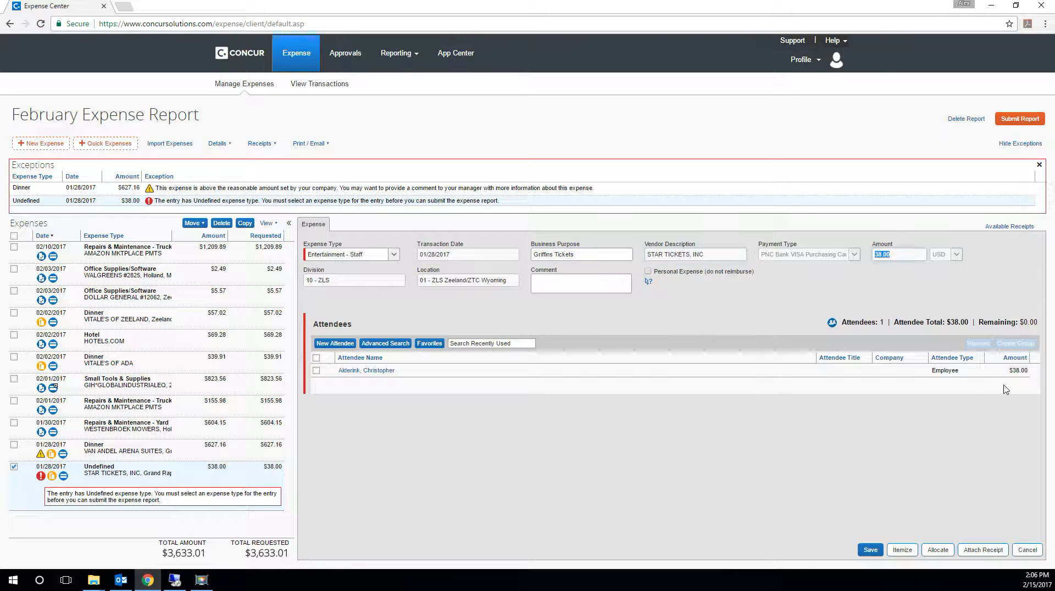
# - Add two attendees of type Employee (Not using Concur) to the STAR TICKETS expense, entering each one's last and first name
pyautogui.click(338, 347)
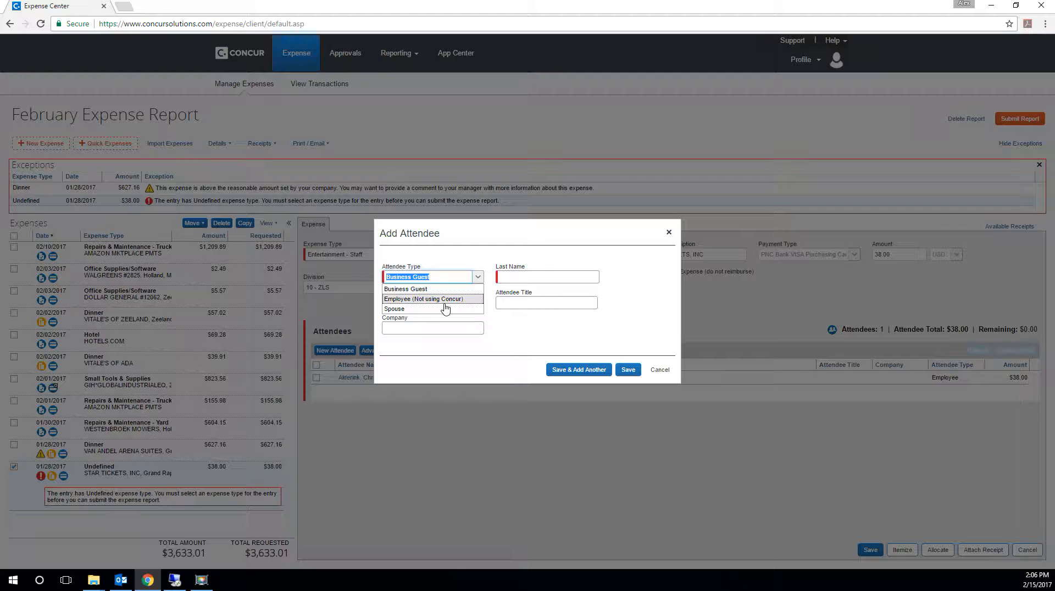
pyautogui.click(444, 299)
pyautogui.click(513, 280)
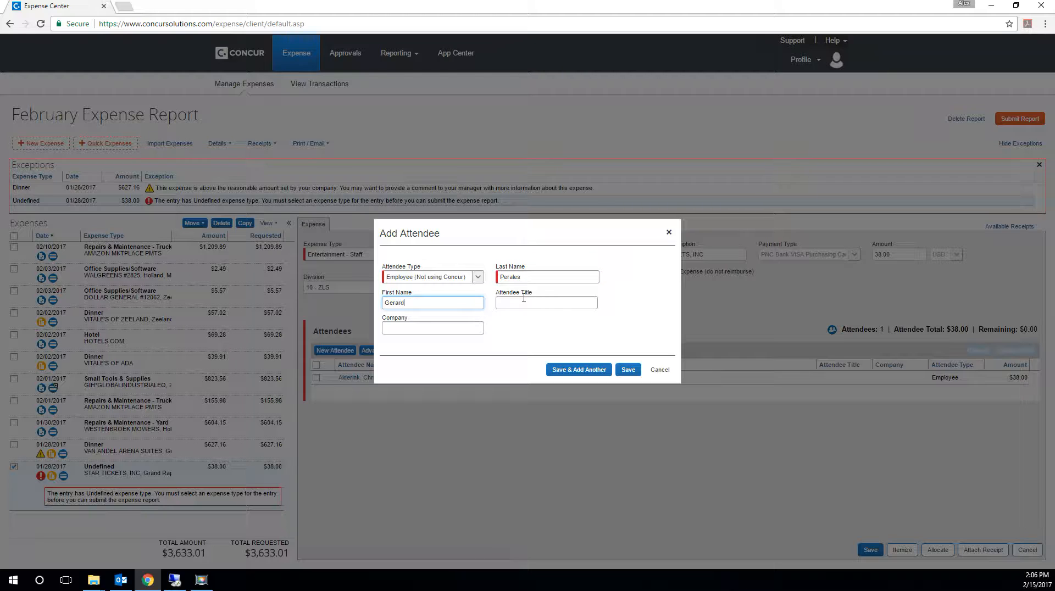
pyautogui.click(524, 299)
pyautogui.click(587, 368)
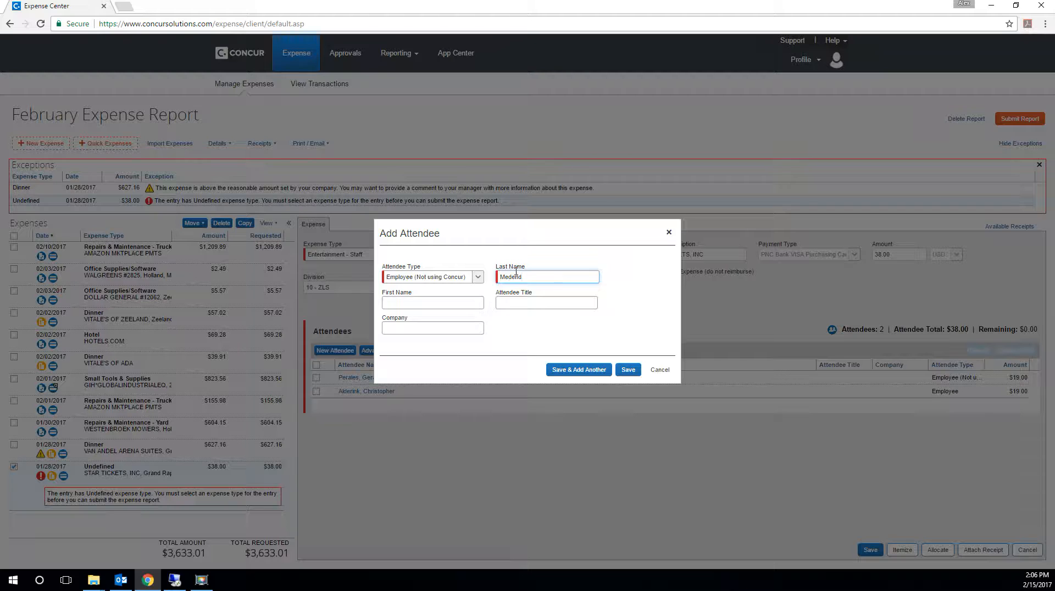
pyautogui.write('Medendorp')
pyautogui.press('Tab')
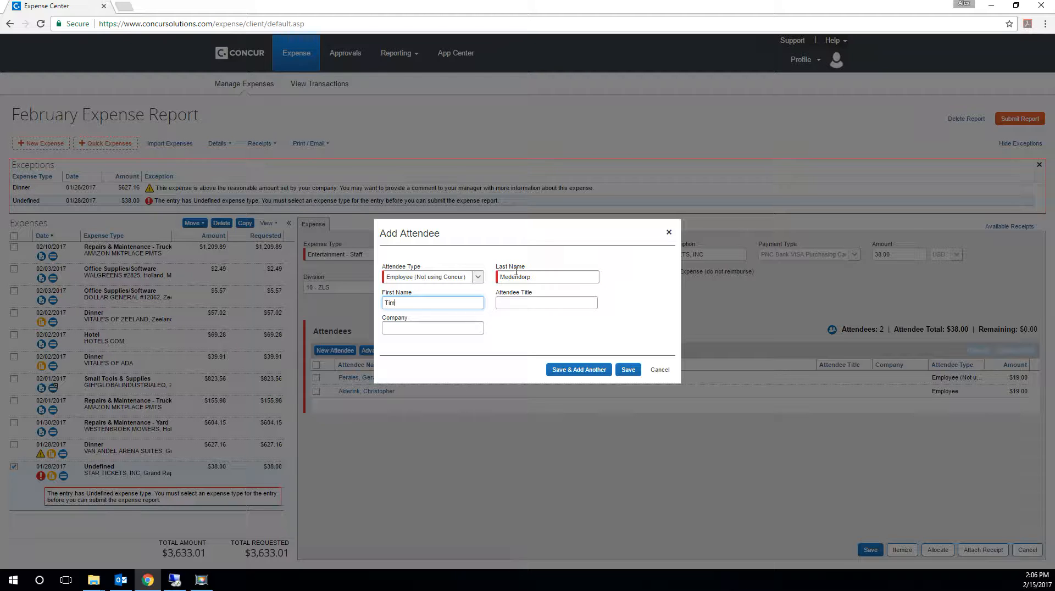
pyautogui.press('Tab')
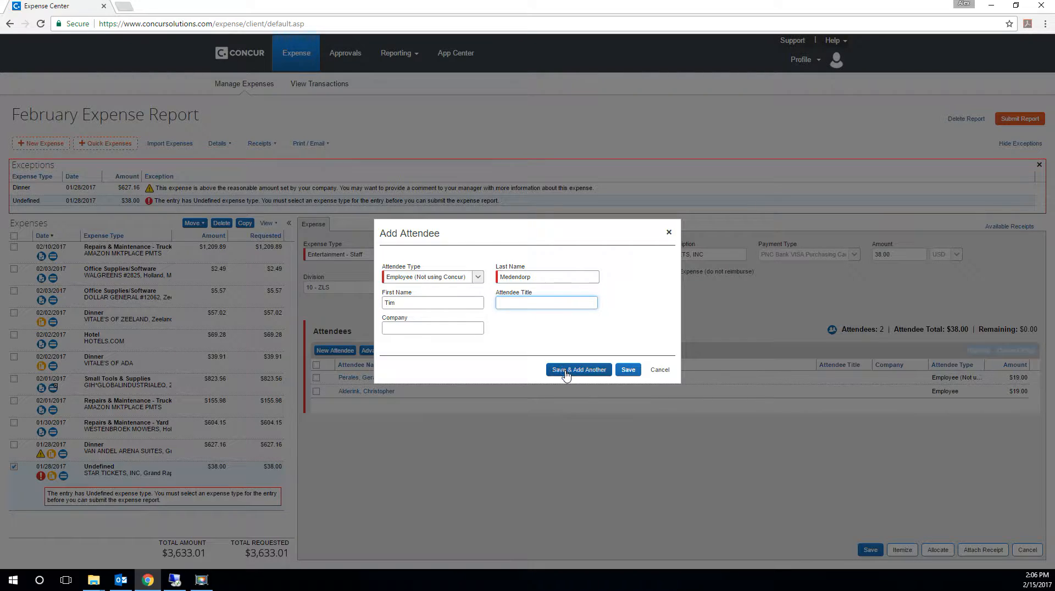
pyautogui.click(599, 369)
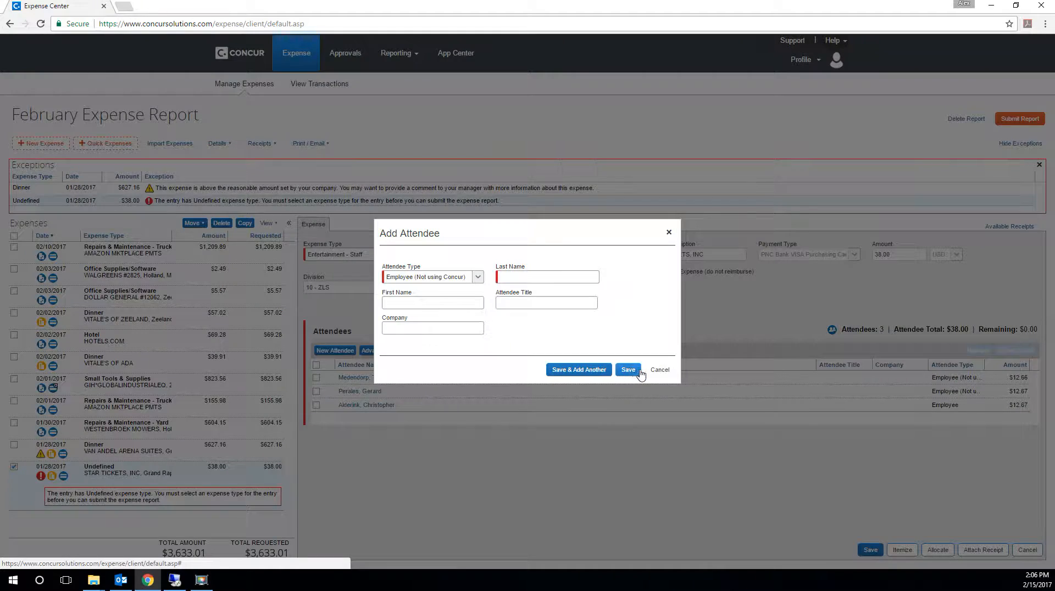
pyautogui.click(659, 369)
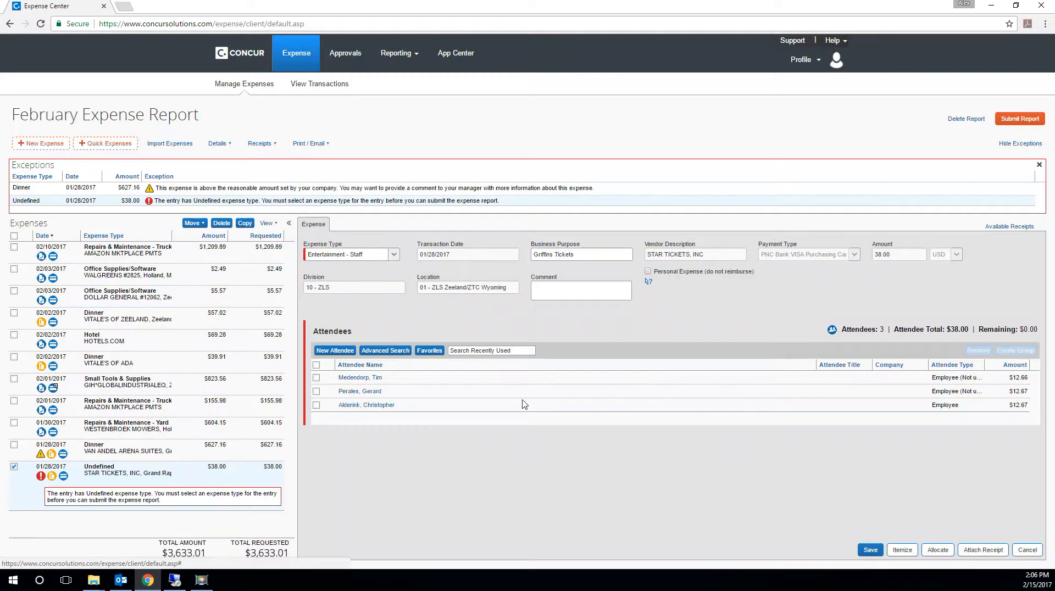
# - Remove the attendee of type Employee from the STAR TICKETS expense, keeping the two added attendees
pyautogui.click(316, 405)
pyautogui.click(978, 350)
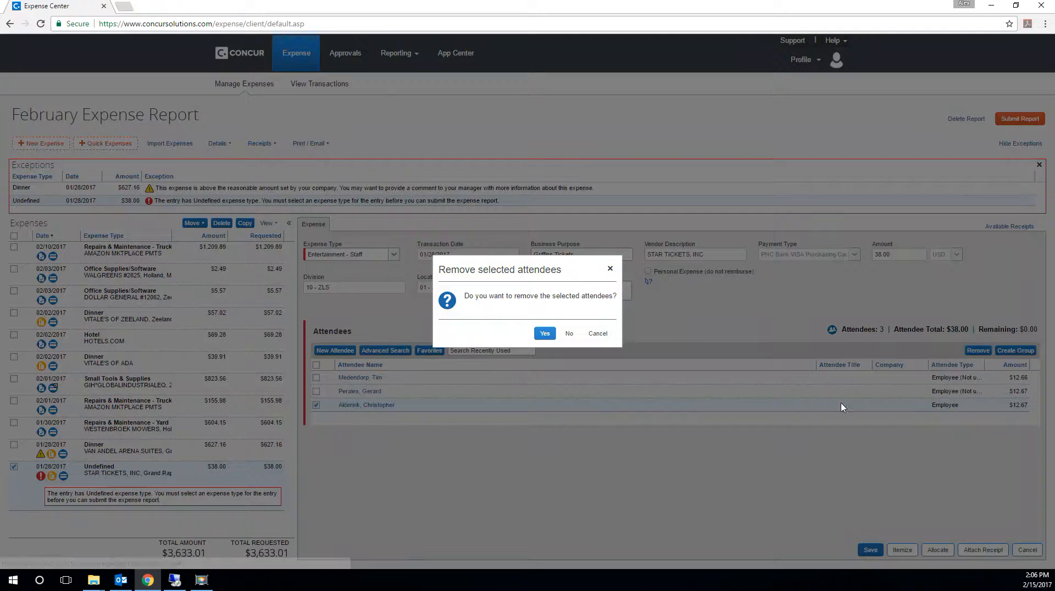
pyautogui.click(544, 334)
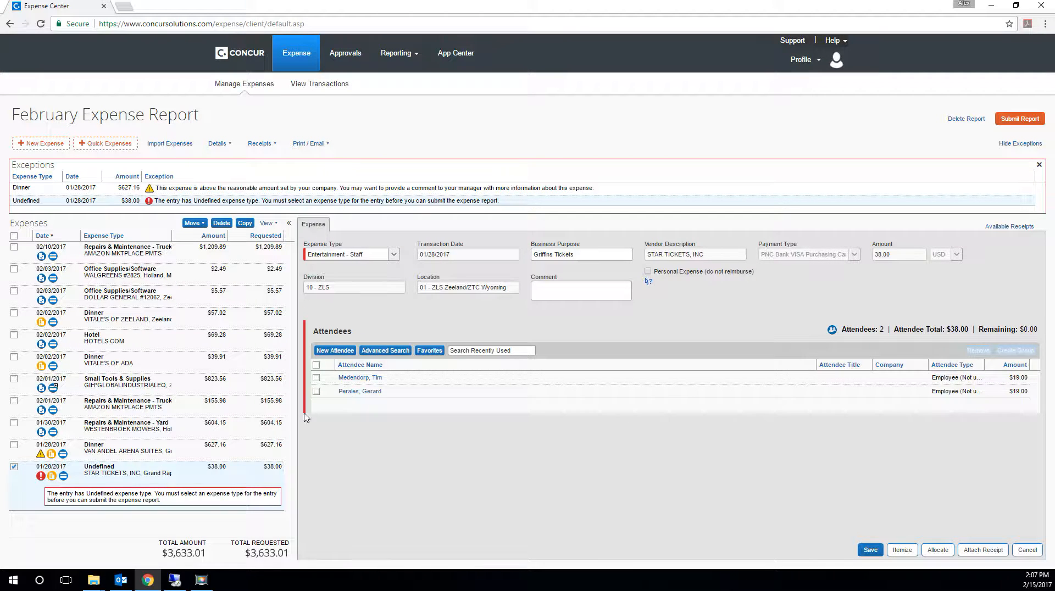
# - Create a Missing Receipt Affidavit for the VAN ANDEL ARENA SUITES, STAR TICKETS, VITALE'S OF ZEELAND and VITALE'S OF ADA expenses
pyautogui.click(983, 550)
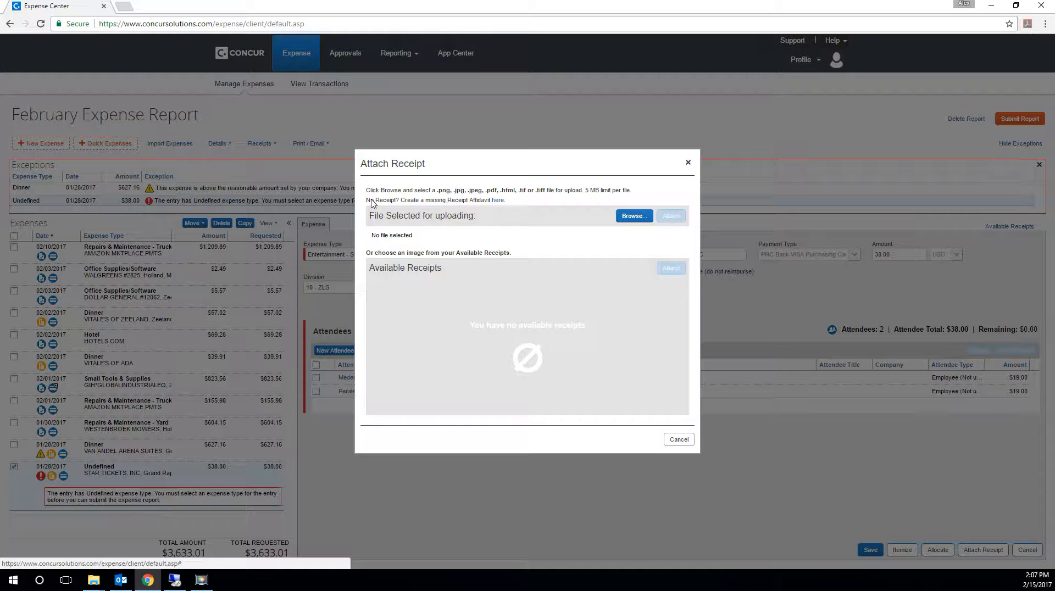
pyautogui.click(497, 201)
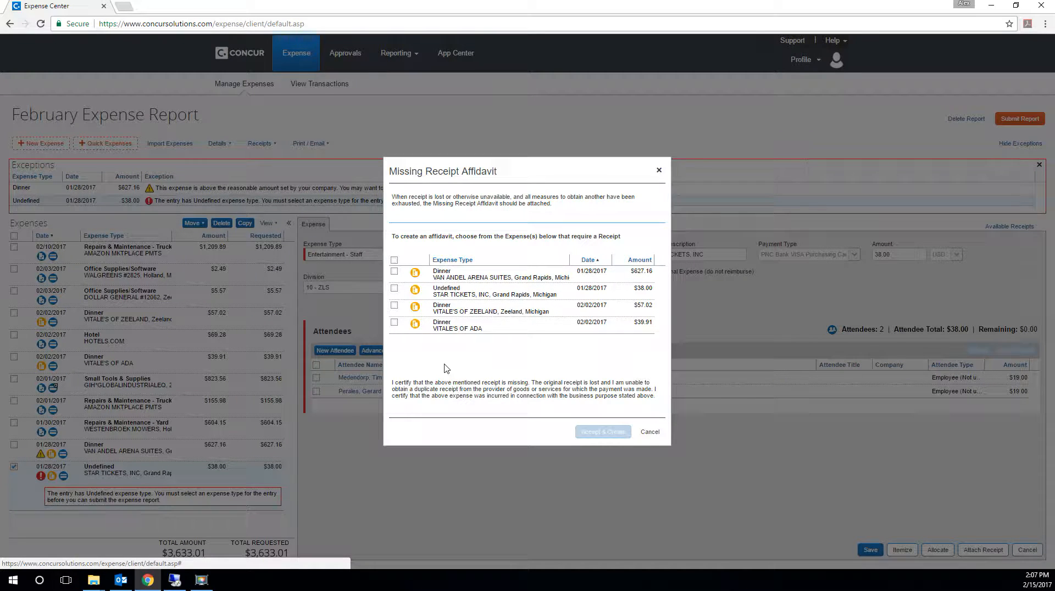
pyautogui.click(394, 271)
pyautogui.click(394, 288)
pyautogui.click(394, 305)
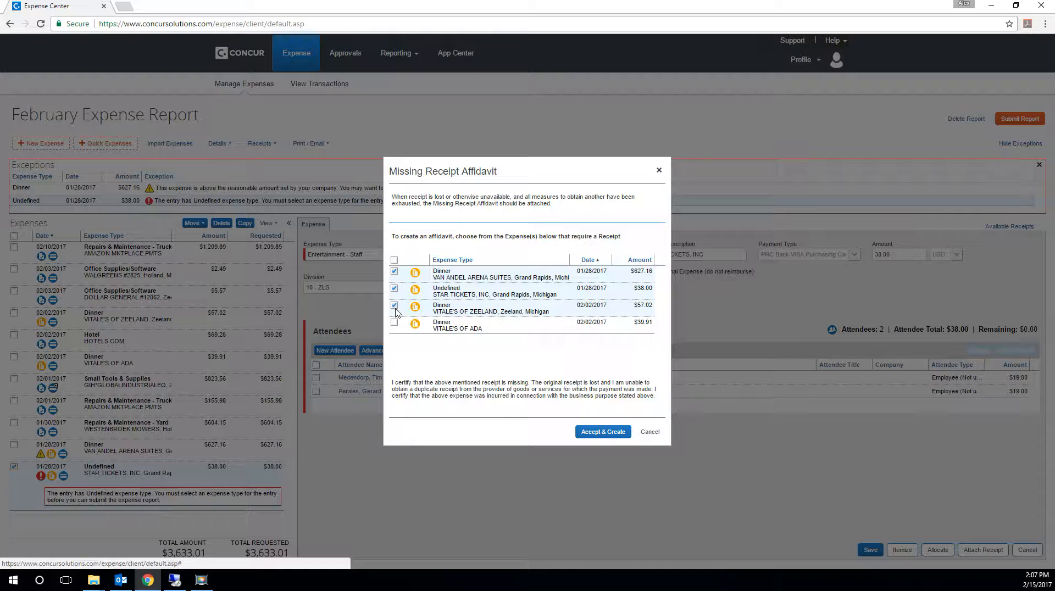
pyautogui.click(394, 323)
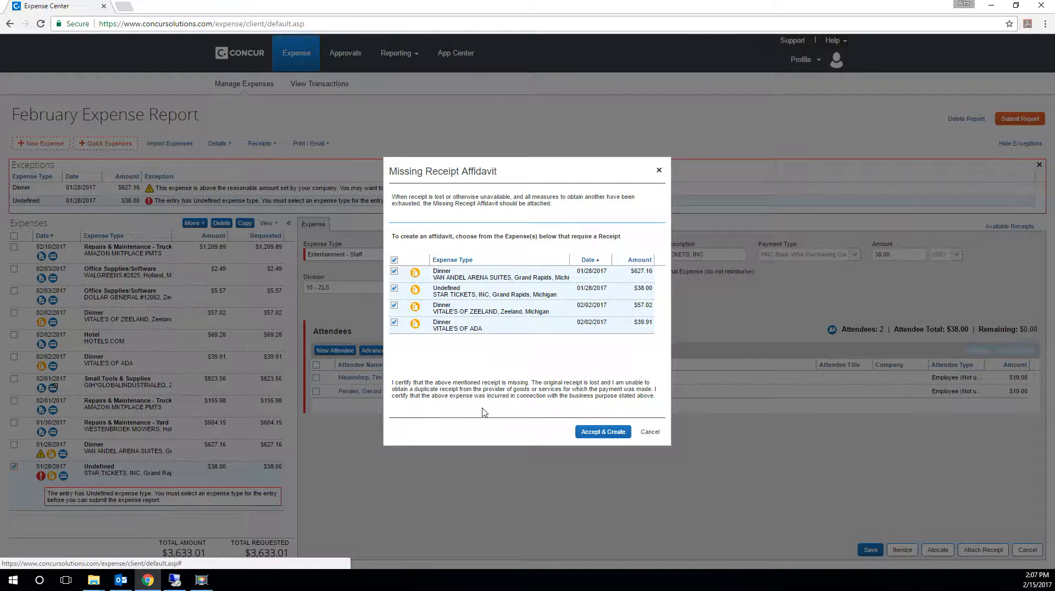
pyautogui.click(603, 435)
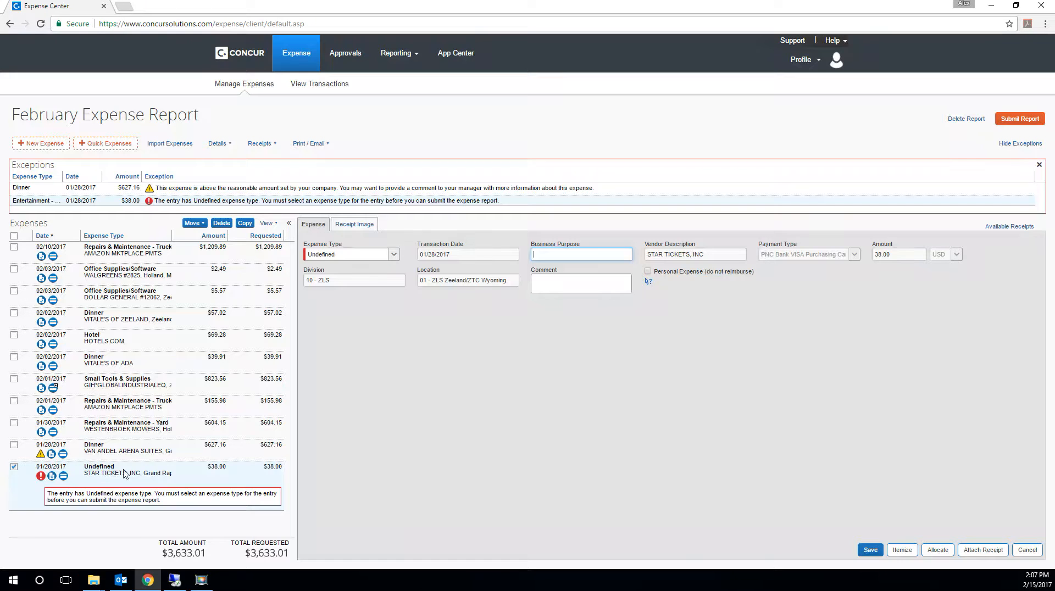
# - Review the Missing Receipt Affidavit attached to the 01/28/2017 STAR TICKETS, INC expense, including its certification text, and close it
pyautogui.click(52, 476)
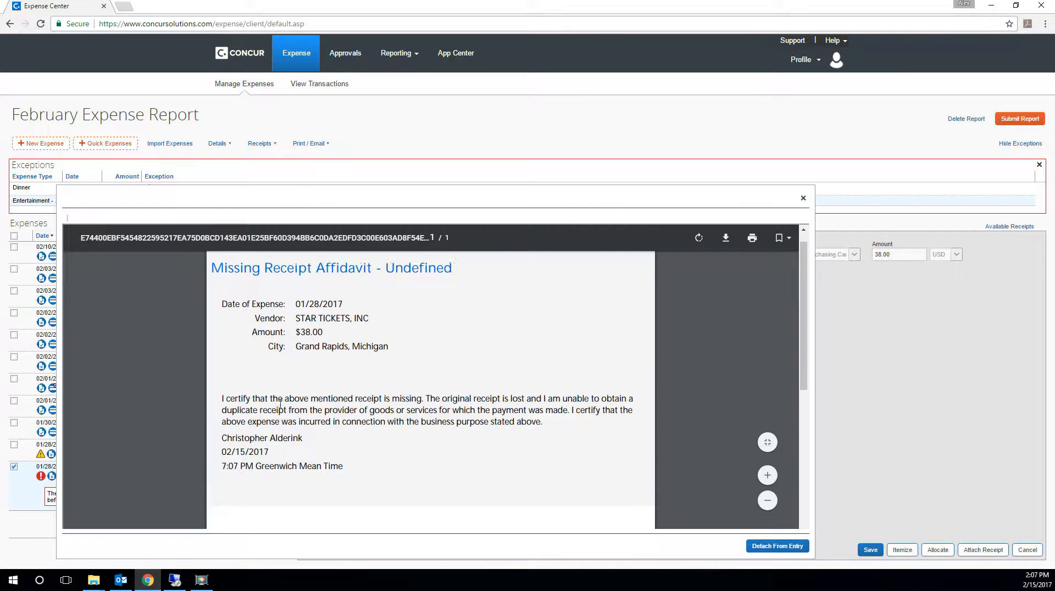
pyautogui.scroll(-1, 311, 371)
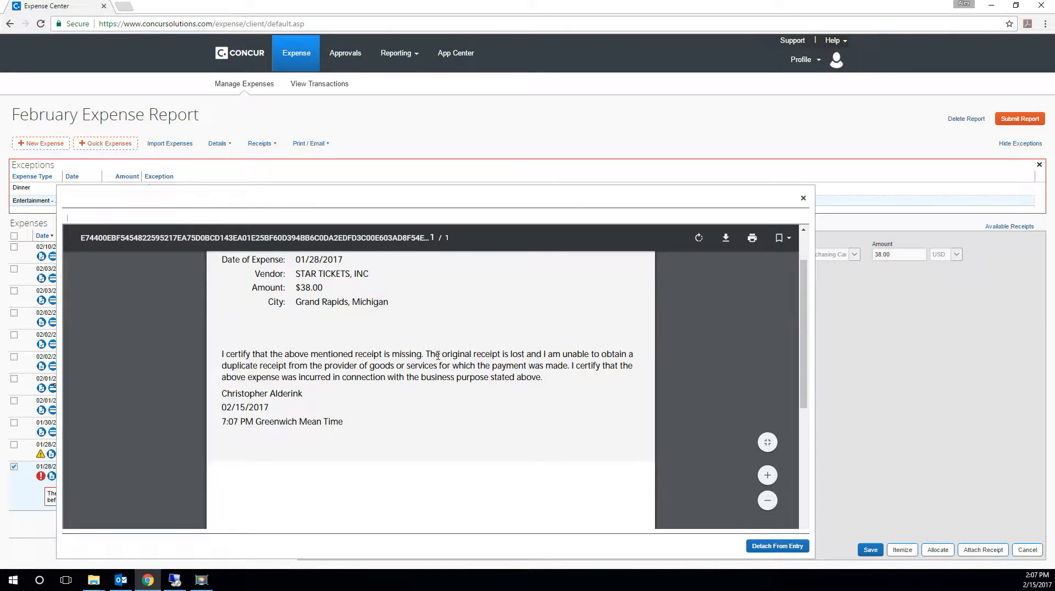
pyautogui.scroll(1, 439, 360)
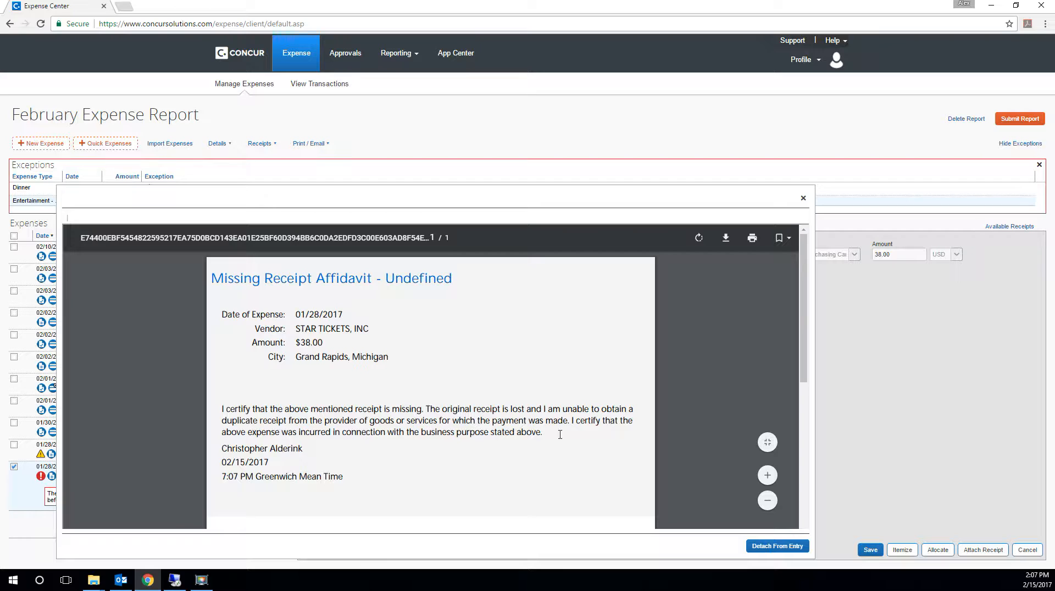
pyautogui.scroll(-2, 566, 438)
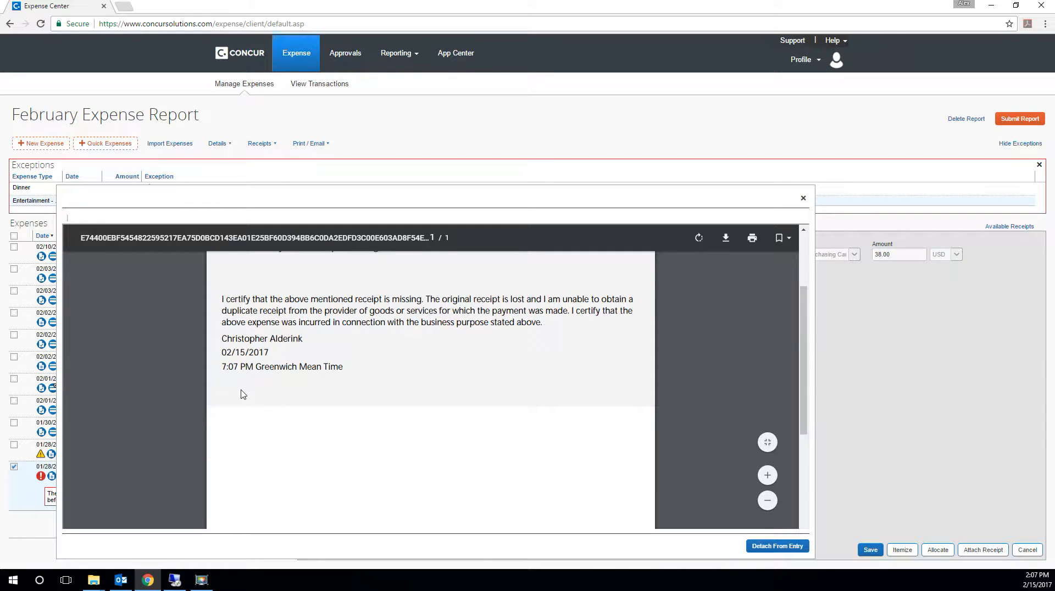
pyautogui.scroll(2, 509, 412)
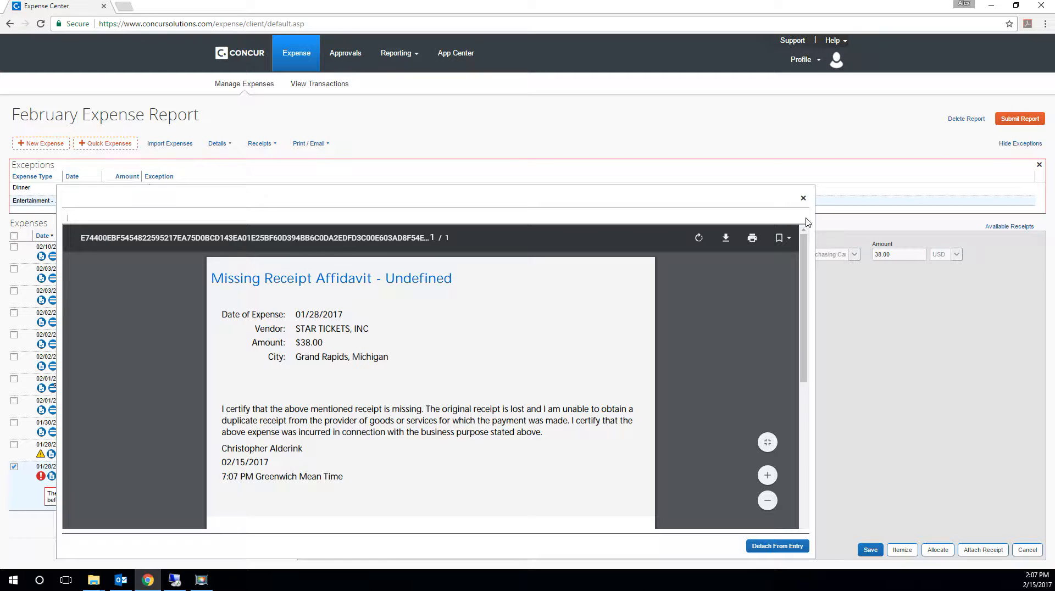
pyautogui.click(803, 198)
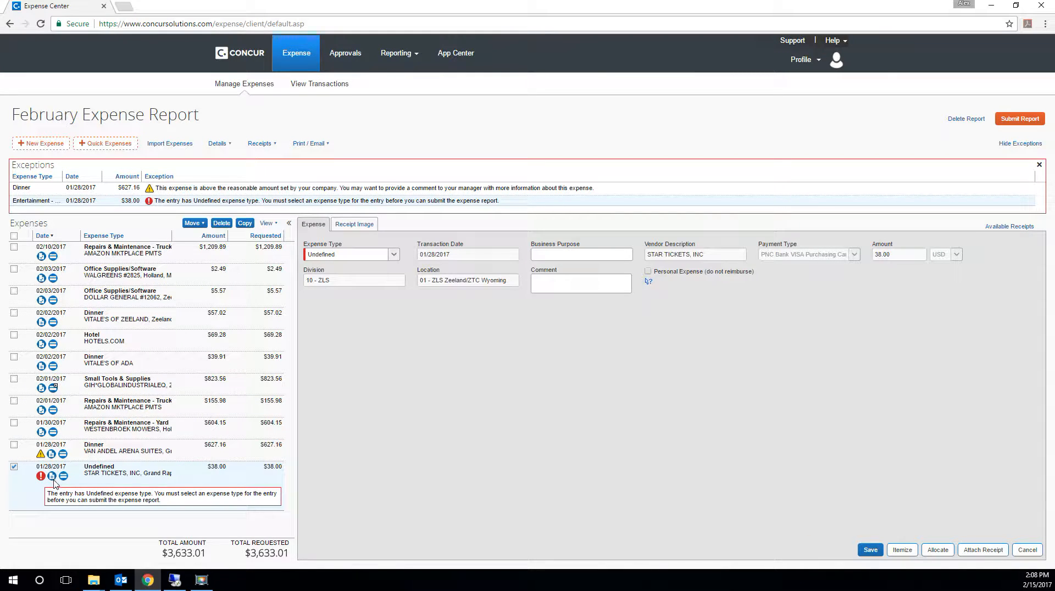
pyautogui.click(53, 476)
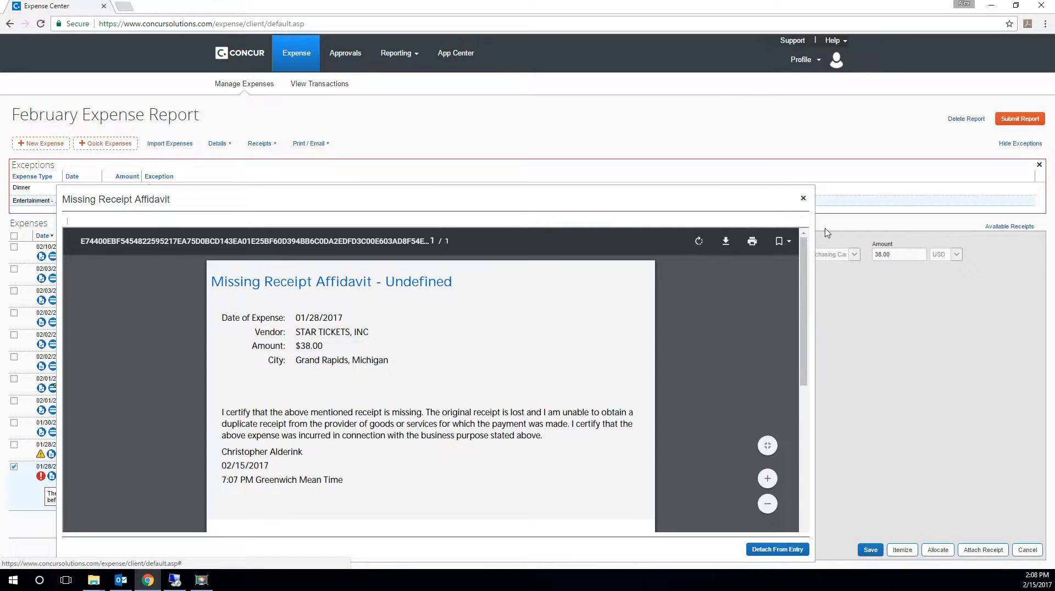
pyautogui.click(803, 198)
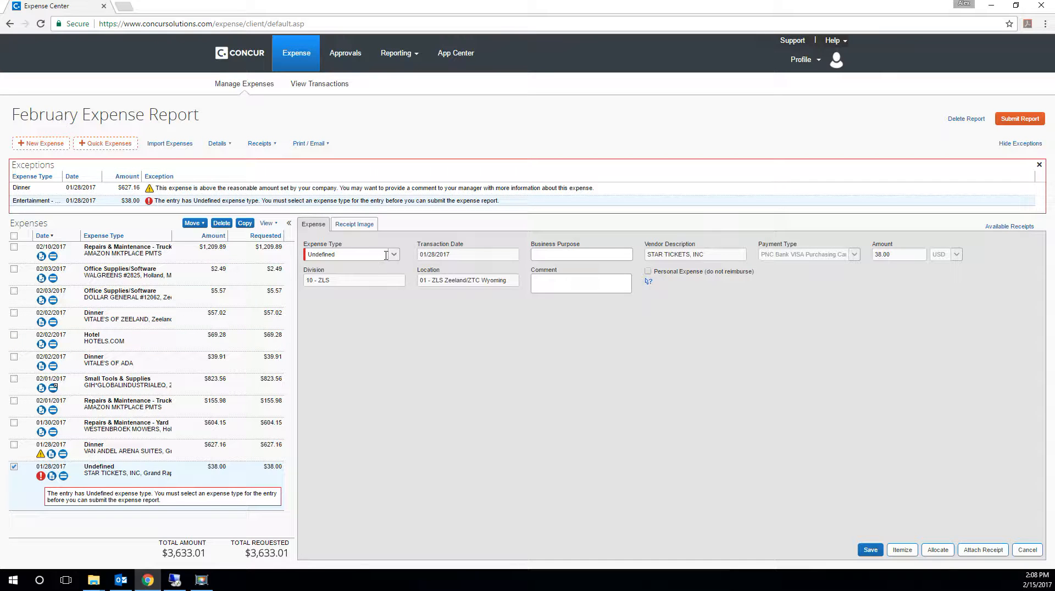
# - Try to set the STAR TICKETS expense to Entertainment - Staff and add an Employee (Not using Concur) attendee by name, discarding the changes
pyautogui.click(387, 255)
pyautogui.scroll(-3, 378, 297)
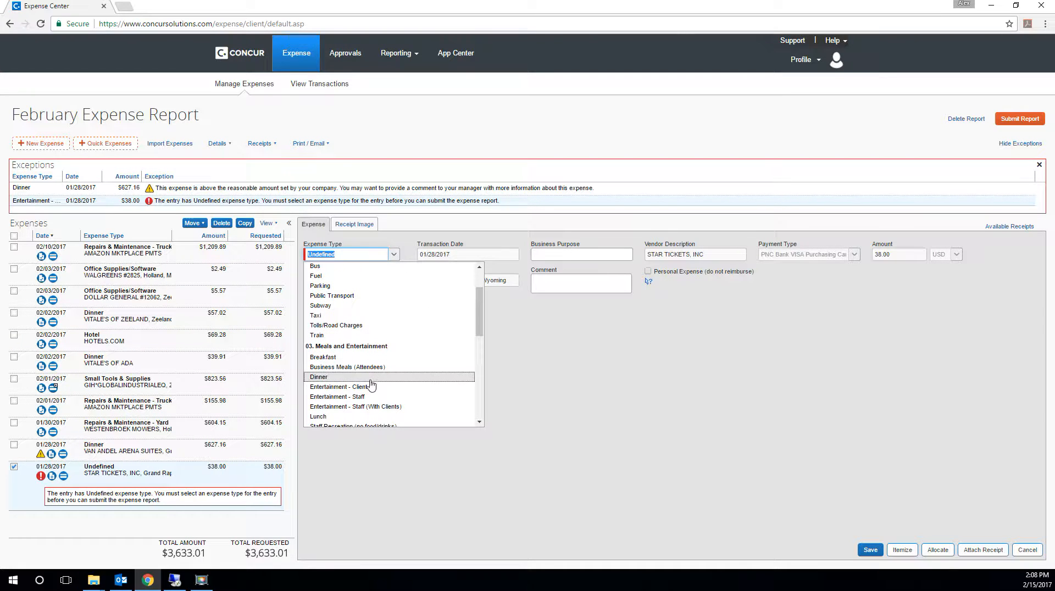
pyautogui.click(364, 397)
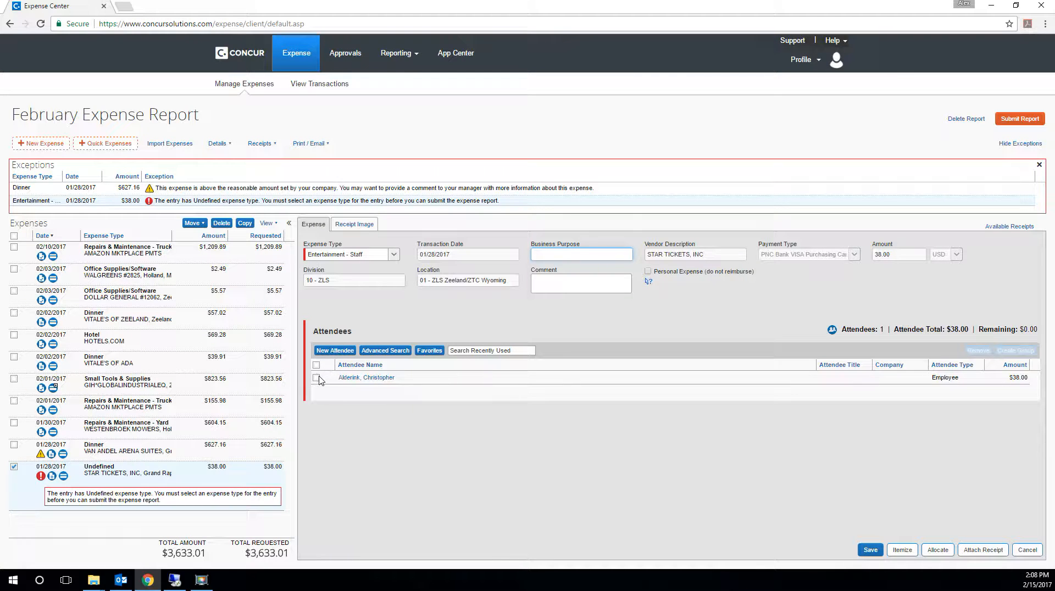
pyautogui.click(333, 351)
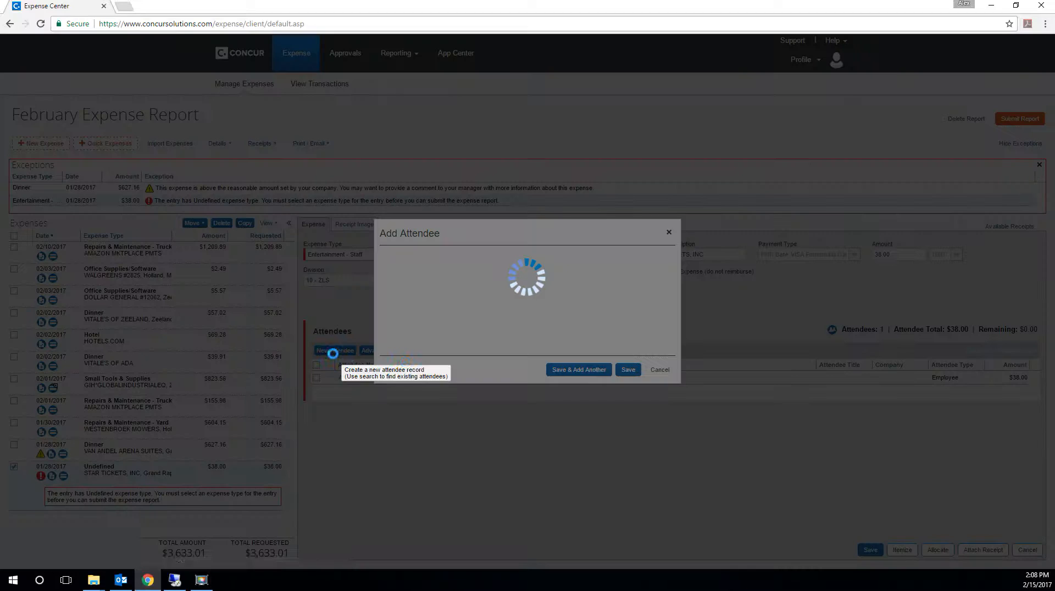
pyautogui.click(520, 277)
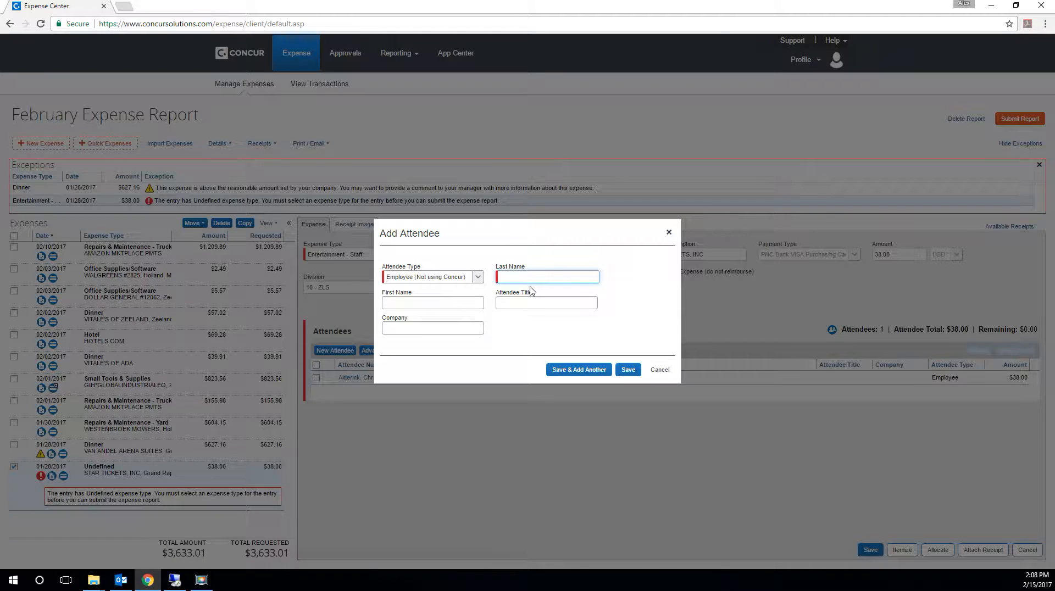
pyautogui.press('Tab')
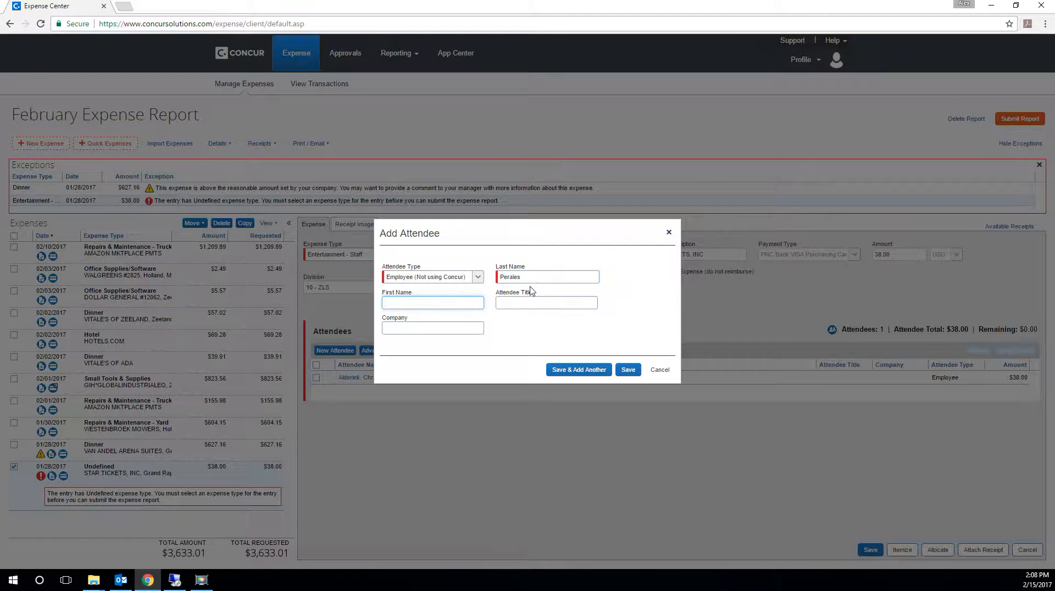
pyautogui.press('Tab')
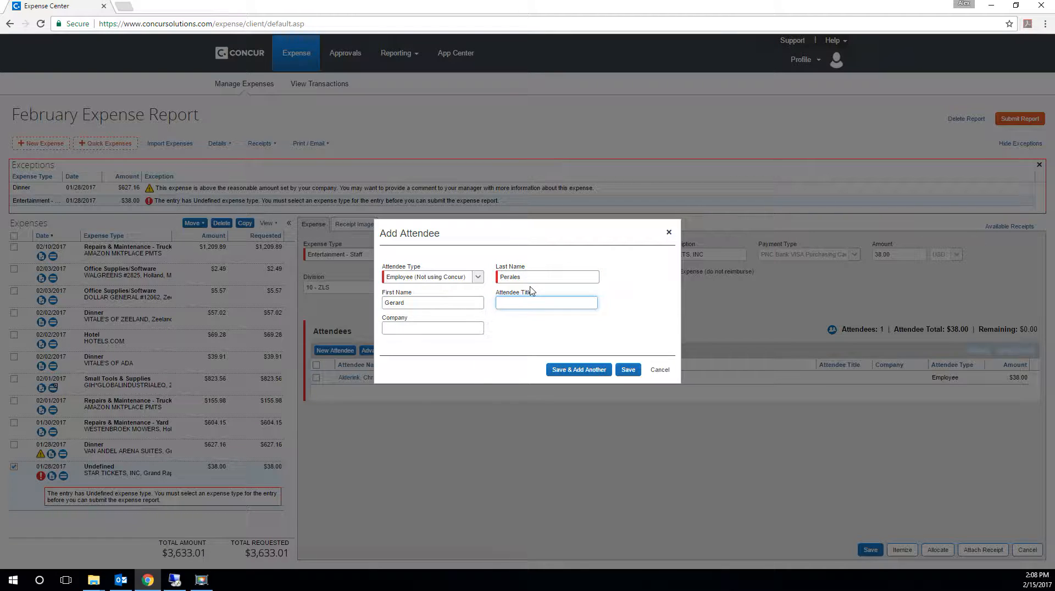
pyautogui.click(579, 370)
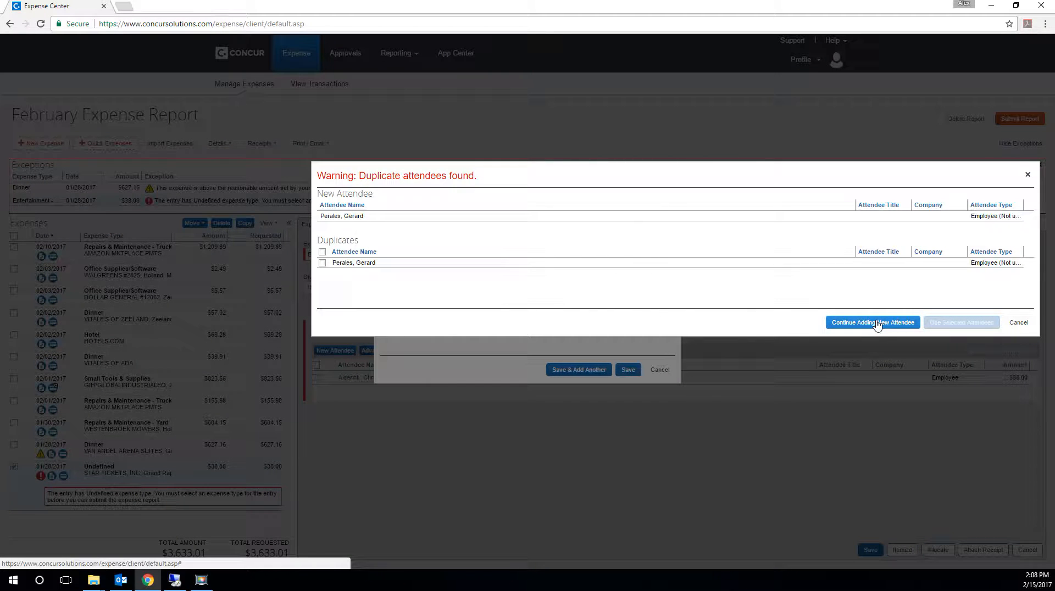
pyautogui.click(1018, 324)
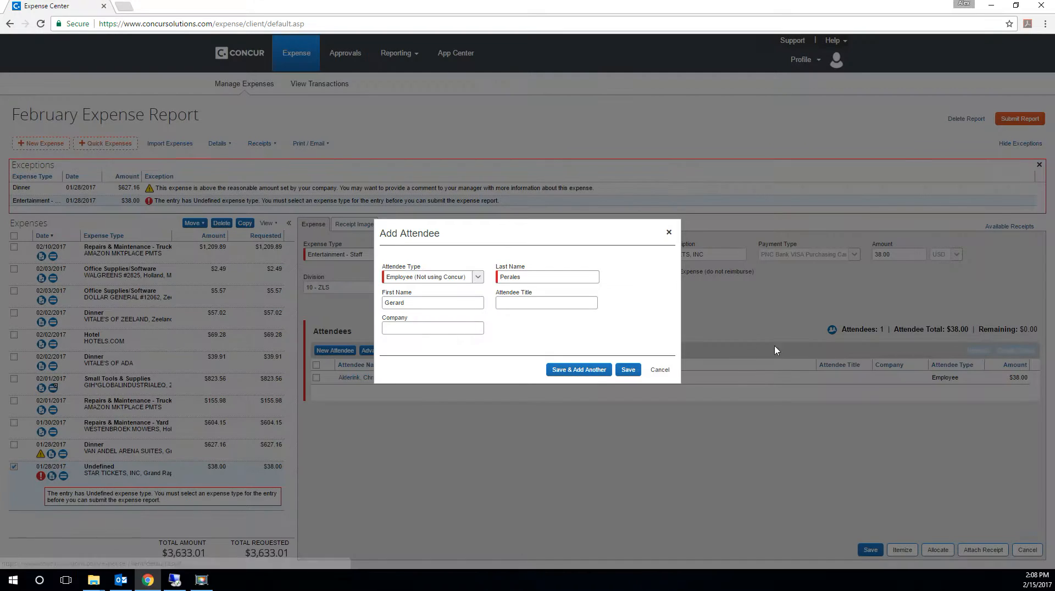
pyautogui.click(659, 370)
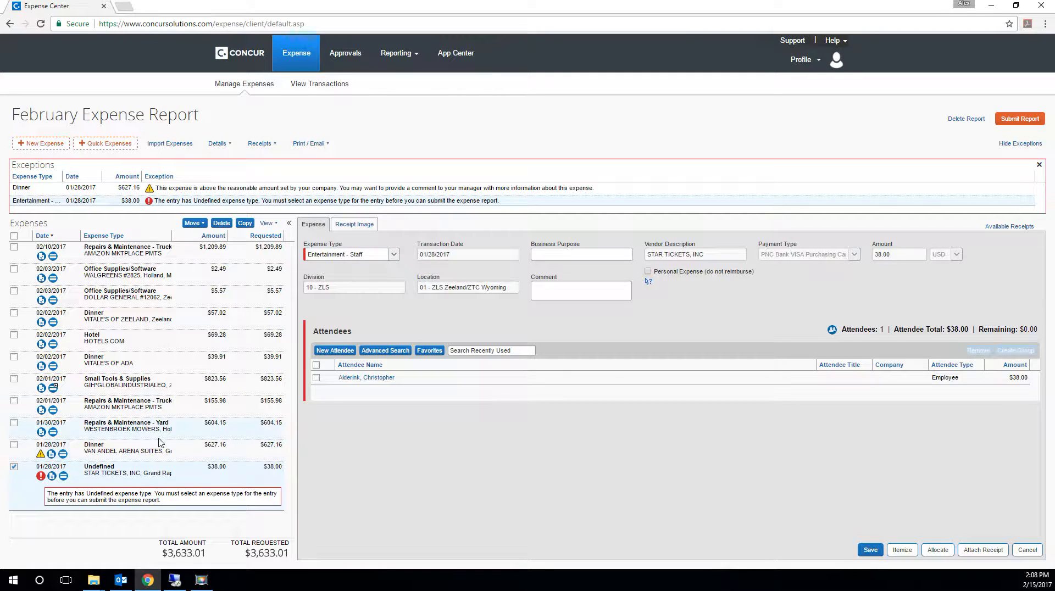
pyautogui.click(132, 450)
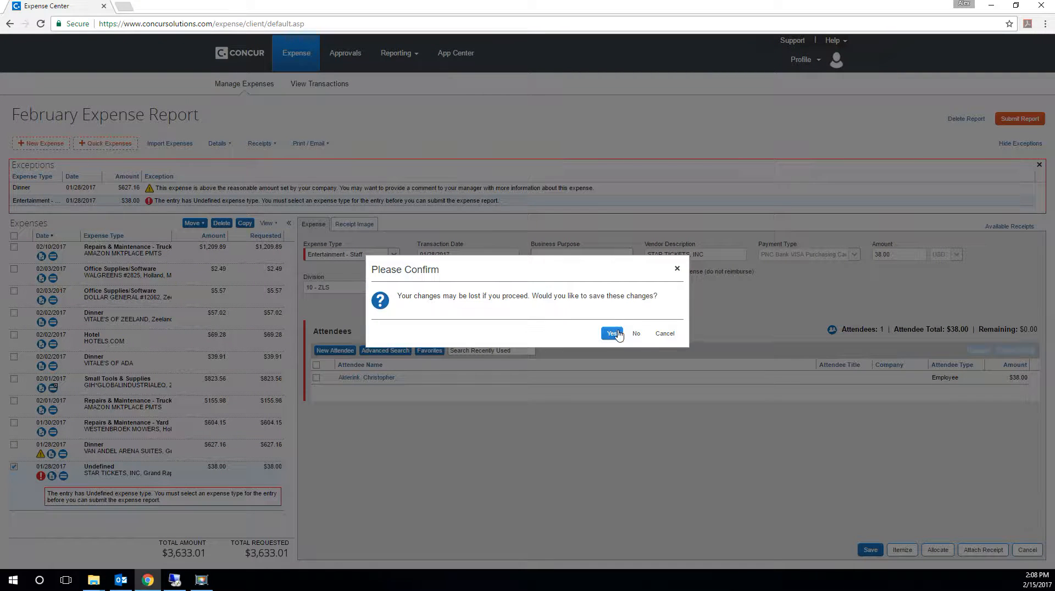
pyautogui.click(635, 334)
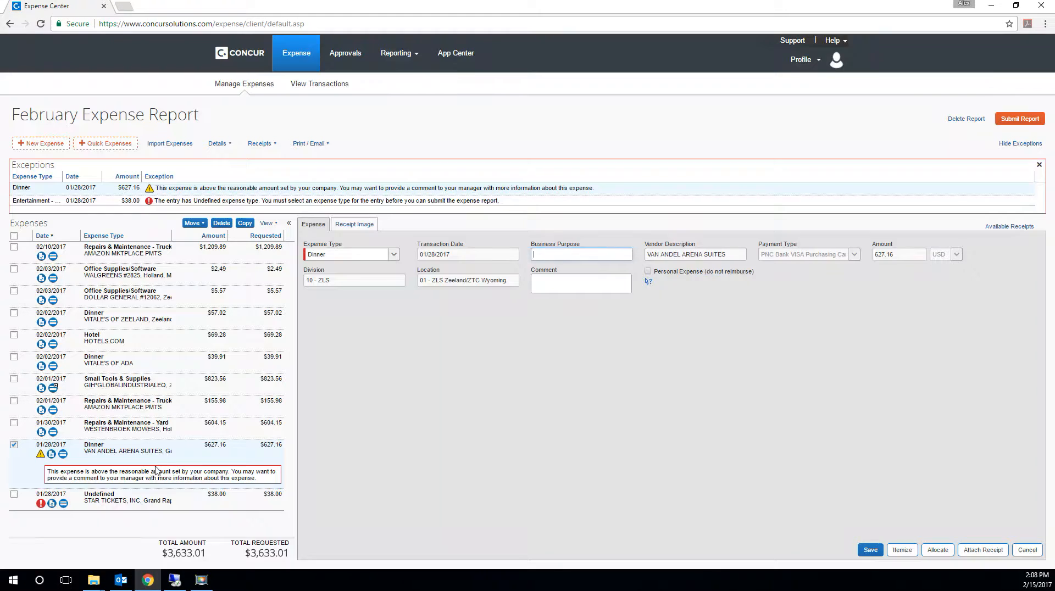
pyautogui.click(139, 501)
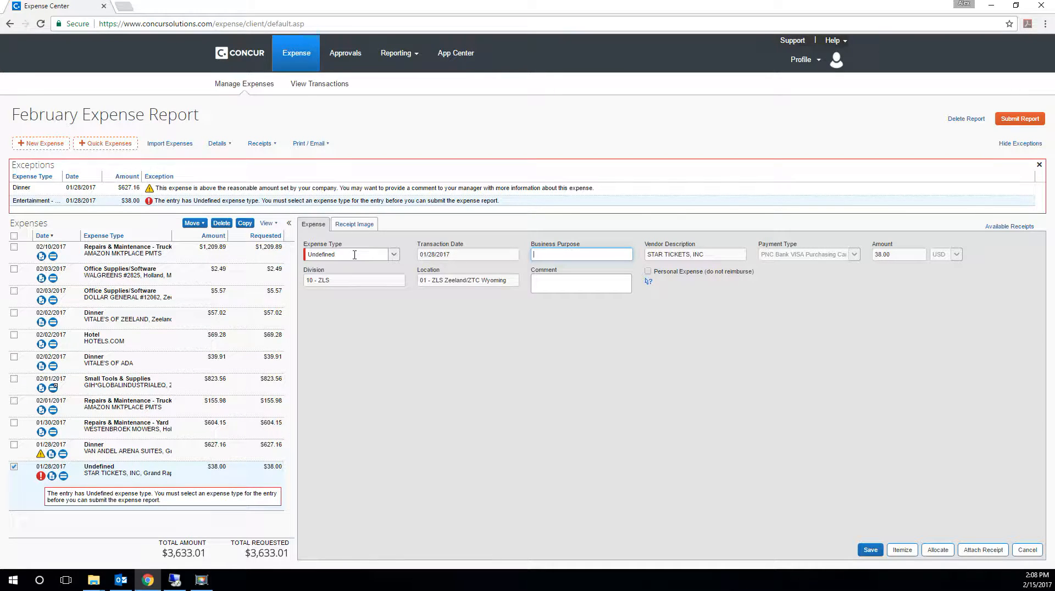
pyautogui.click(393, 254)
pyautogui.scroll(-3, 365, 387)
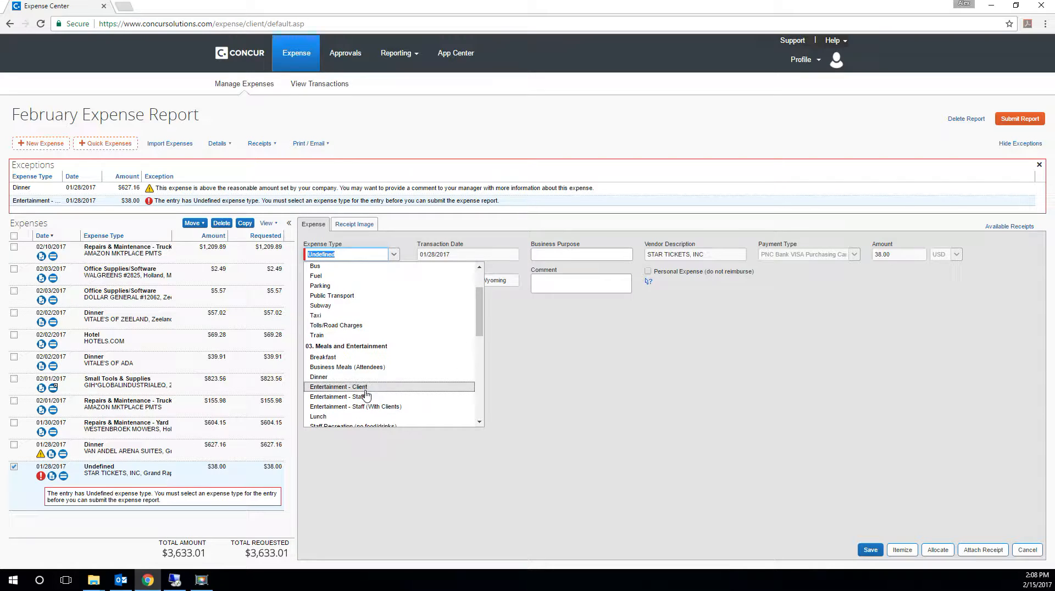
pyautogui.click(367, 398)
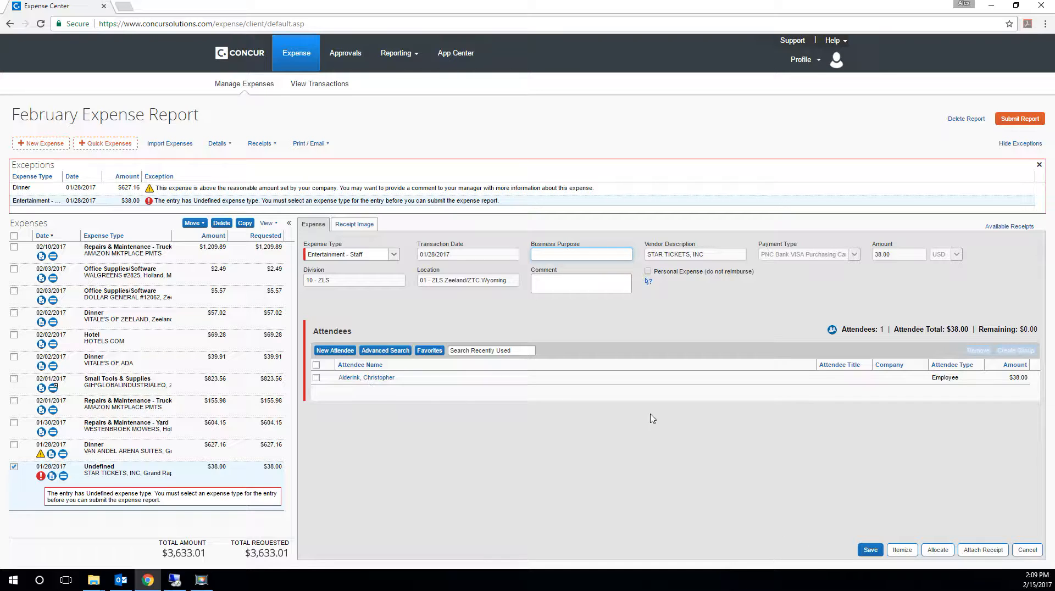
pyautogui.click(1026, 551)
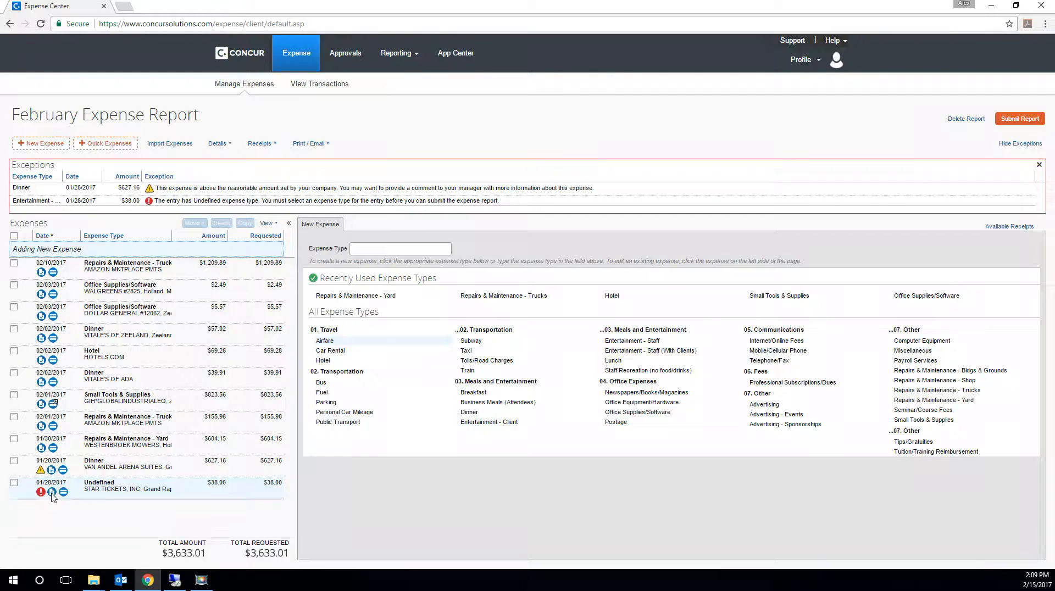
# - Delete the undefined 01/28/2017 STAR TICKETS, INC expense from the February Expense Report
pyautogui.click(50, 493)
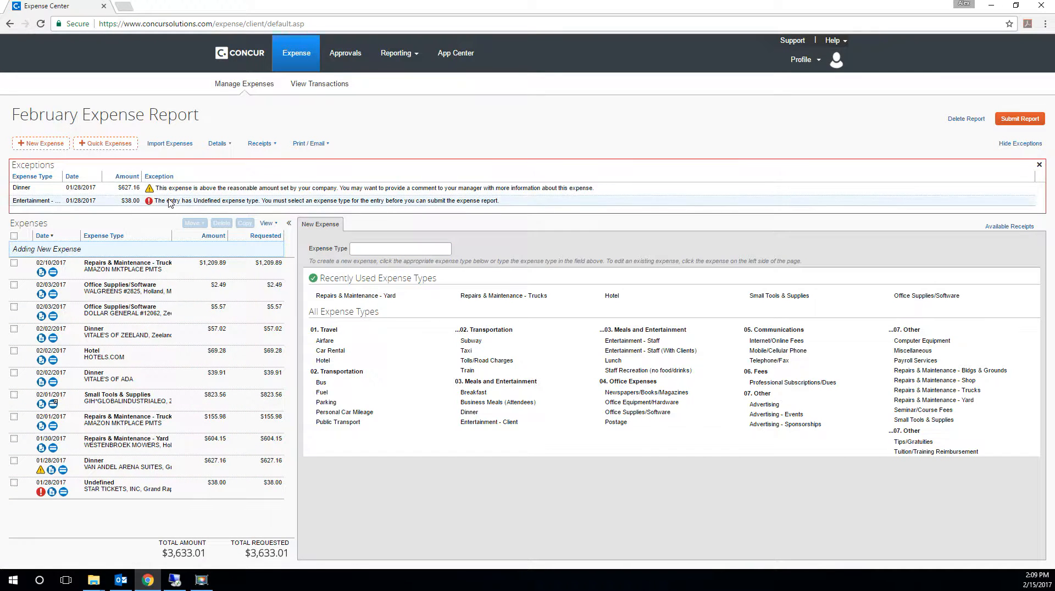
pyautogui.click(112, 489)
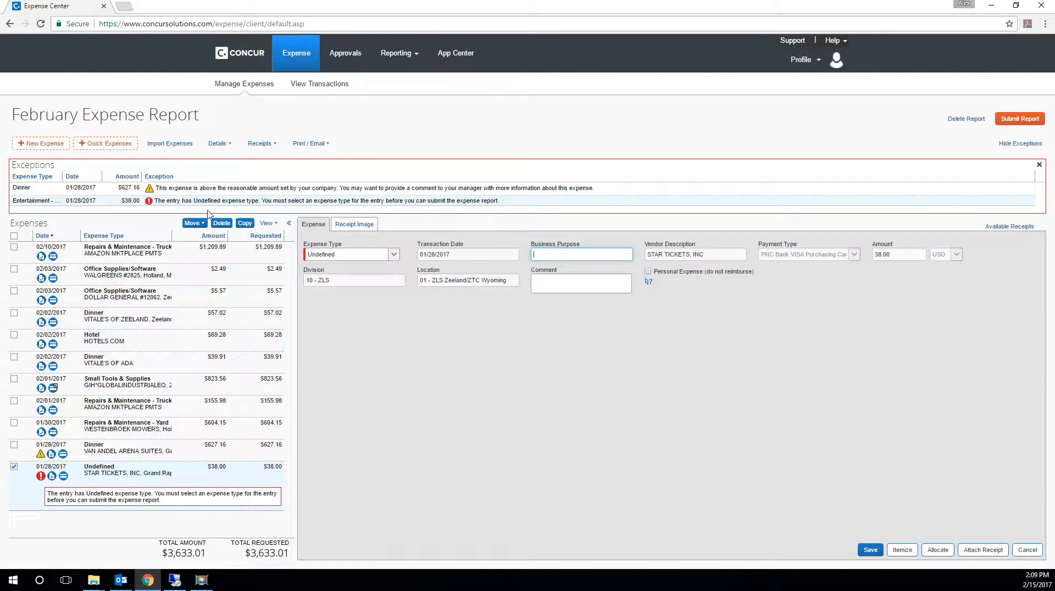
pyautogui.click(221, 223)
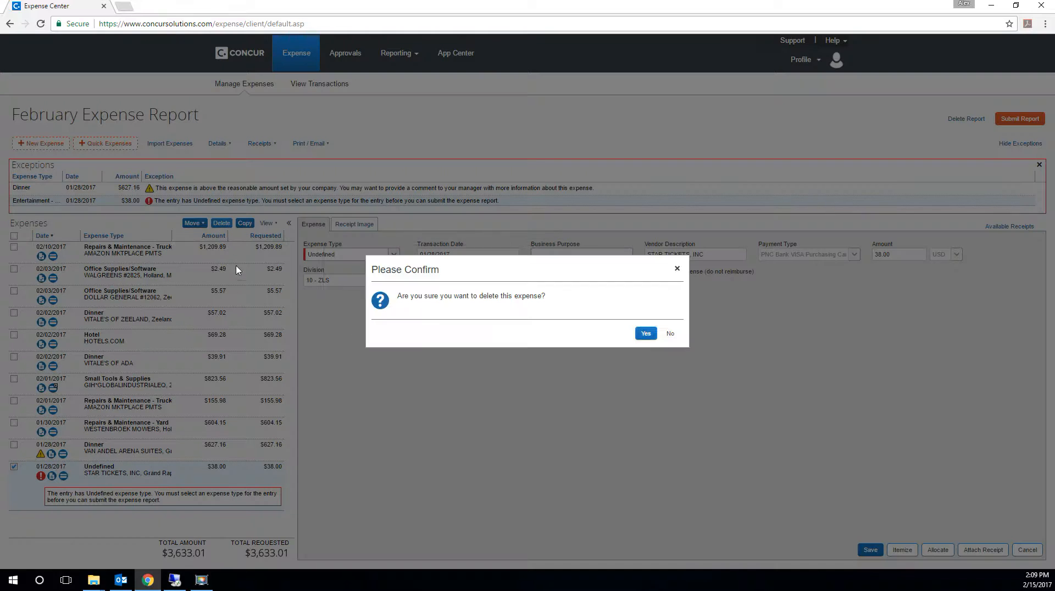
pyautogui.click(647, 333)
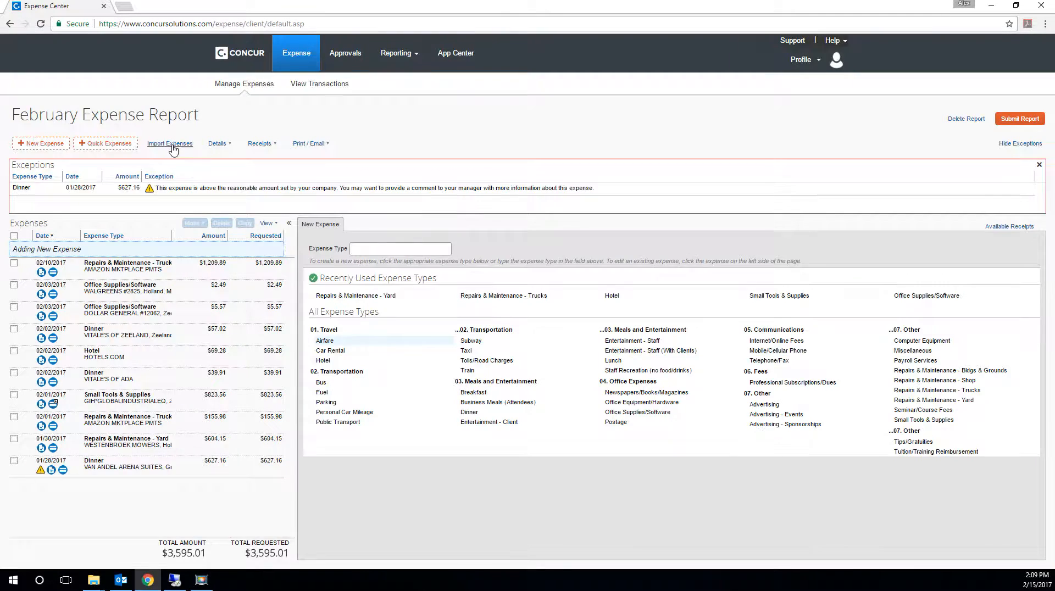
# - Import the available 01/28/2017 STAR TICKETS, INC card expense into the current report
pyautogui.click(171, 144)
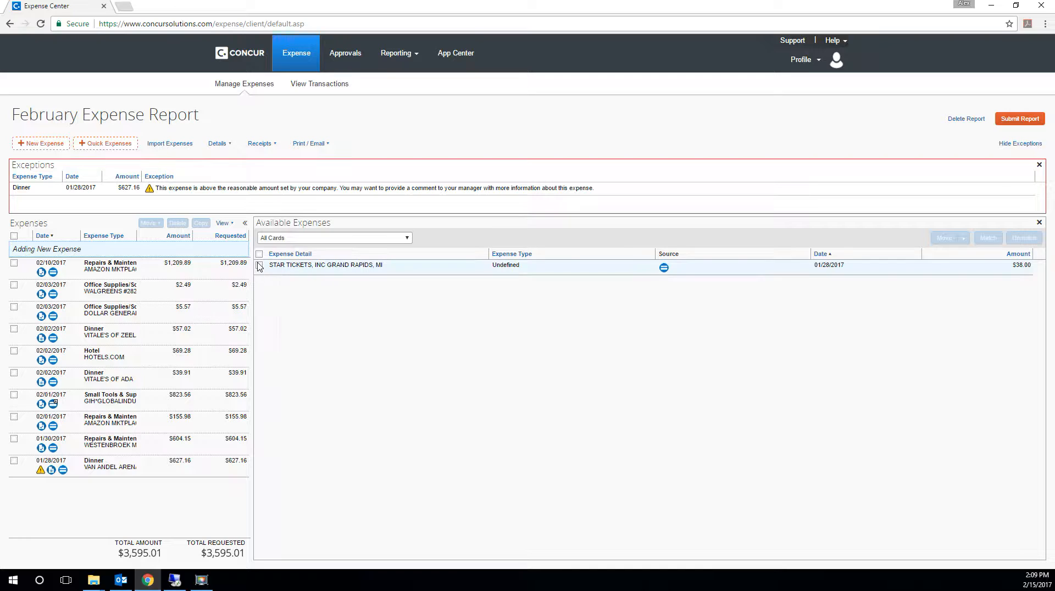
pyautogui.click(259, 265)
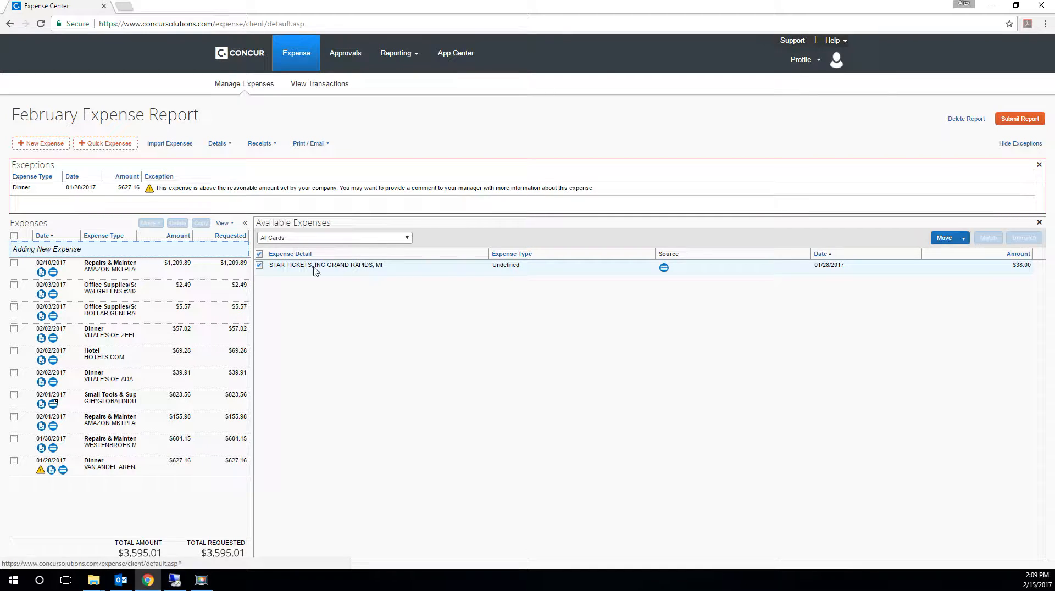
pyautogui.click(963, 242)
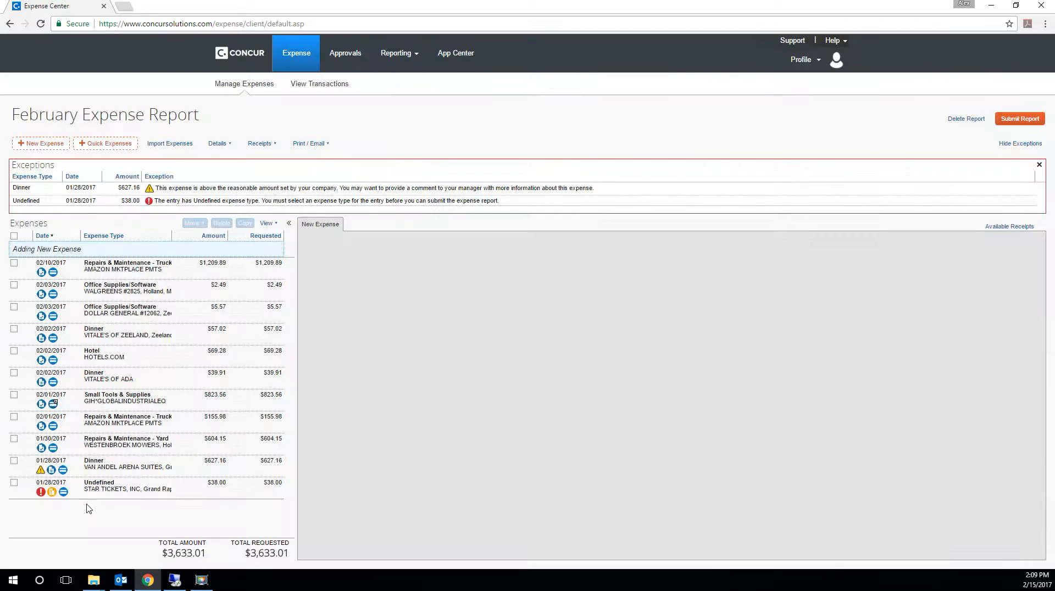
# - Set the expense type of the imported STAR TICKETS, INC entry to Entertainment - Staff
pyautogui.click(104, 486)
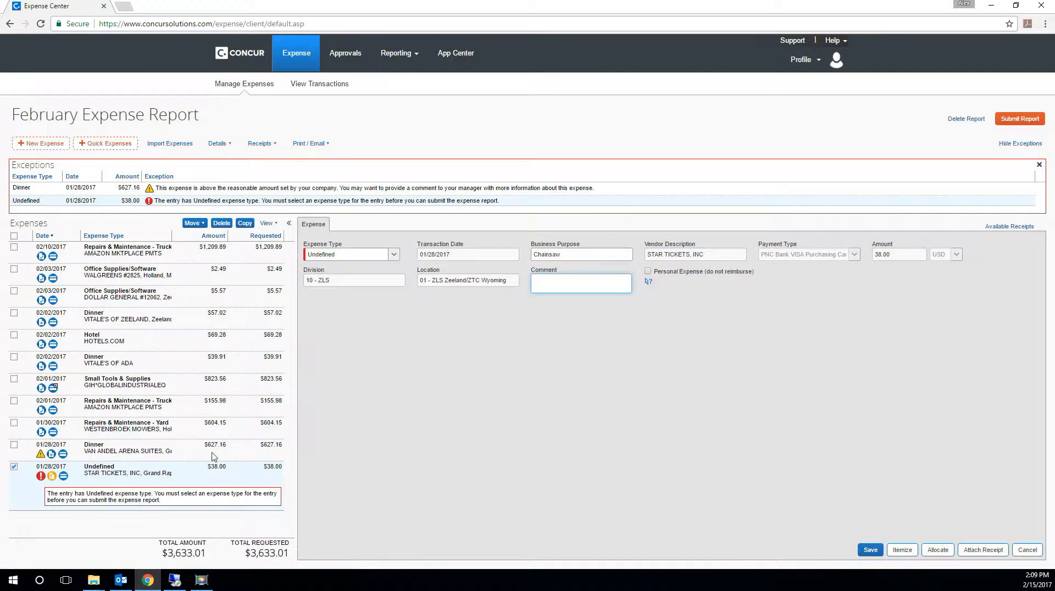
pyautogui.click(393, 254)
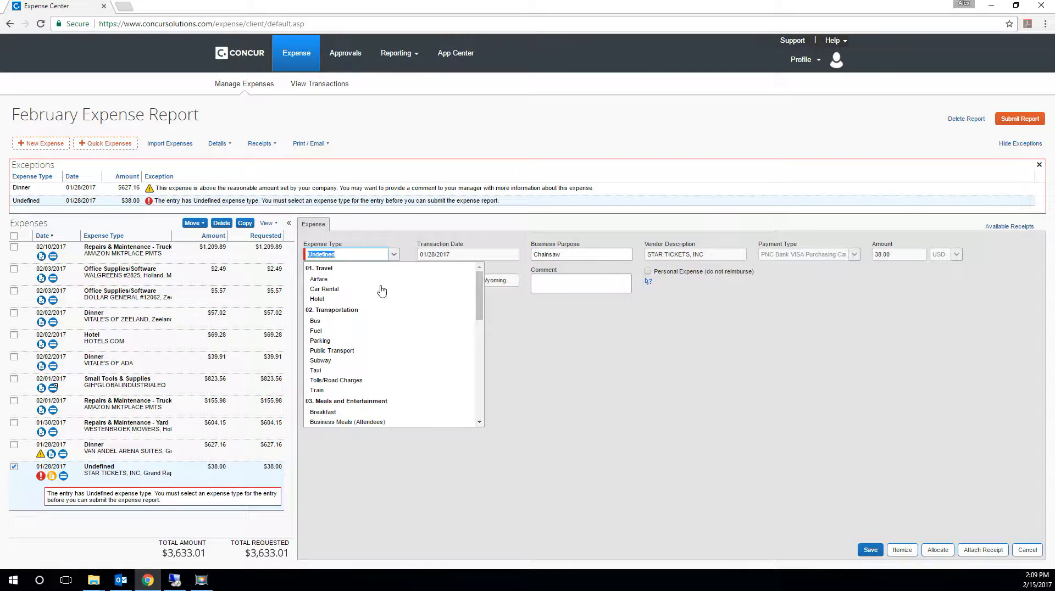
pyautogui.scroll(-1, 333, 395)
pyautogui.click(347, 399)
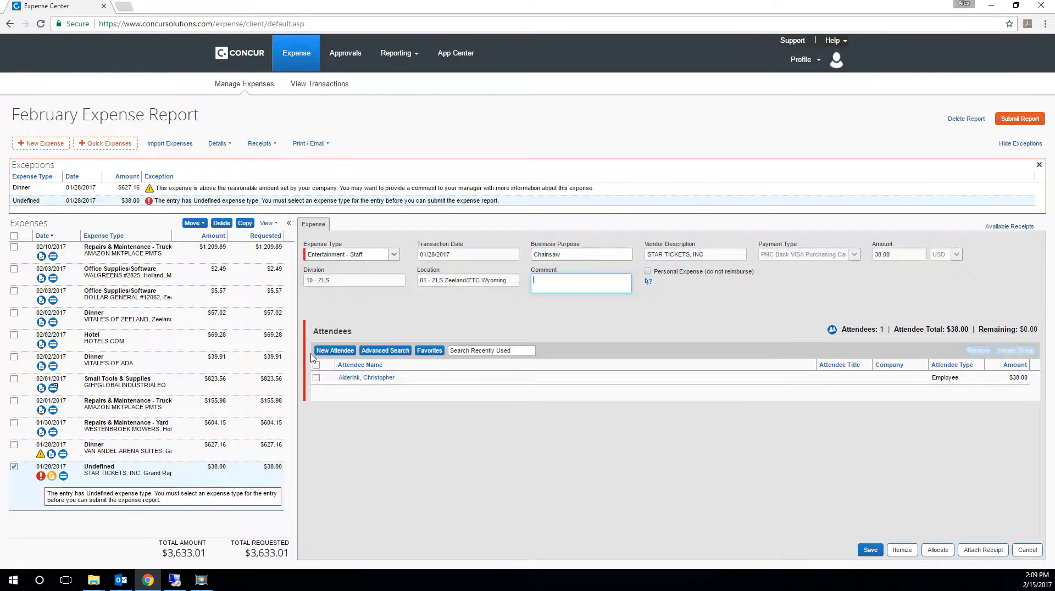
# - Add an Employee (Not using Concur) attendee by last and first name to the STAR TICKETS expense, using the matching existing record
pyautogui.click(328, 354)
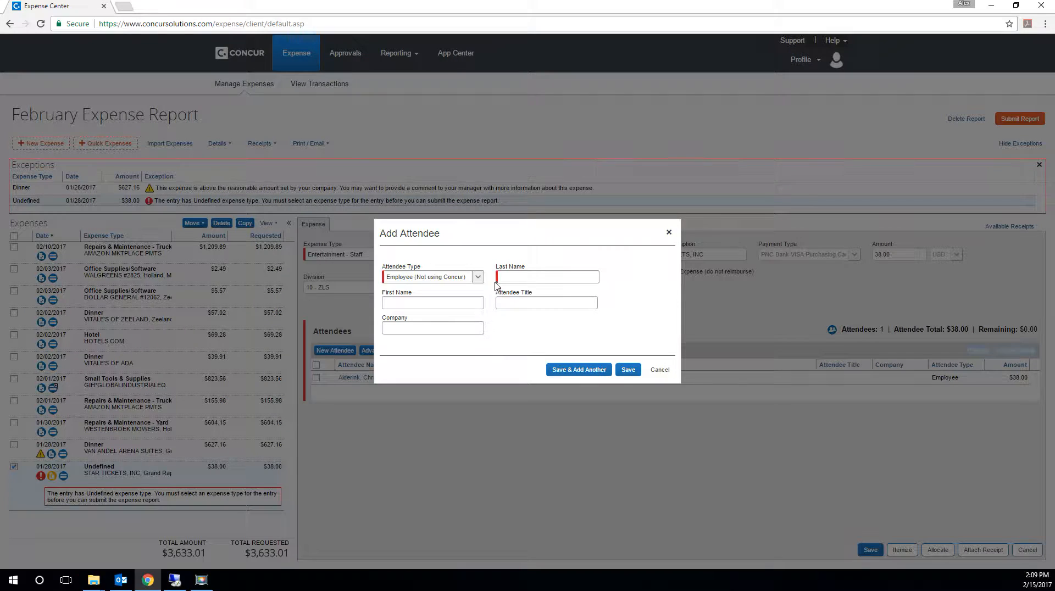
pyautogui.click(514, 278)
pyautogui.write('P')
pyautogui.press('Tab')
pyautogui.write('G')
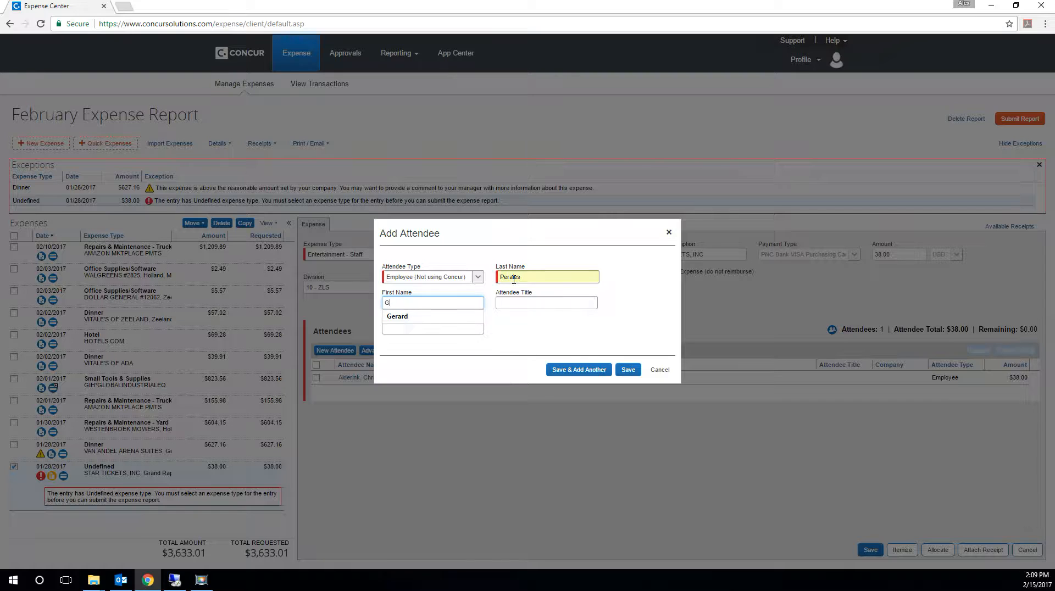
pyautogui.press('Tab')
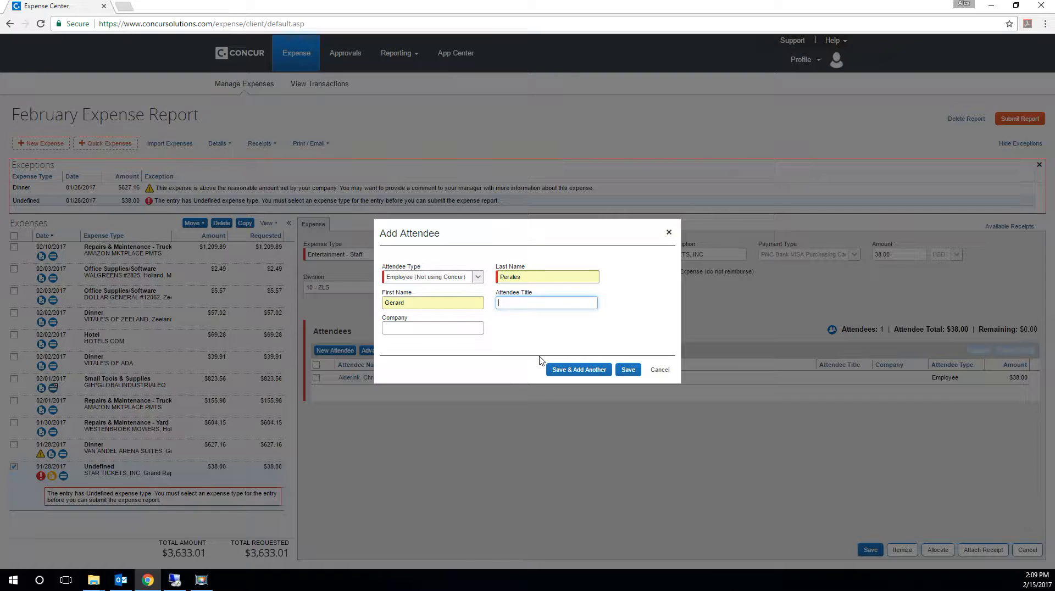
pyautogui.click(565, 370)
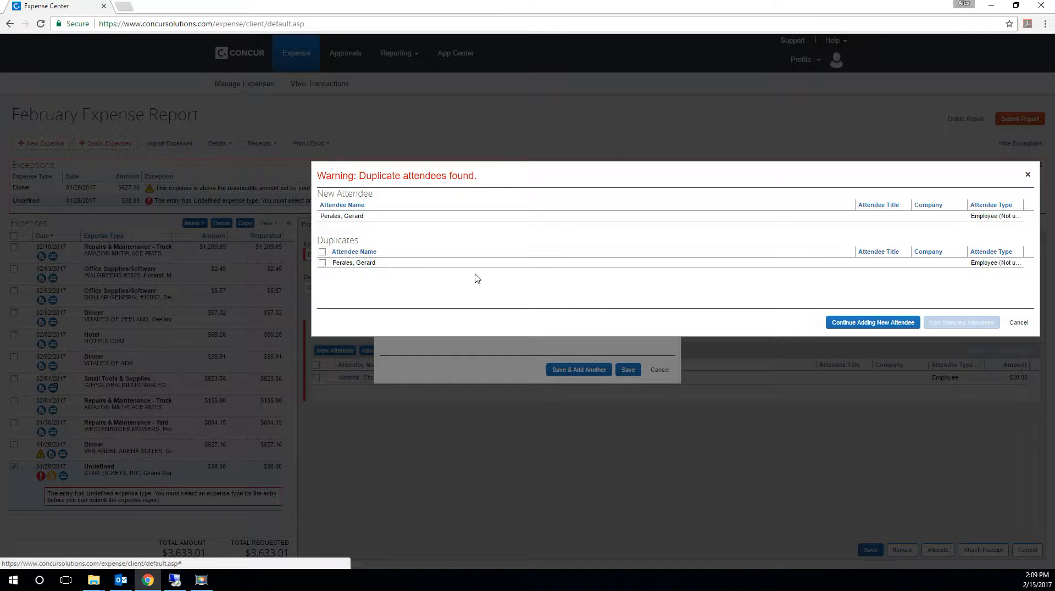
pyautogui.click(322, 263)
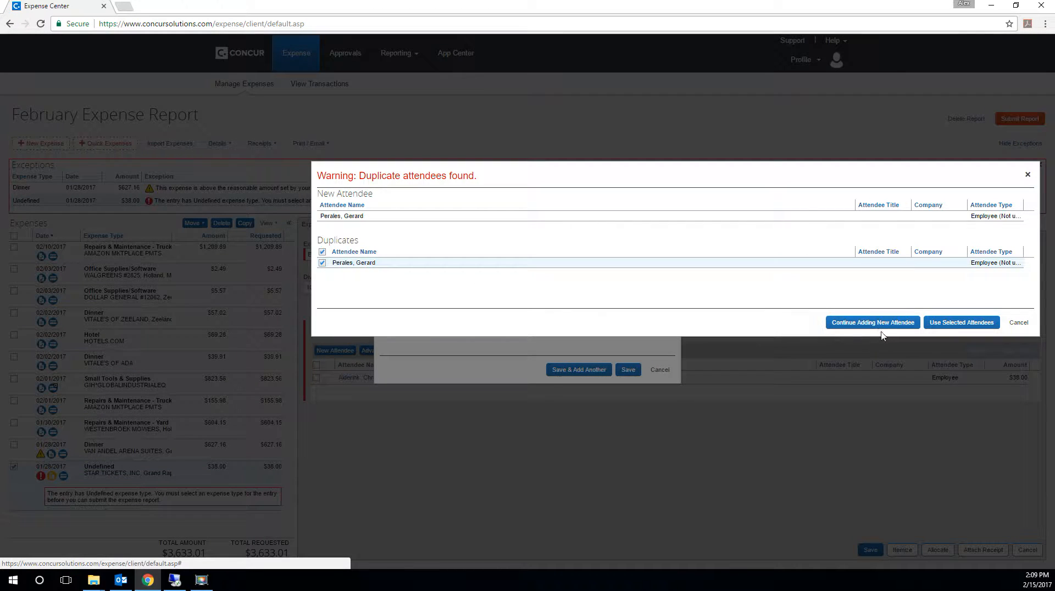
pyautogui.click(961, 324)
# - Add a second Employee (Not using Concur) attendee by name, using that person's existing record instead of creating a duplicate
pyautogui.click(514, 278)
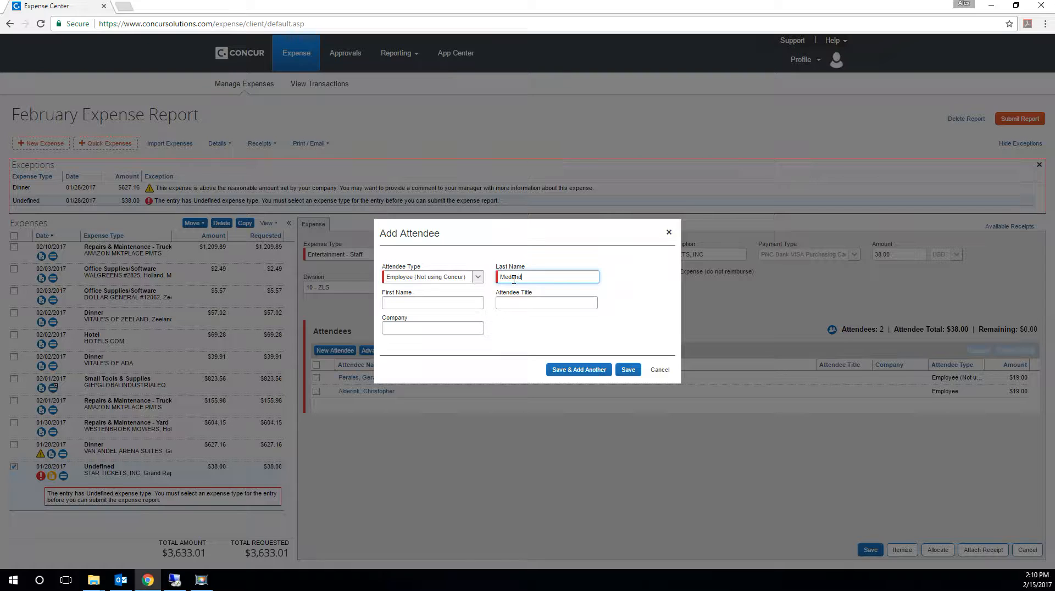
pyautogui.press('Tab')
pyautogui.write('Tim')
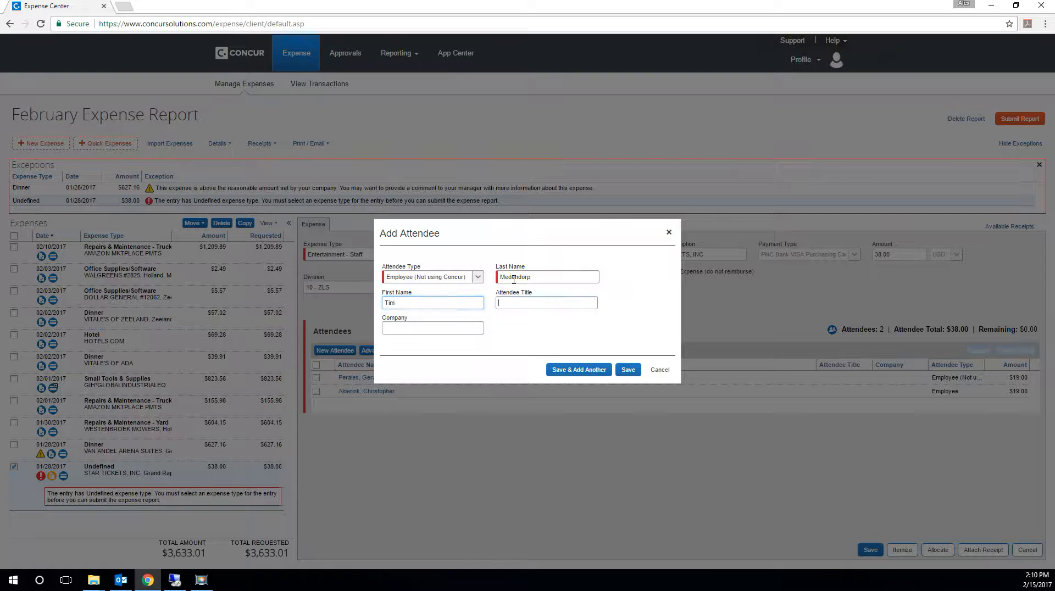
pyautogui.press('Tab')
pyautogui.click(628, 370)
pyautogui.click(323, 263)
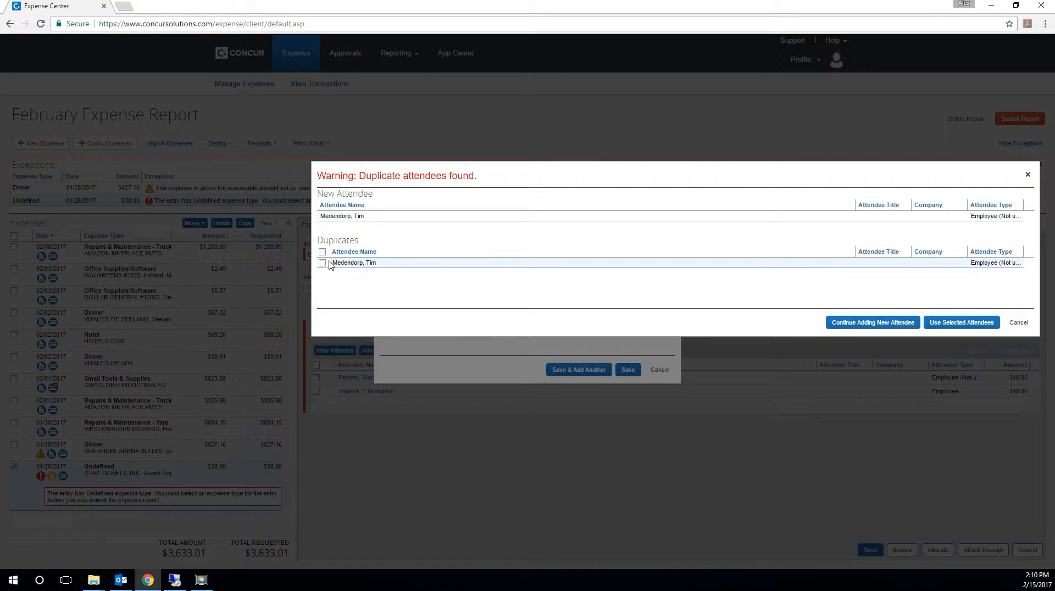
pyautogui.click(945, 326)
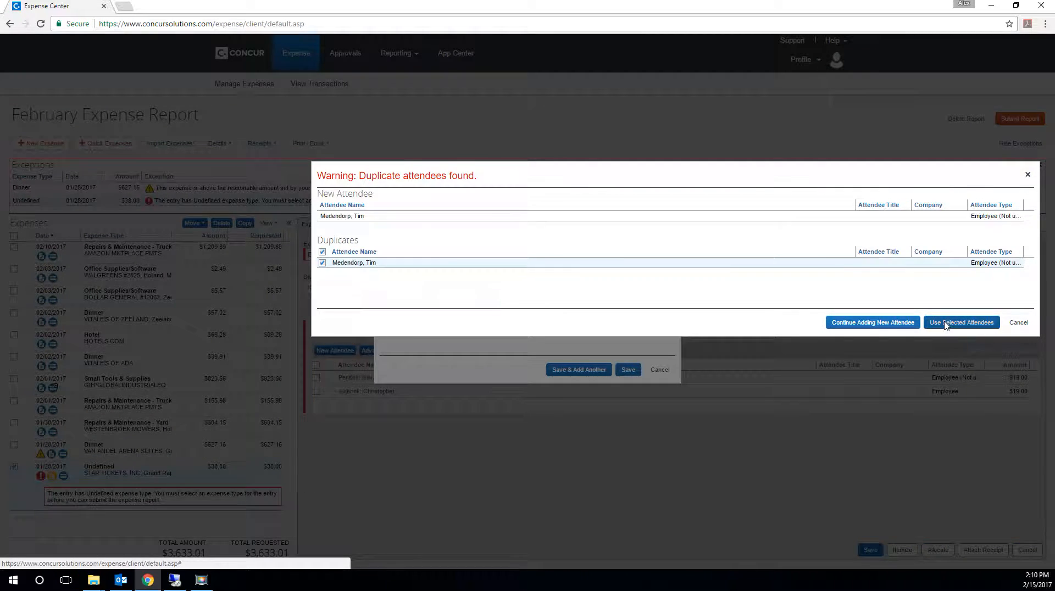
# - Remove the Employee-type attendee from the STAR TICKETS expense and save the expense
pyautogui.click(317, 406)
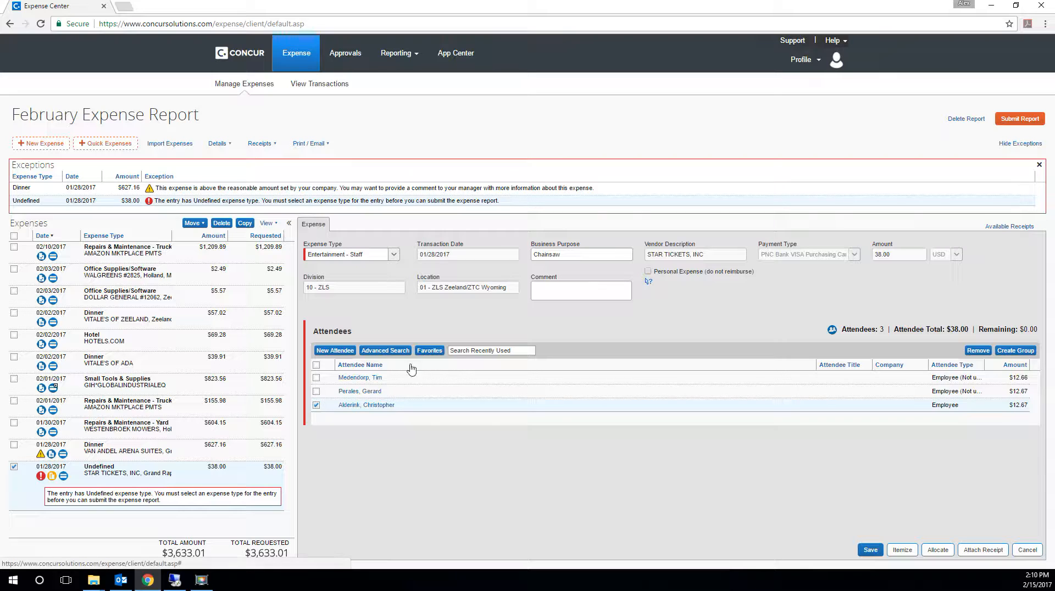
pyautogui.click(979, 350)
pyautogui.click(547, 333)
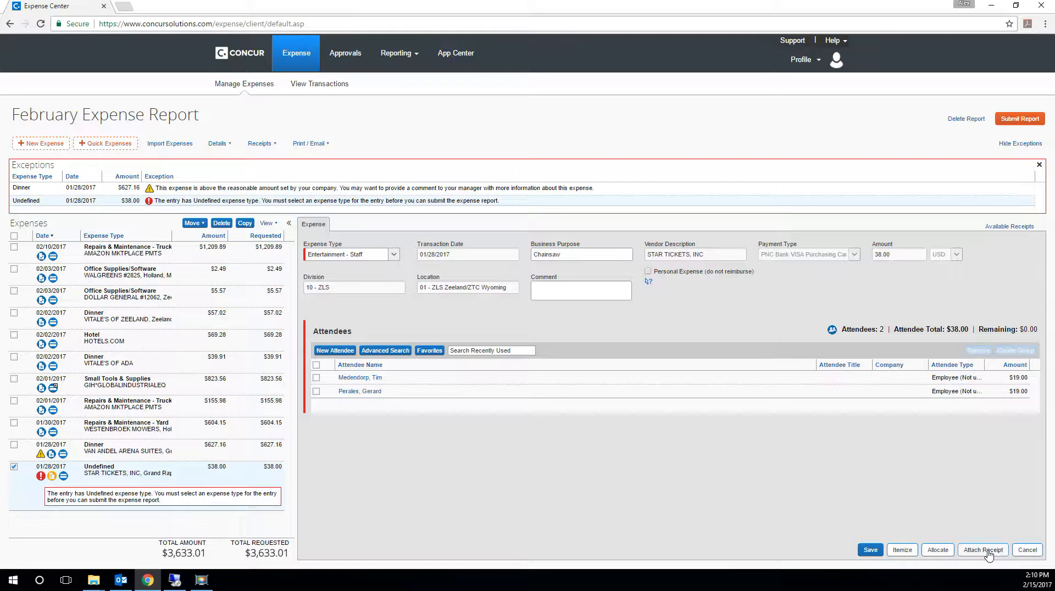
pyautogui.click(871, 550)
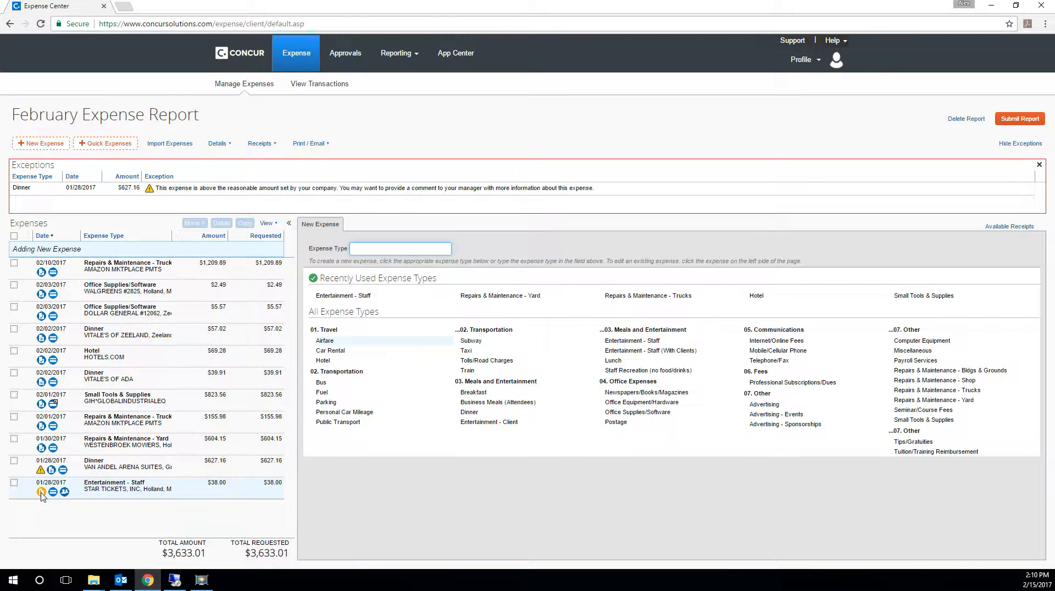
# - Create a Missing Receipt Affidavit for the 01/28/2017 STAR TICKETS, INC Entertainment - Staff expense
pyautogui.click(123, 492)
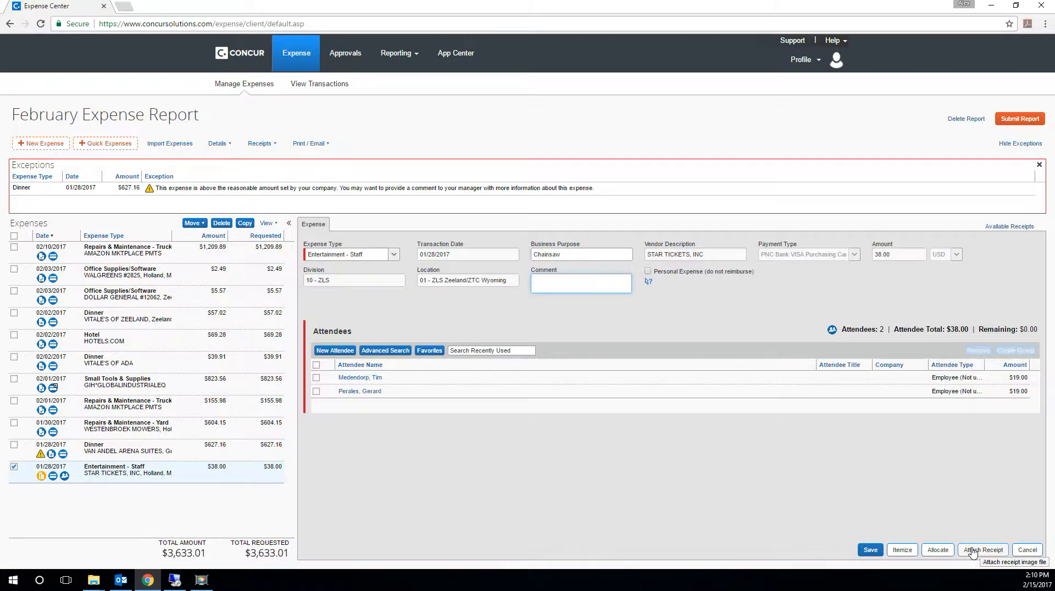
pyautogui.click(971, 551)
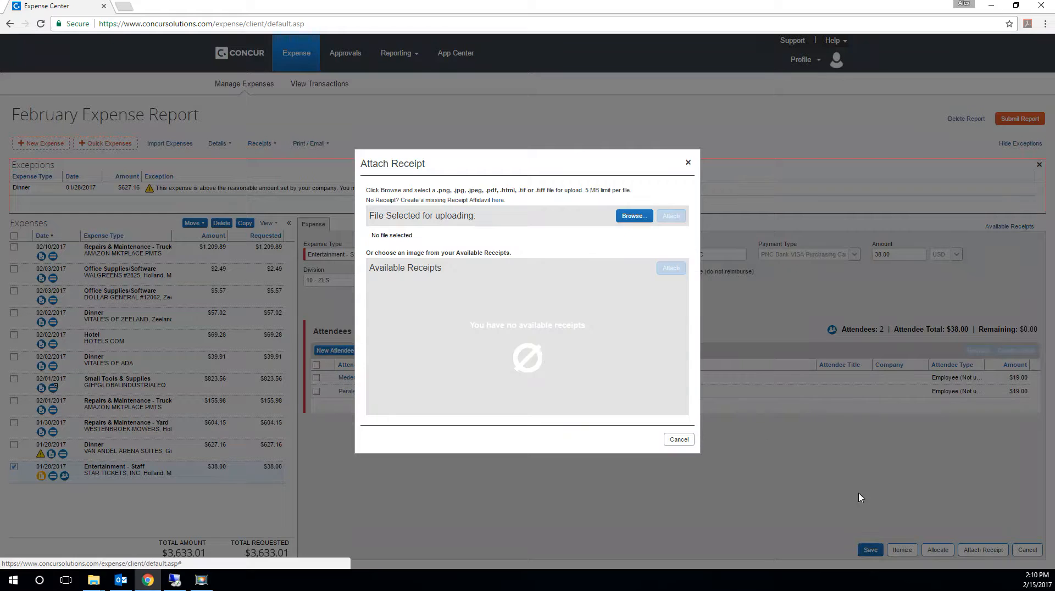
pyautogui.click(496, 199)
pyautogui.click(394, 303)
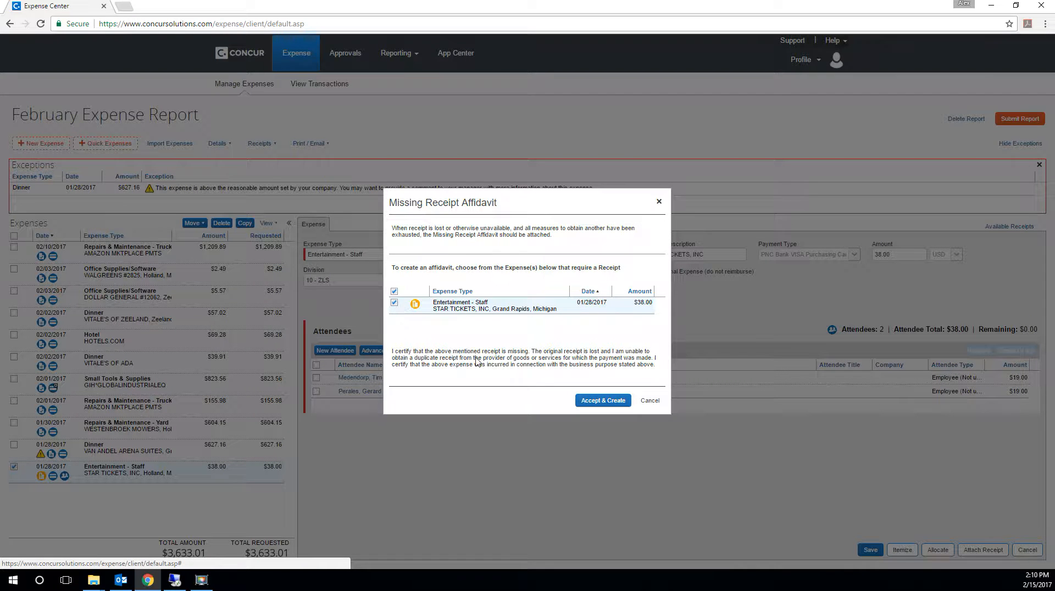
pyautogui.click(594, 402)
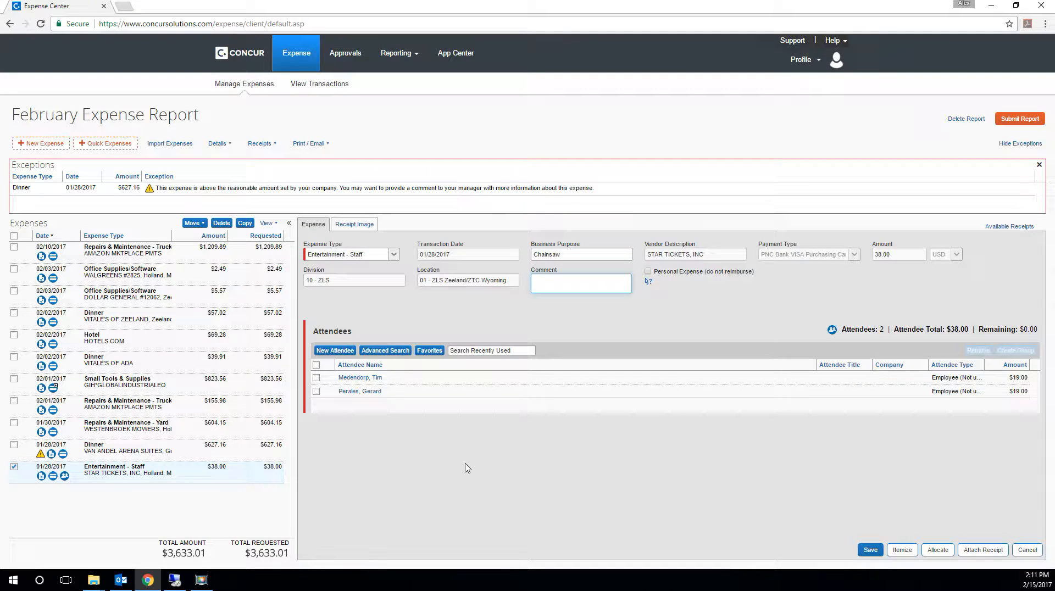
# - Change the 01/28/2017 VAN ANDEL ARENA SUITES expense type to Entertainment - Staff and save the expense
pyautogui.click(42, 457)
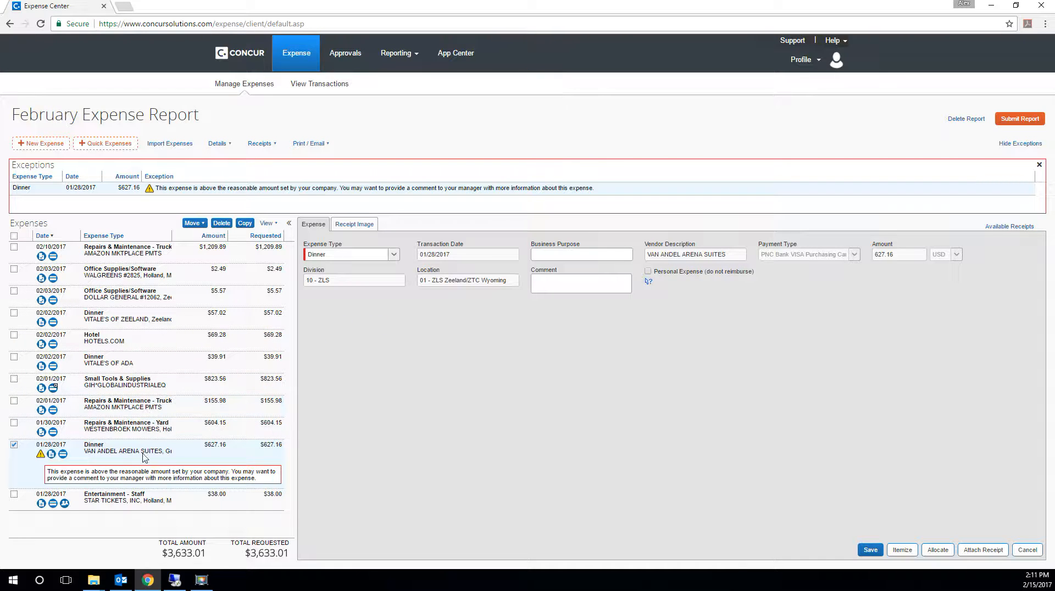
pyautogui.click(394, 255)
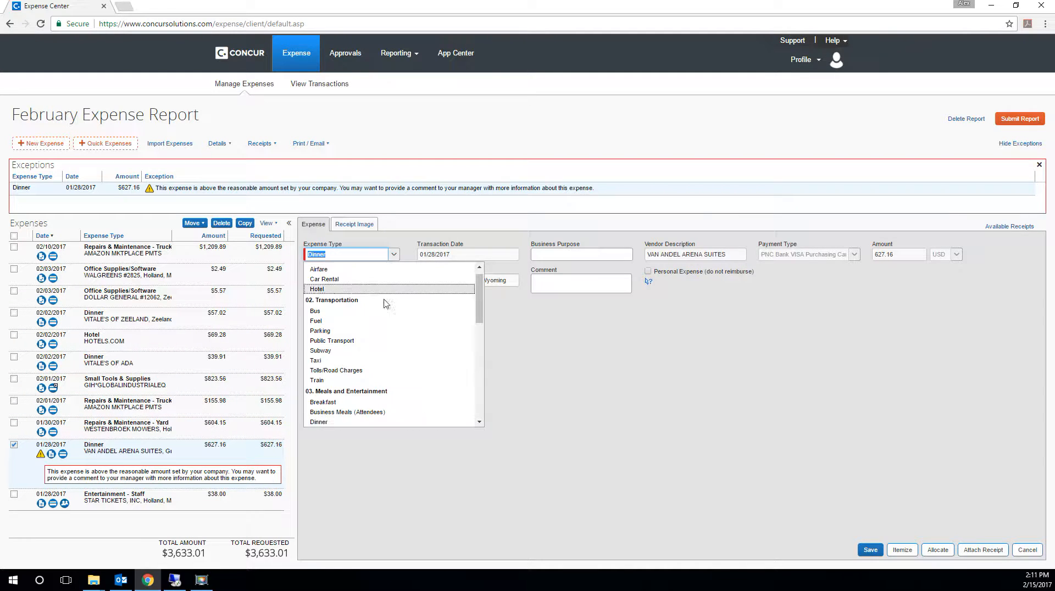
pyautogui.scroll(-1, 363, 379)
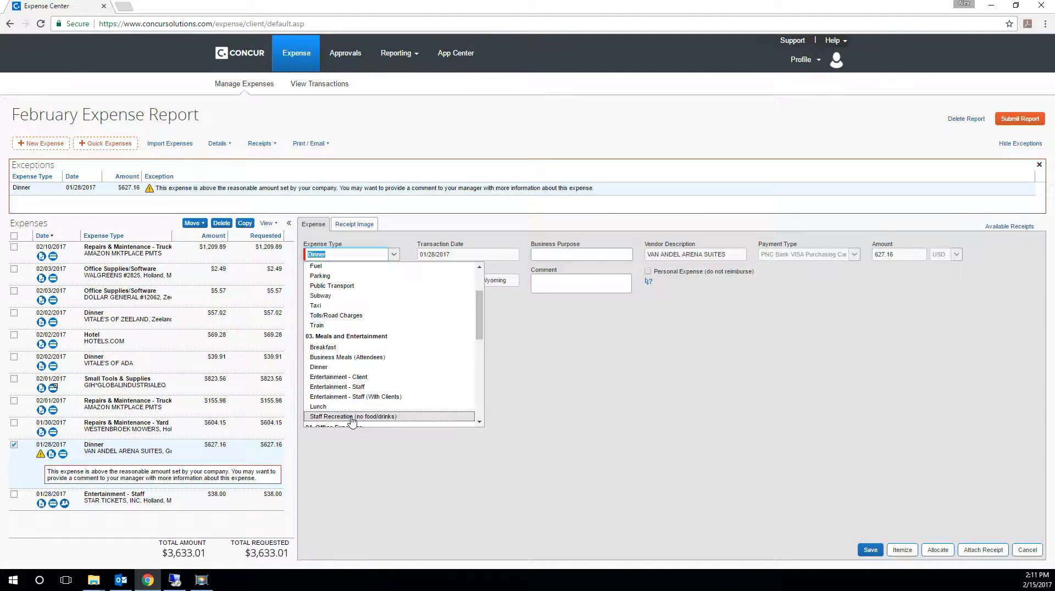
pyautogui.click(371, 390)
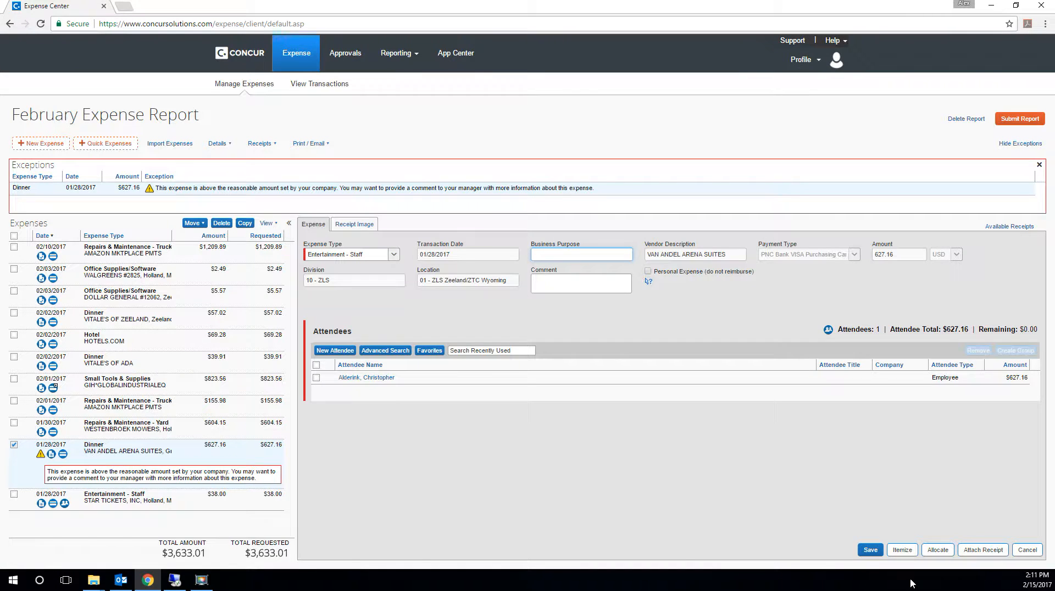
pyautogui.click(871, 550)
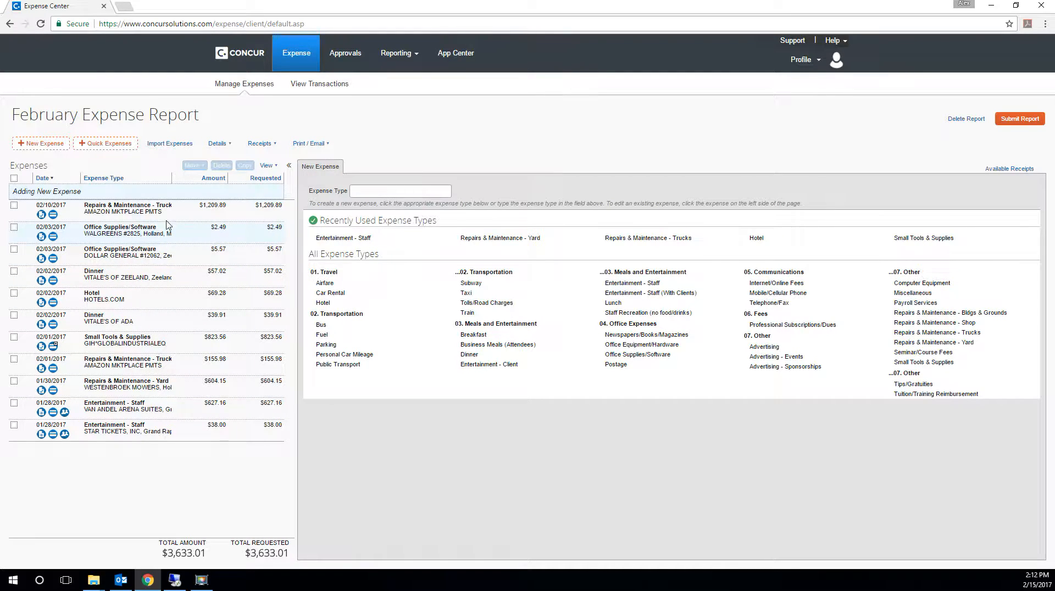
# - Open the submission confirmation for the February Expense Report and cancel it without submitting
pyautogui.click(1034, 124)
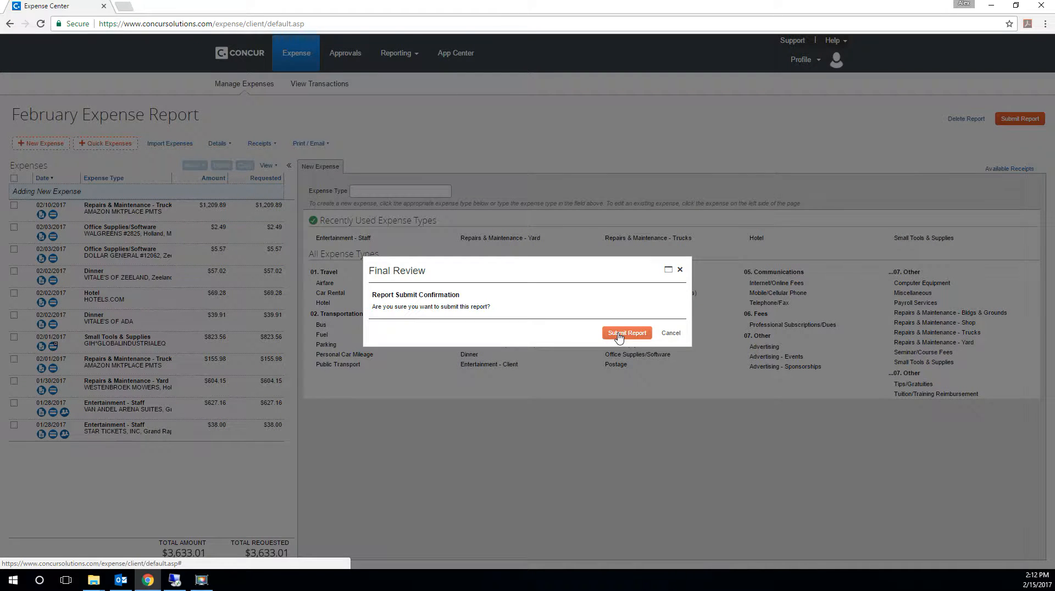
pyautogui.click(669, 333)
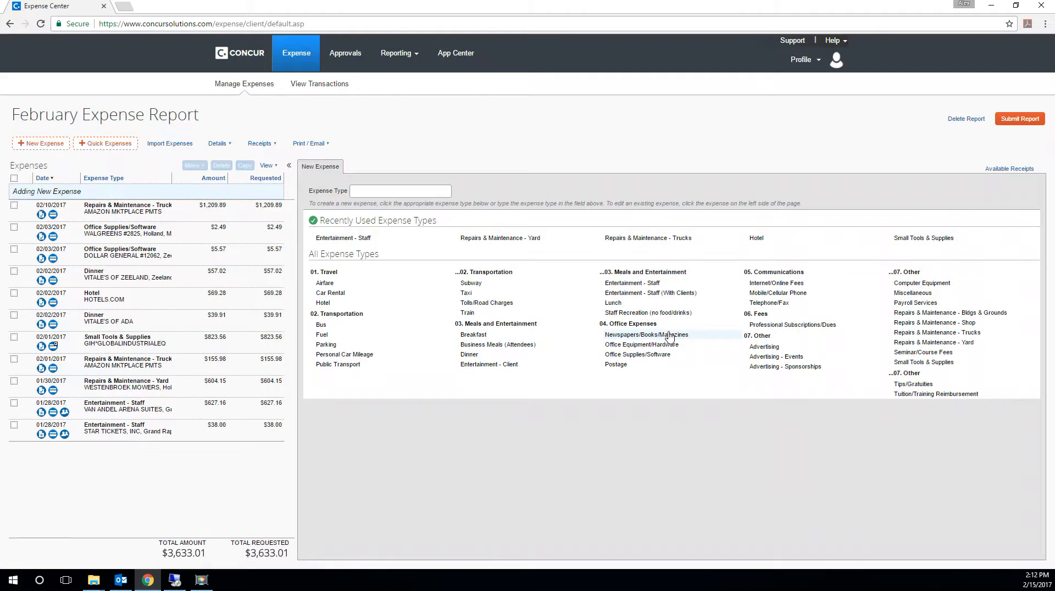
# - Start a new Personal Car Mileage expense in the February Expense Report
pyautogui.click(55, 145)
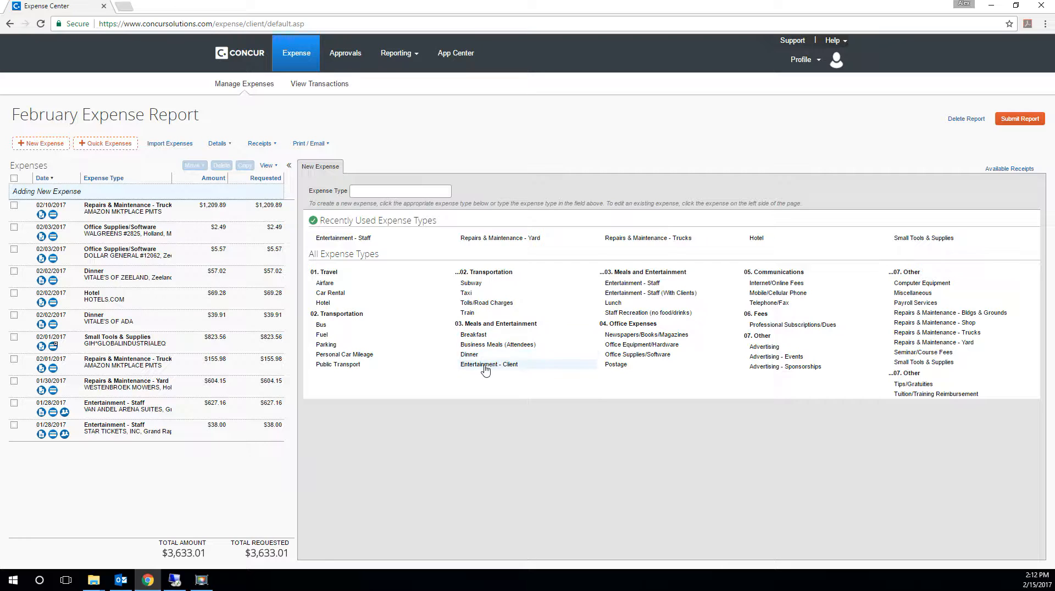
pyautogui.click(372, 355)
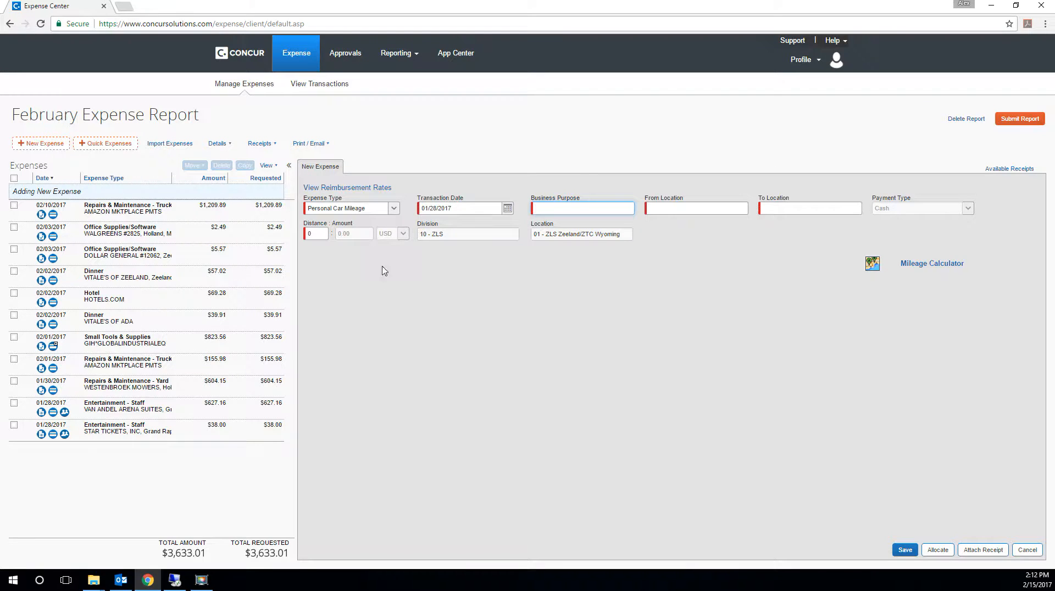
pyautogui.click(507, 208)
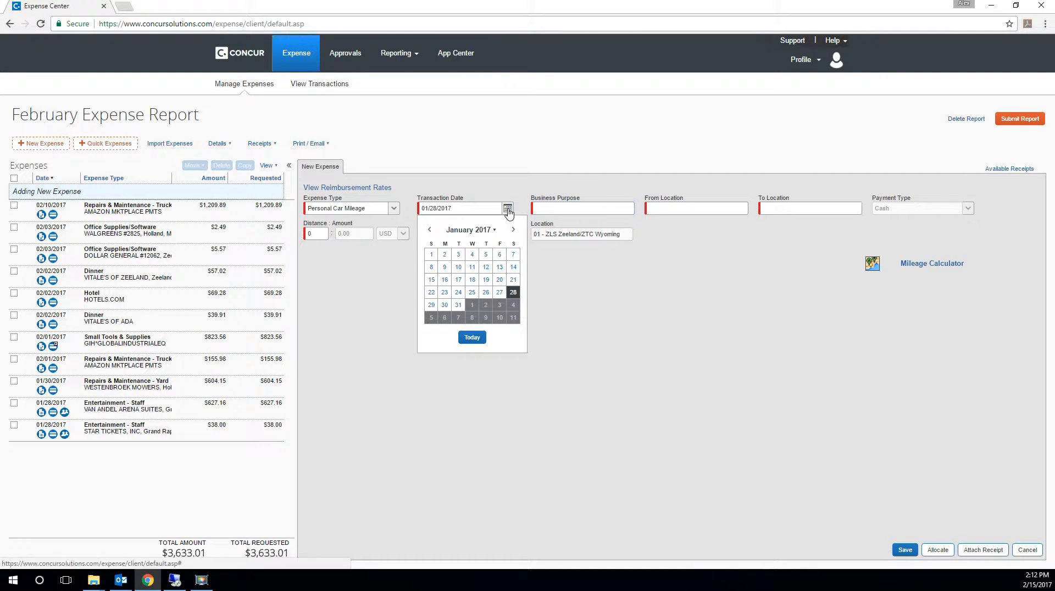
pyautogui.click(486, 311)
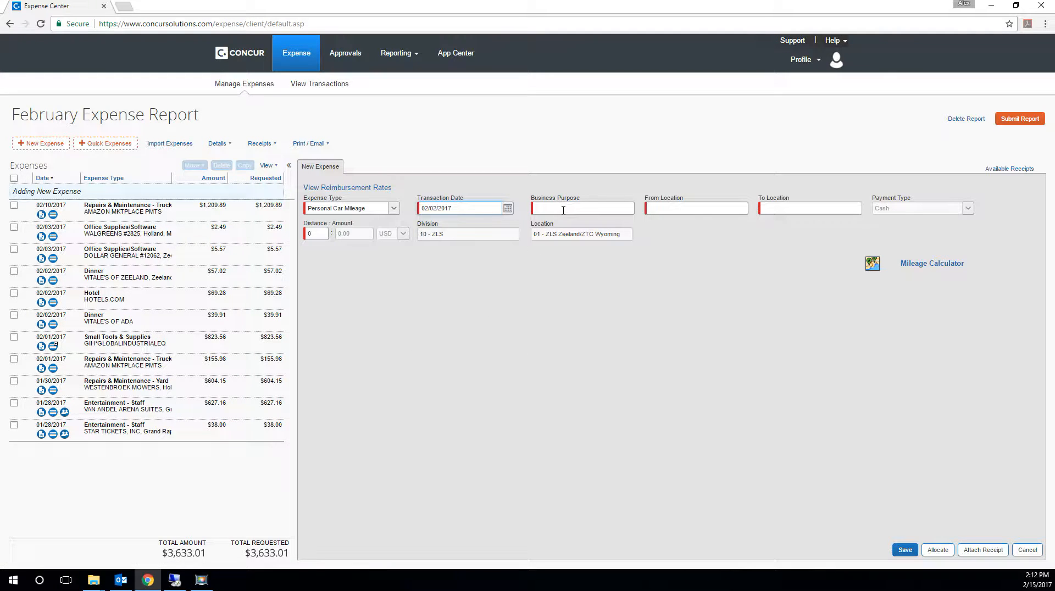
pyautogui.click(507, 208)
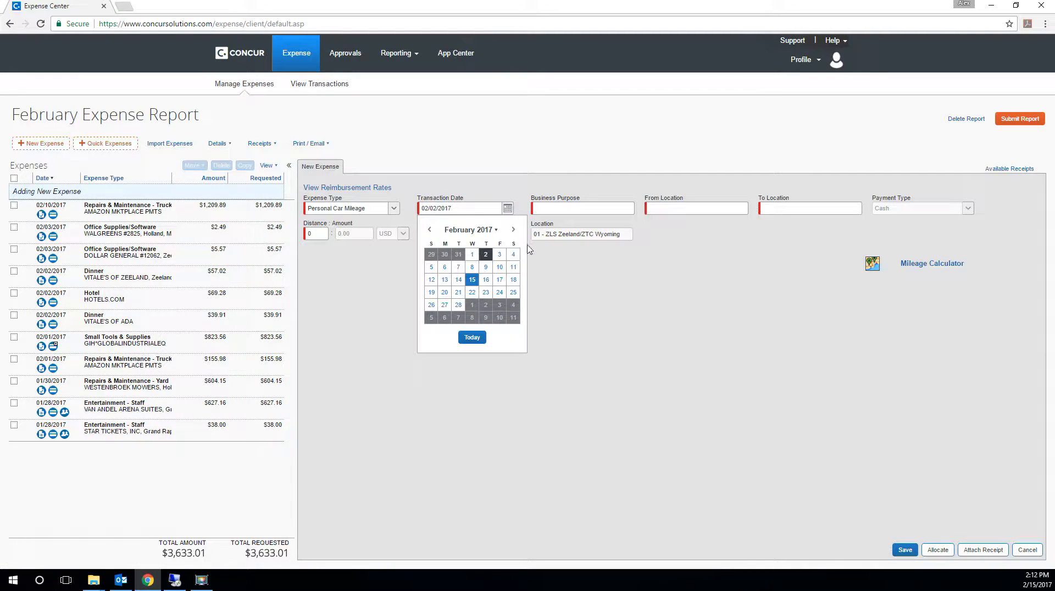
pyautogui.click(458, 305)
pyautogui.click(507, 209)
pyautogui.click(429, 229)
pyautogui.click(517, 294)
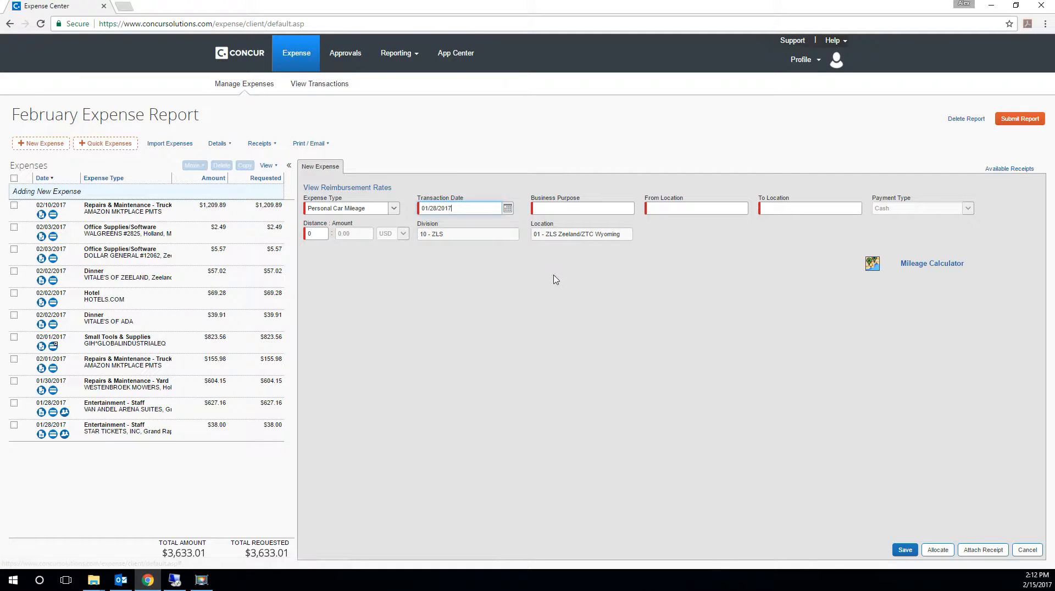
# - Set the mileage expense's business purpose to Griffins Game and enter Zeeland Lumber as waypoint A in the Mileage Calculator
pyautogui.click(600, 209)
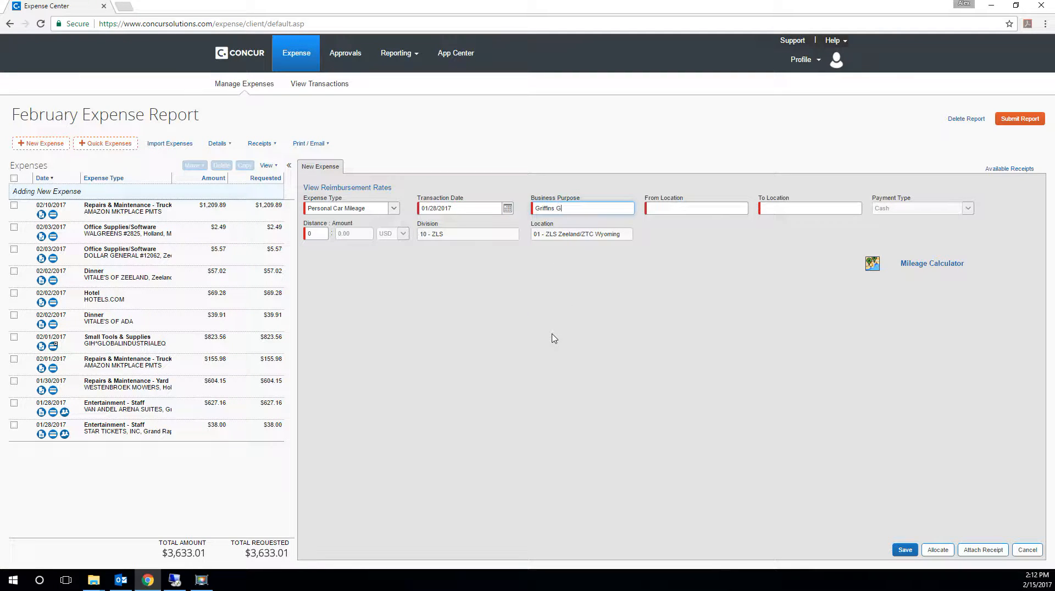
pyautogui.press('Tab')
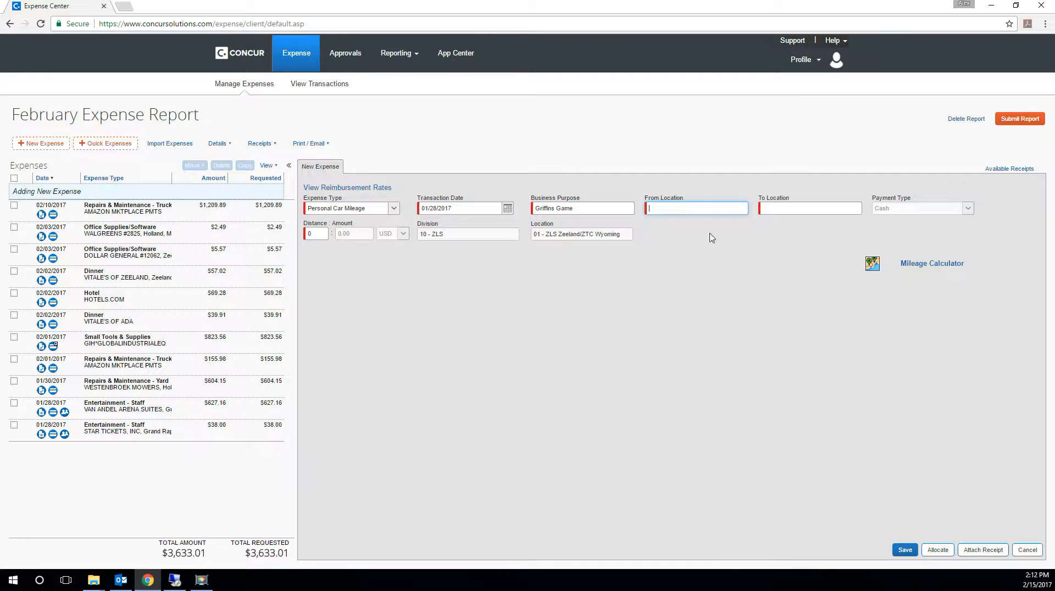
pyautogui.click(944, 266)
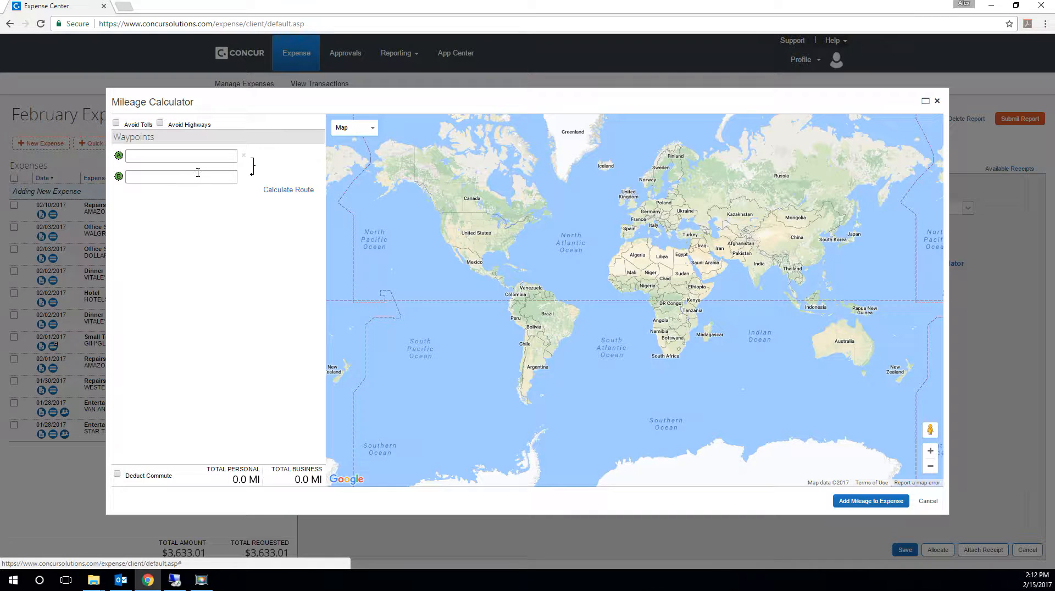
pyautogui.click(201, 160)
pyautogui.write('2')
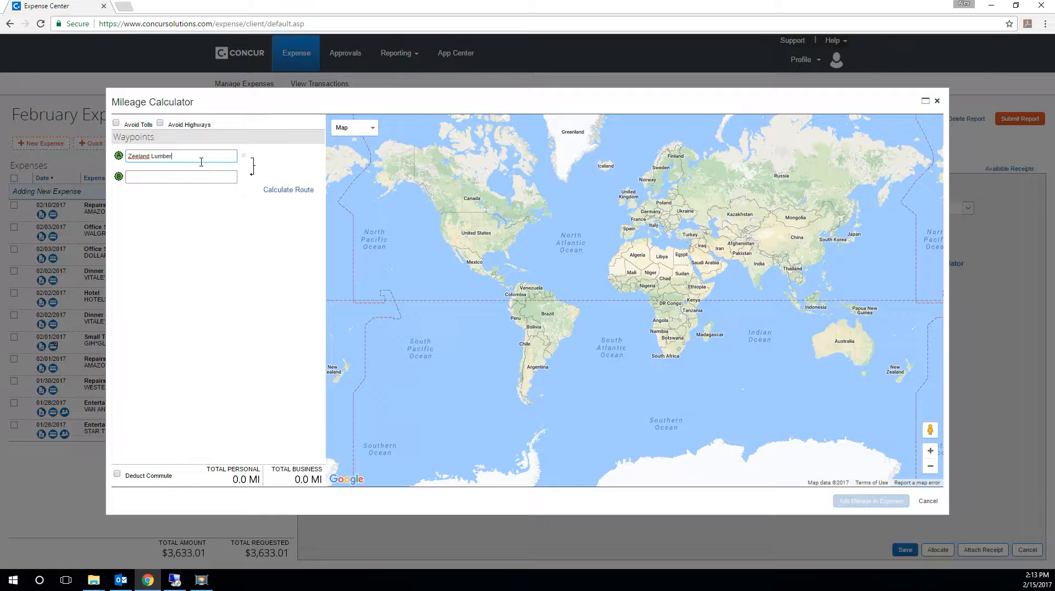
pyautogui.press('Return')
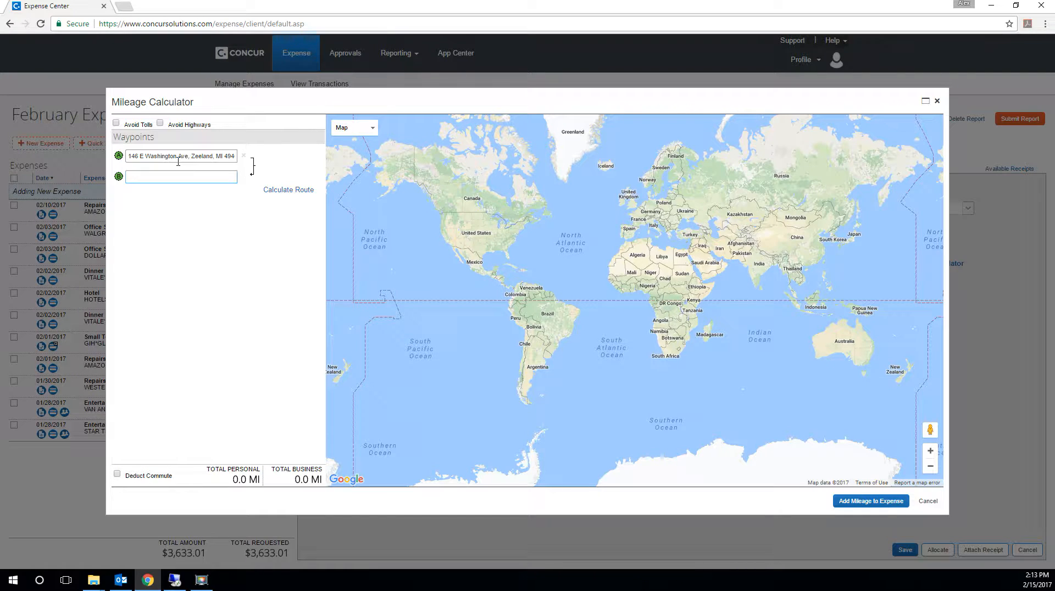
# - Enter Van Andel Arena as waypoint B, make the route a round trip, and save the Personal Car Mileage expense with the calculated mileage
pyautogui.write('Van Andel Arena')
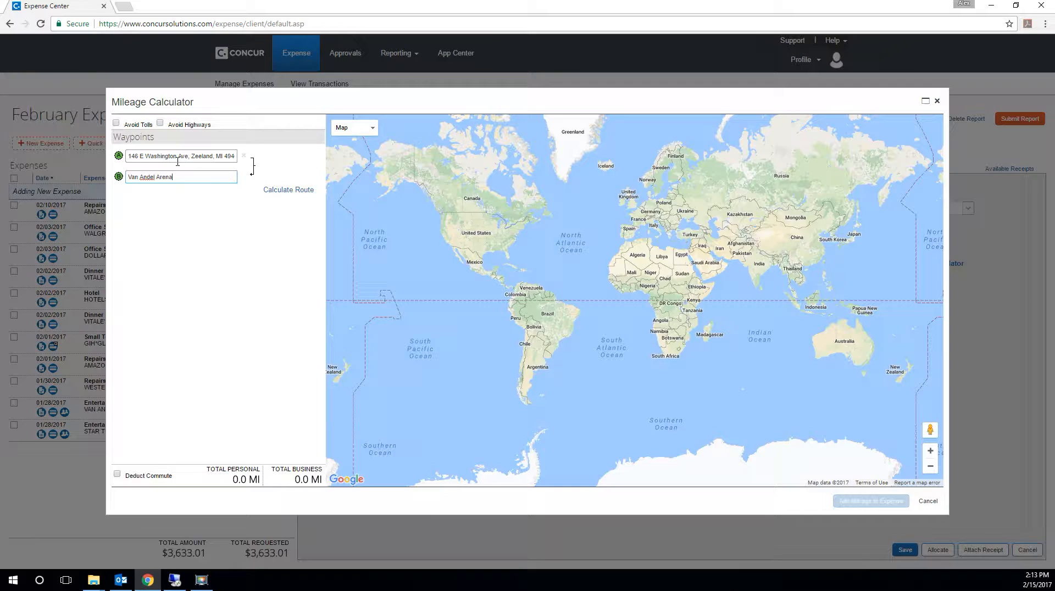
pyautogui.press('Return')
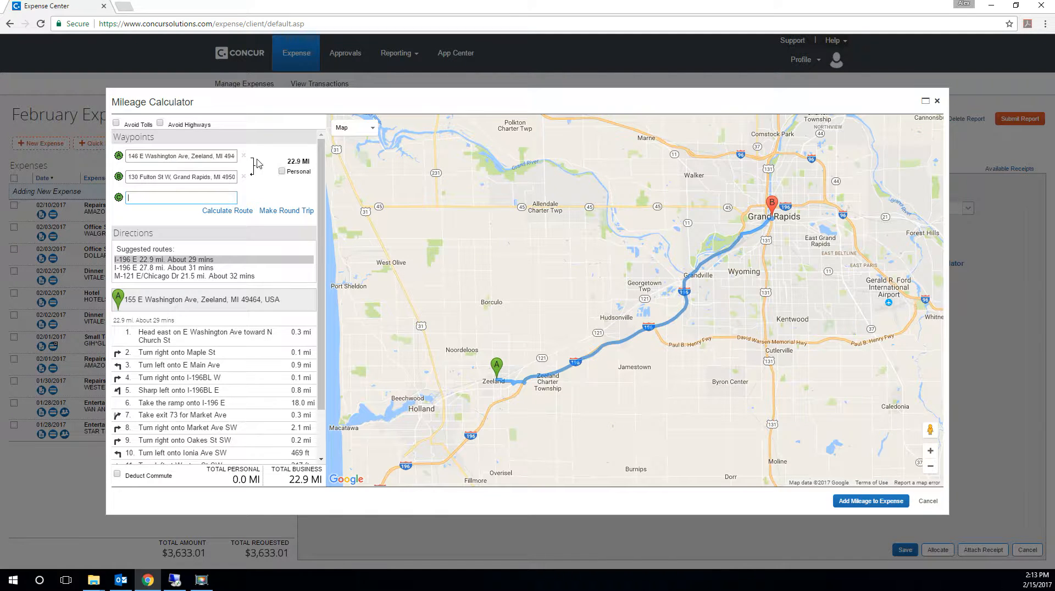
pyautogui.click(287, 211)
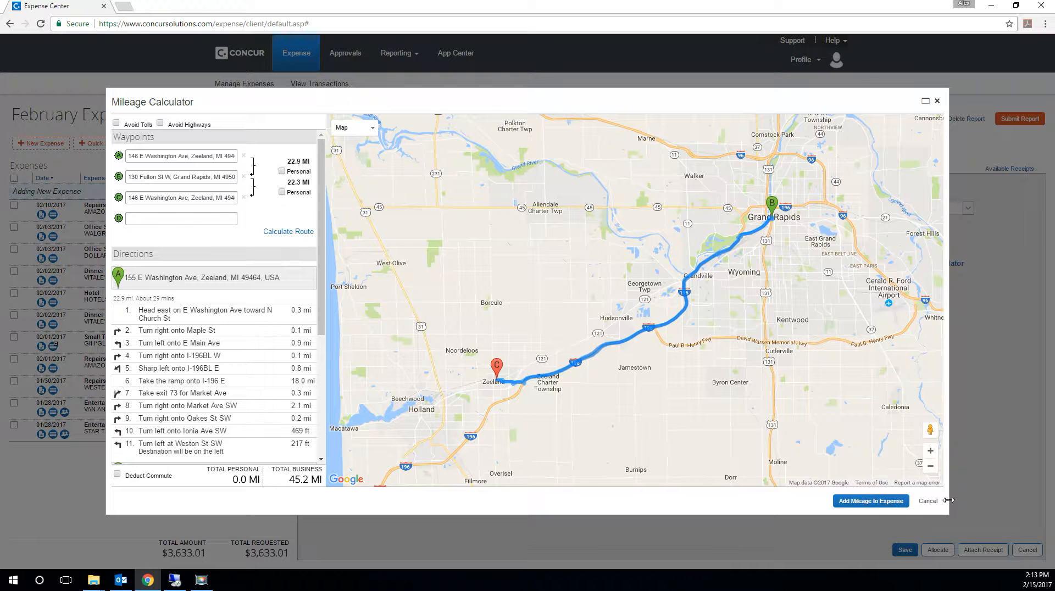
pyautogui.click(876, 502)
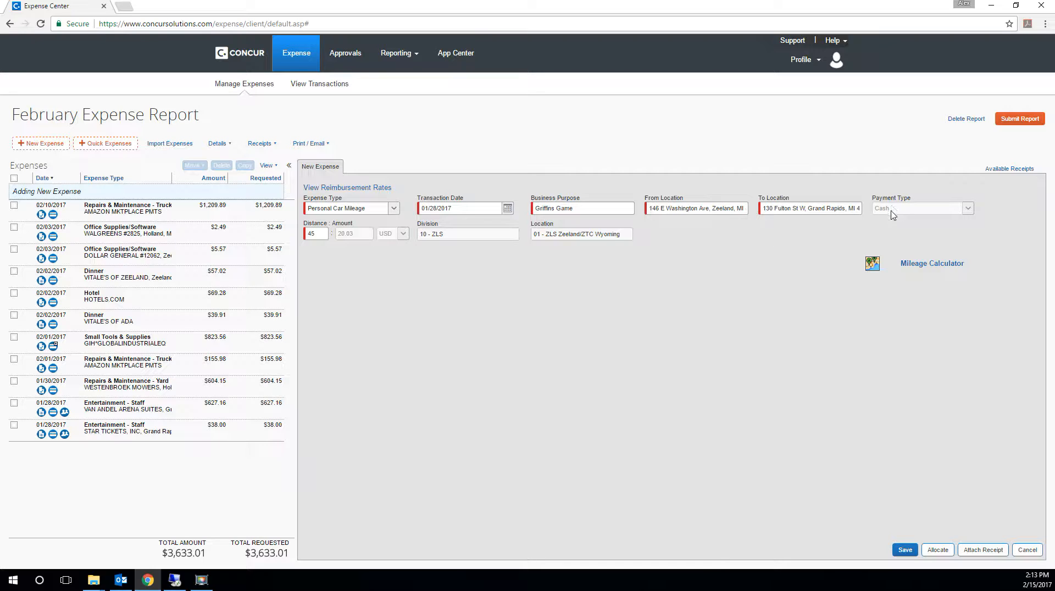
pyautogui.click(906, 550)
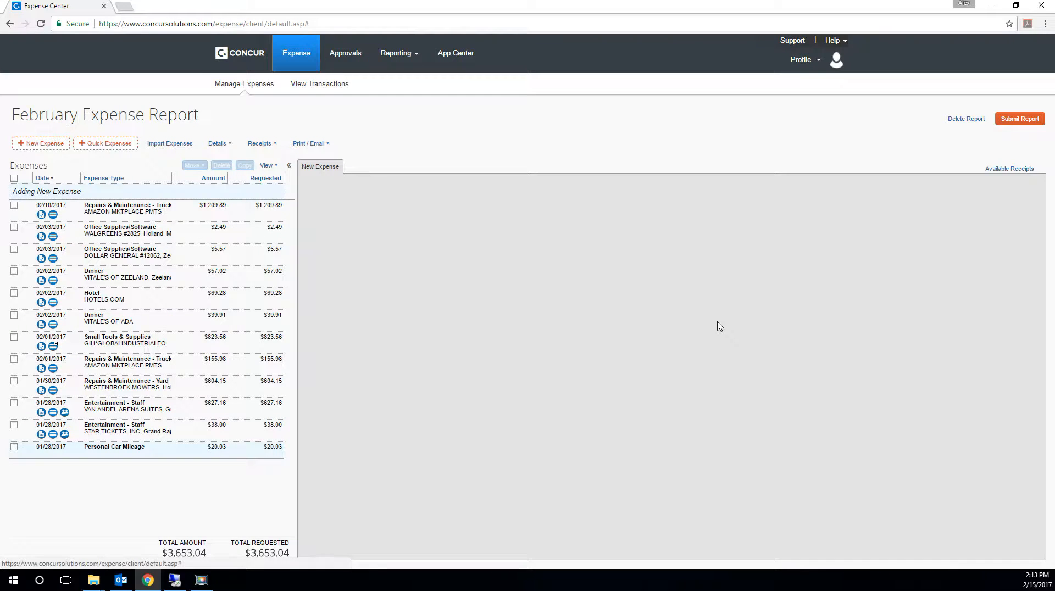
# - Review the STAR TICKETS and Personal Car Mileage expenses, look through the available expense types, and save the mileage expense again
pyautogui.click(112, 430)
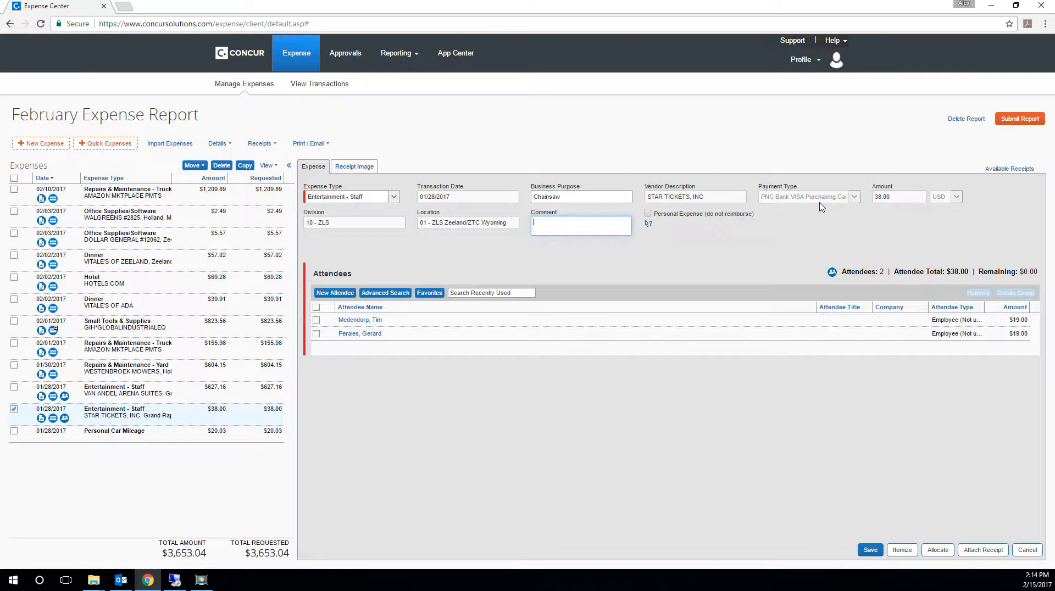
pyautogui.click(135, 431)
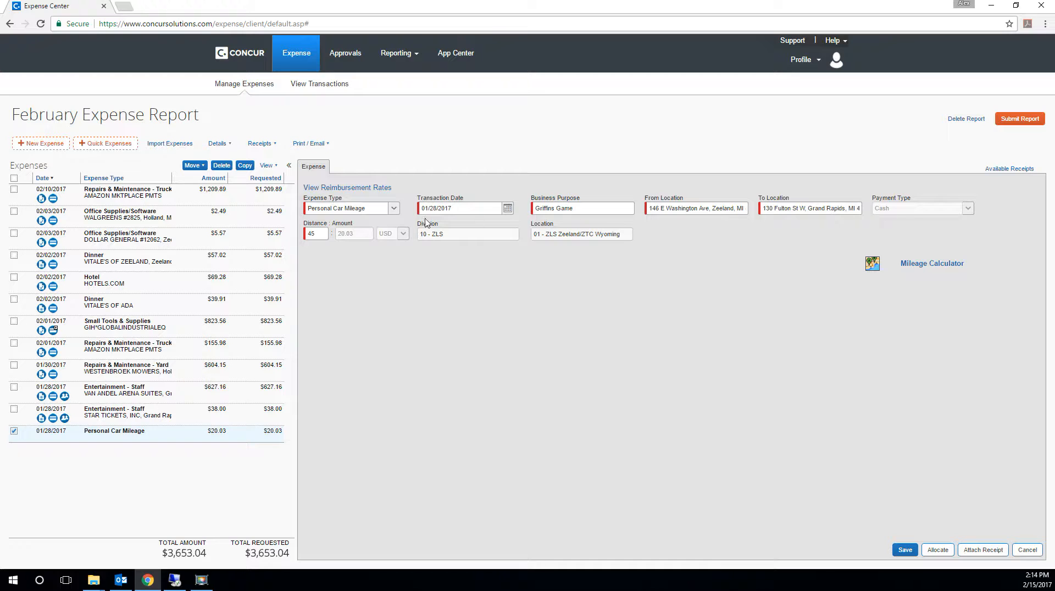
pyautogui.click(394, 208)
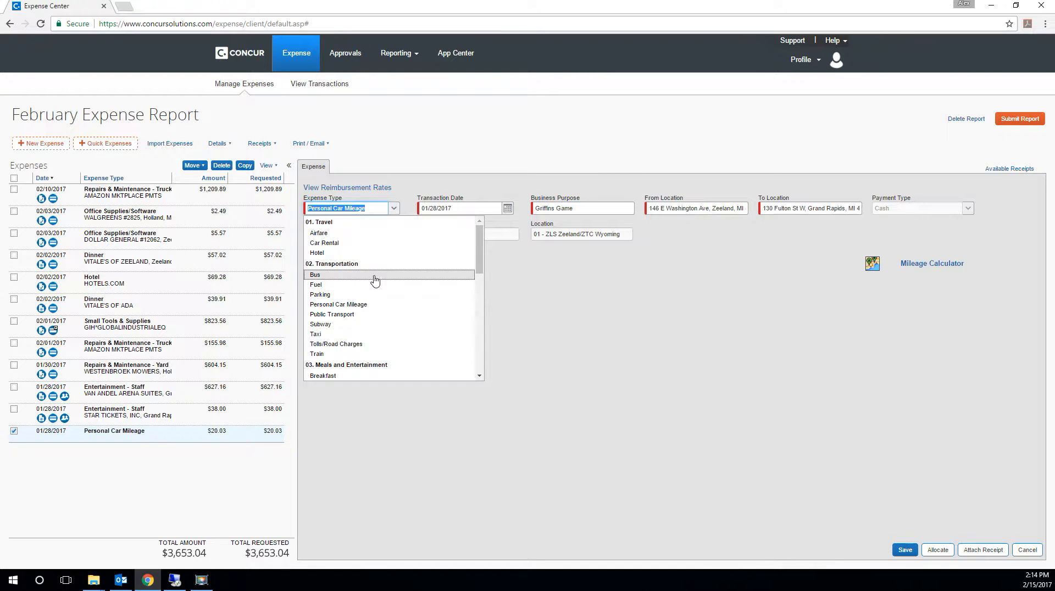
pyautogui.scroll(-7, 379, 297)
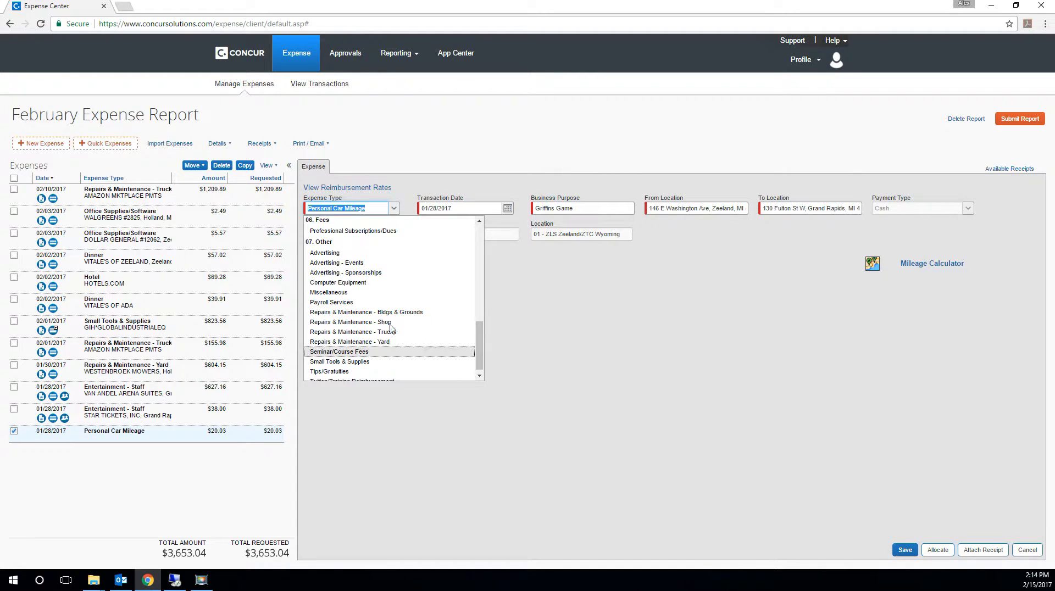
pyautogui.click(537, 325)
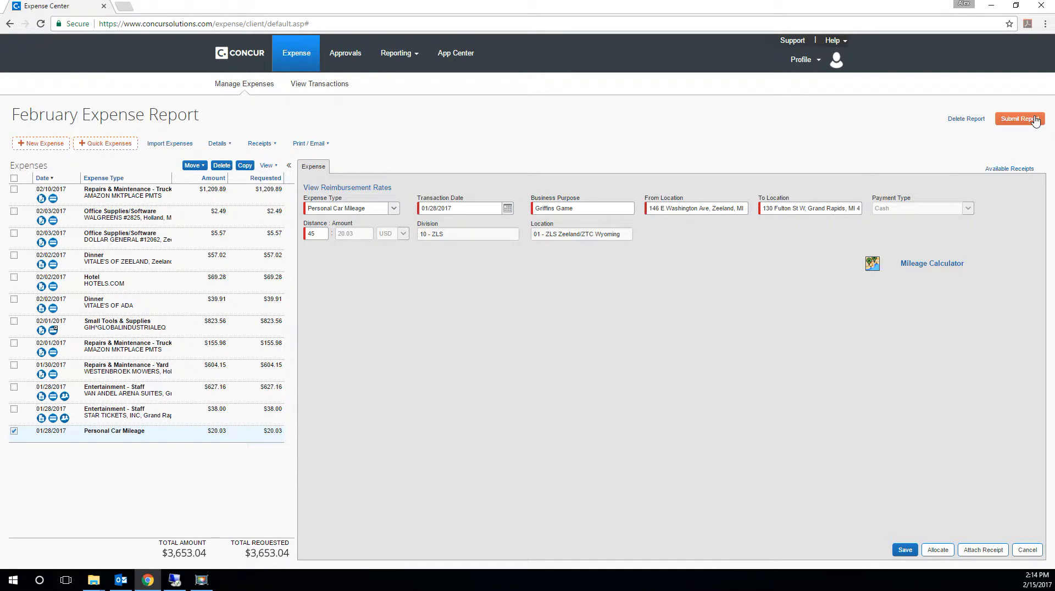
pyautogui.click(905, 550)
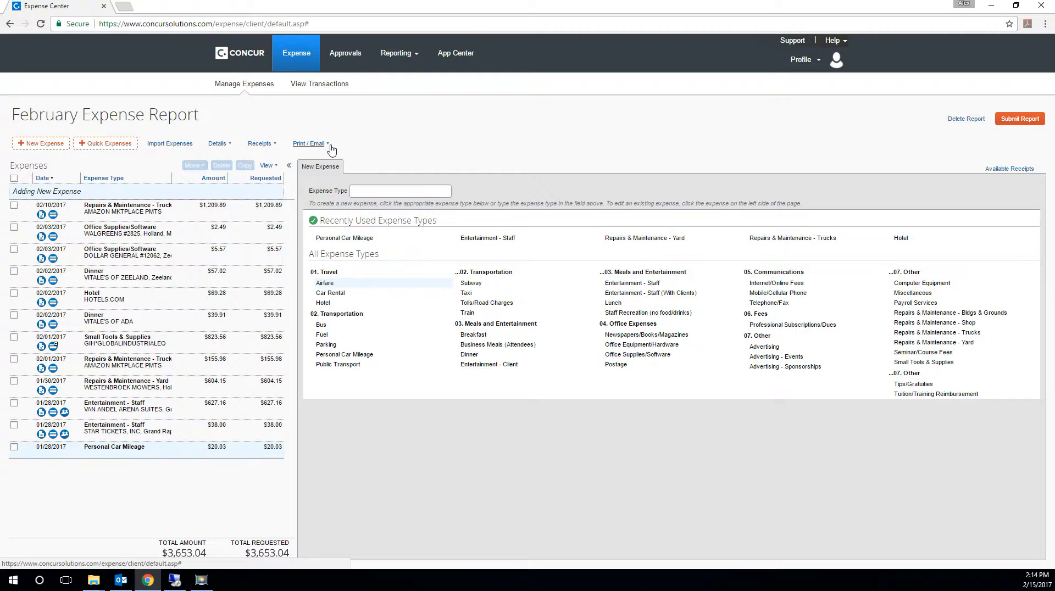
# - Open the printable Receipt Report for the February Expense Report, examine its summary and the expenses requiring receipts, and close it
pyautogui.click(324, 144)
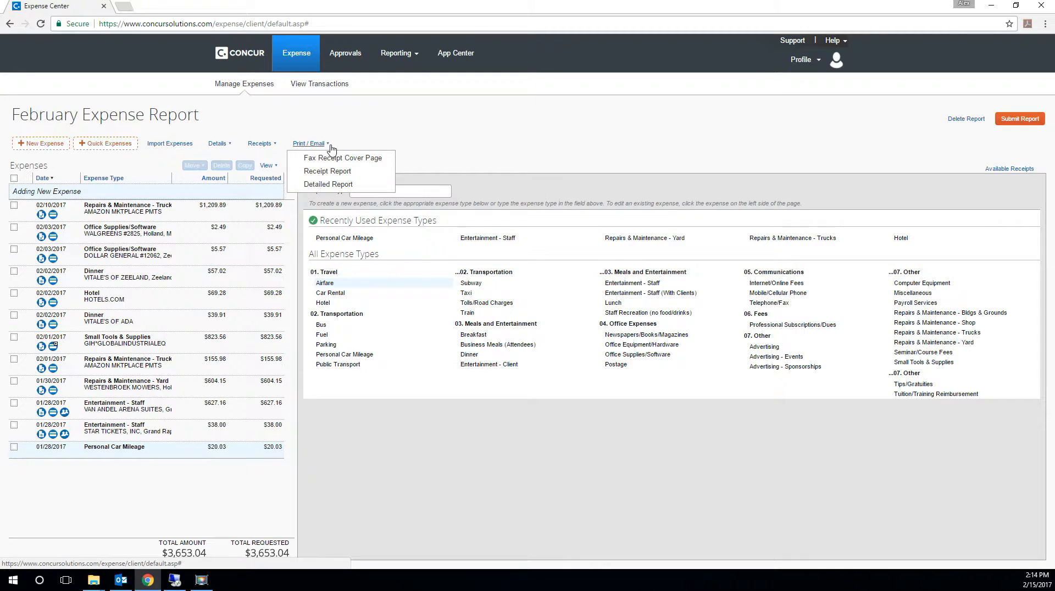
pyautogui.click(349, 184)
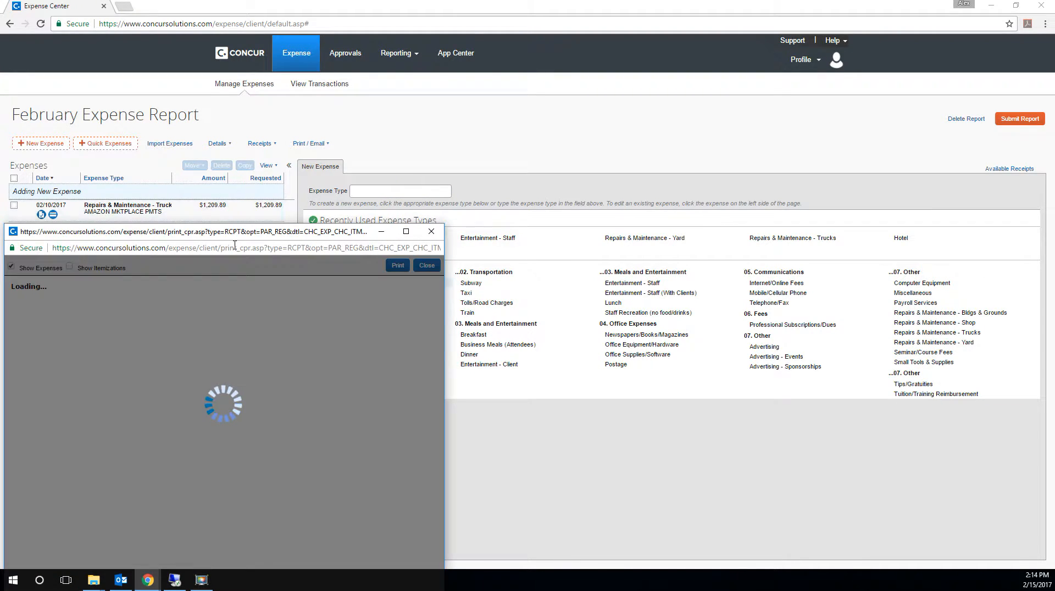
pyautogui.moveTo(242, 232); pyautogui.dragTo(450, 1)
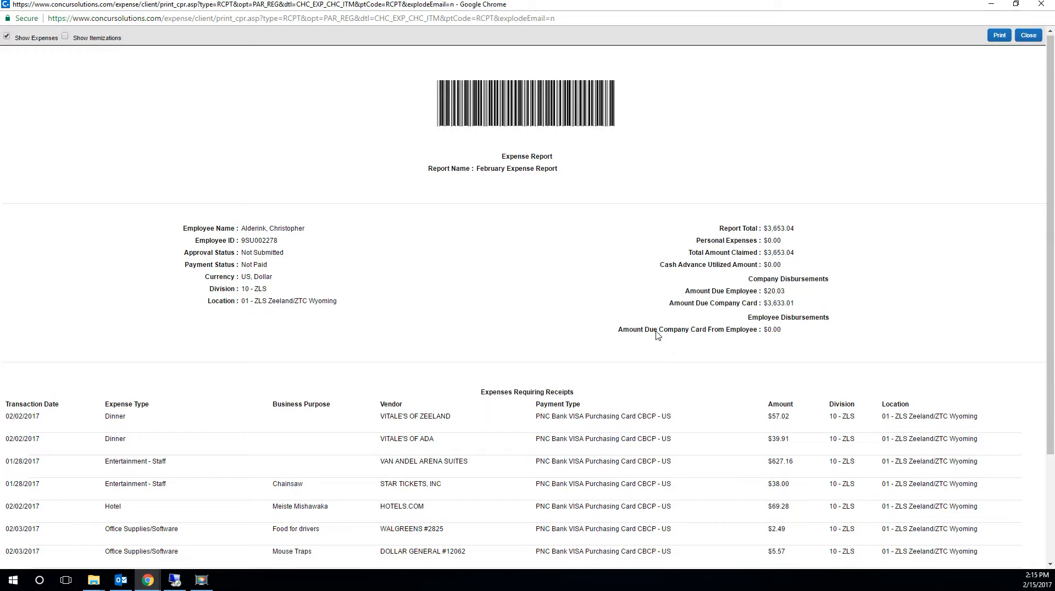
pyautogui.scroll(-3, 662, 351)
pyautogui.scroll(3, 662, 355)
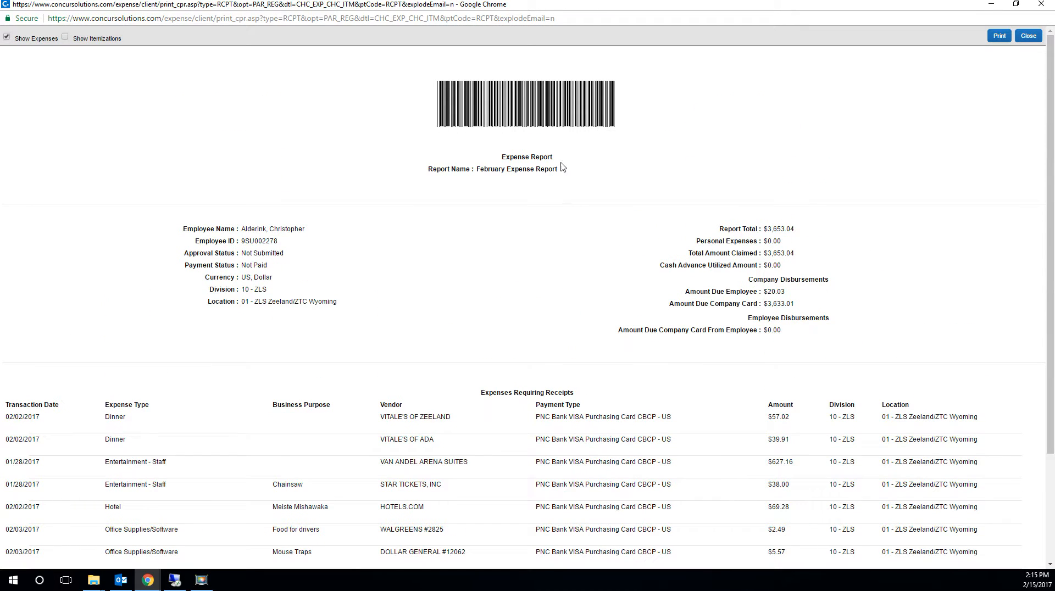
pyautogui.scroll(-1, 607, 521)
pyautogui.scroll(-2, 607, 521)
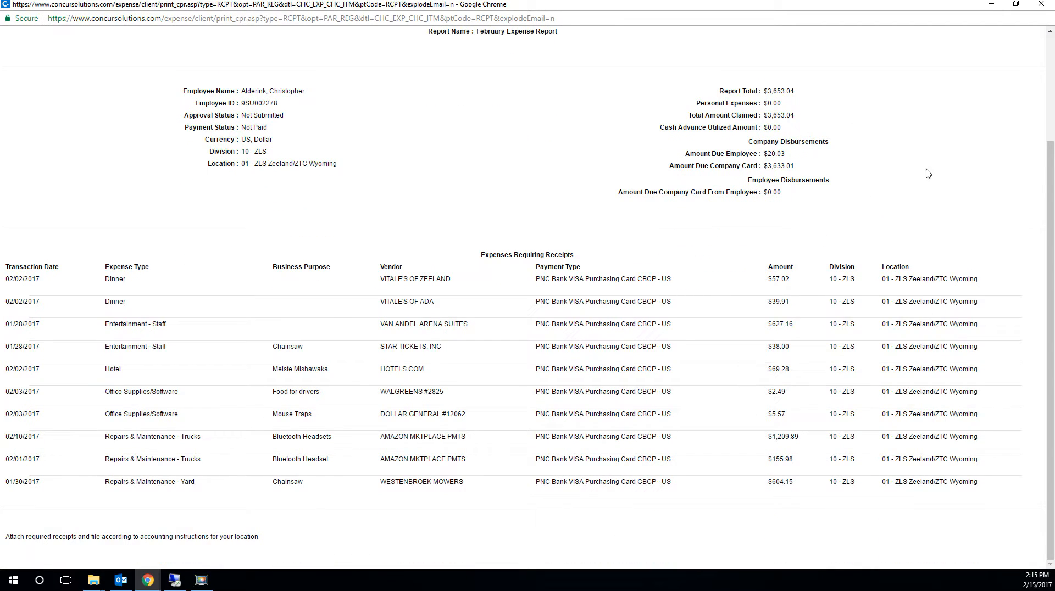
pyautogui.click(1050, 4)
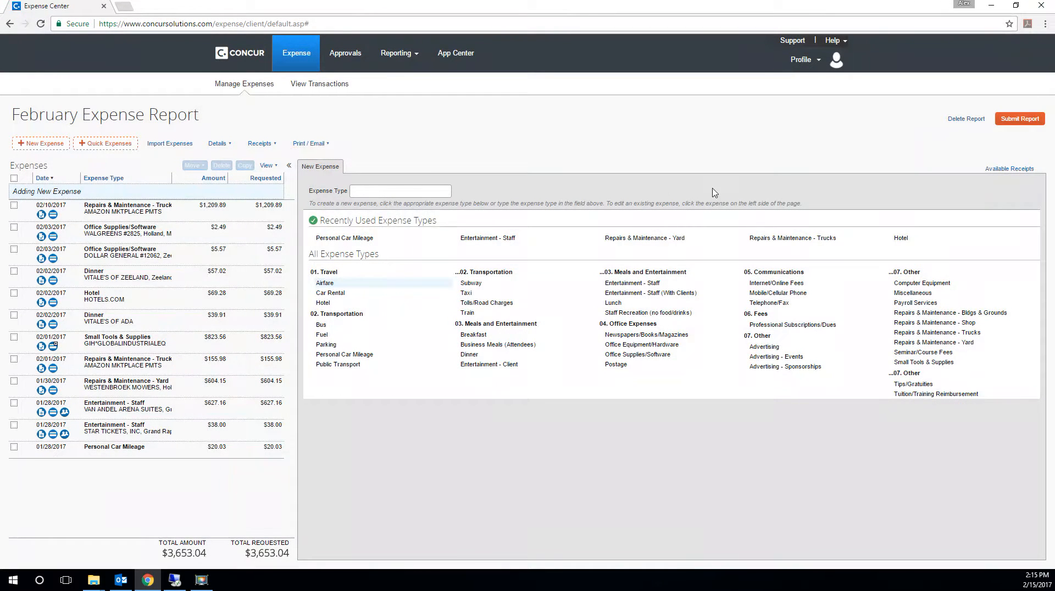
pyautogui.click(231, 145)
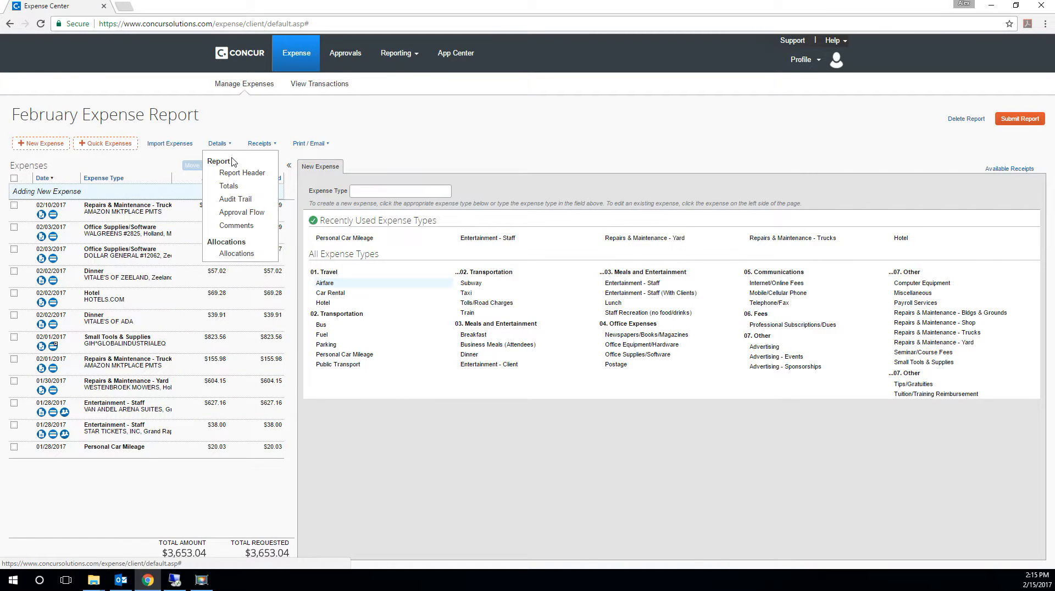
pyautogui.click(226, 144)
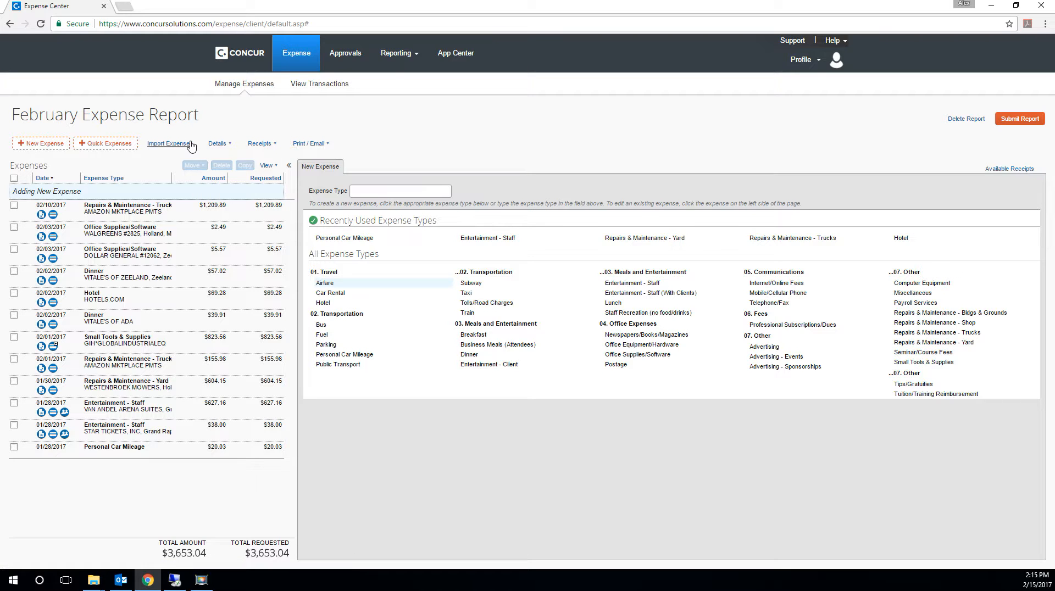
# - Submit the February Expense Report and confirm the final review
pyautogui.click(1020, 119)
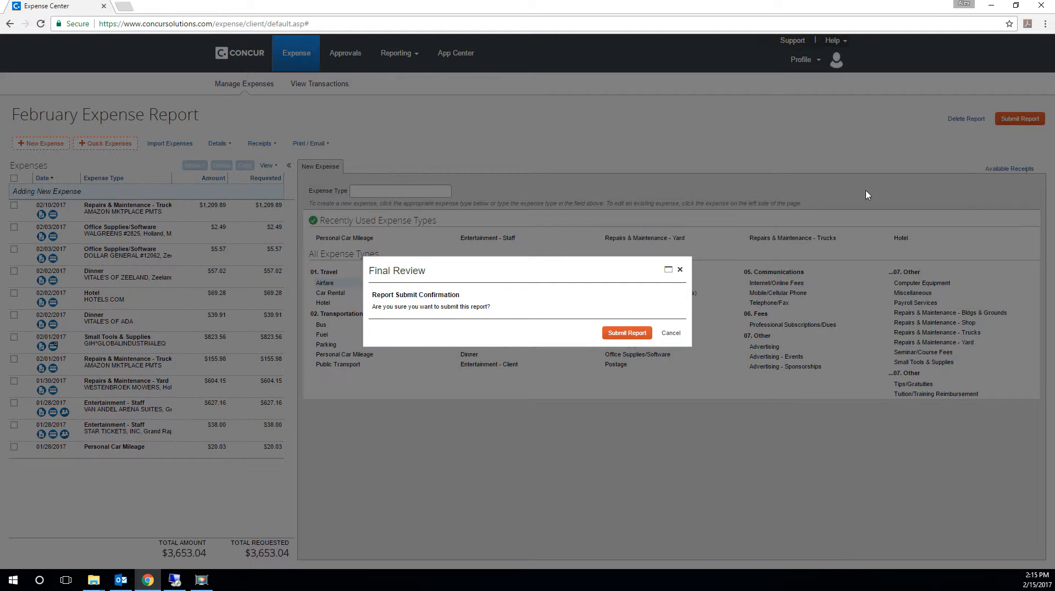
pyautogui.click(638, 332)
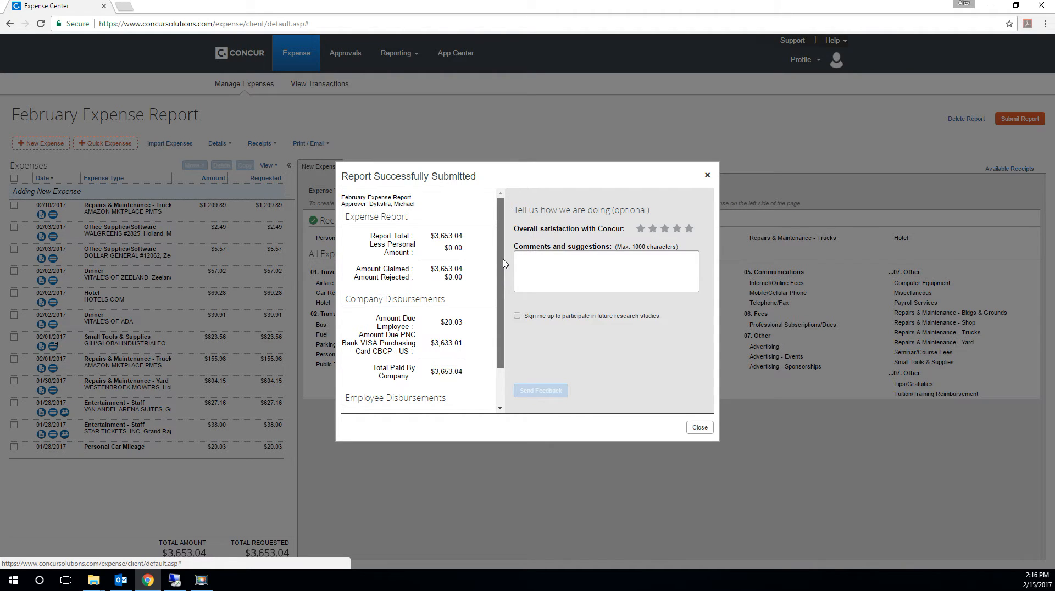
# - Examine the submission summary's report total and the company and employee disbursements, close it, and return to the home page
pyautogui.scroll(-3, 497, 275)
pyautogui.scroll(3, 414, 236)
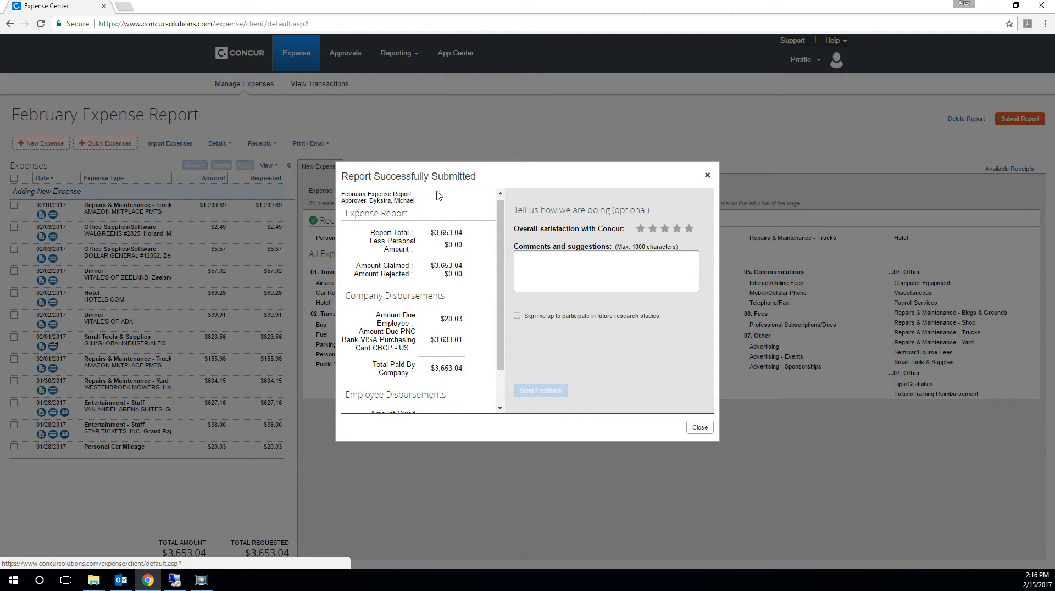
pyautogui.scroll(-2, 469, 282)
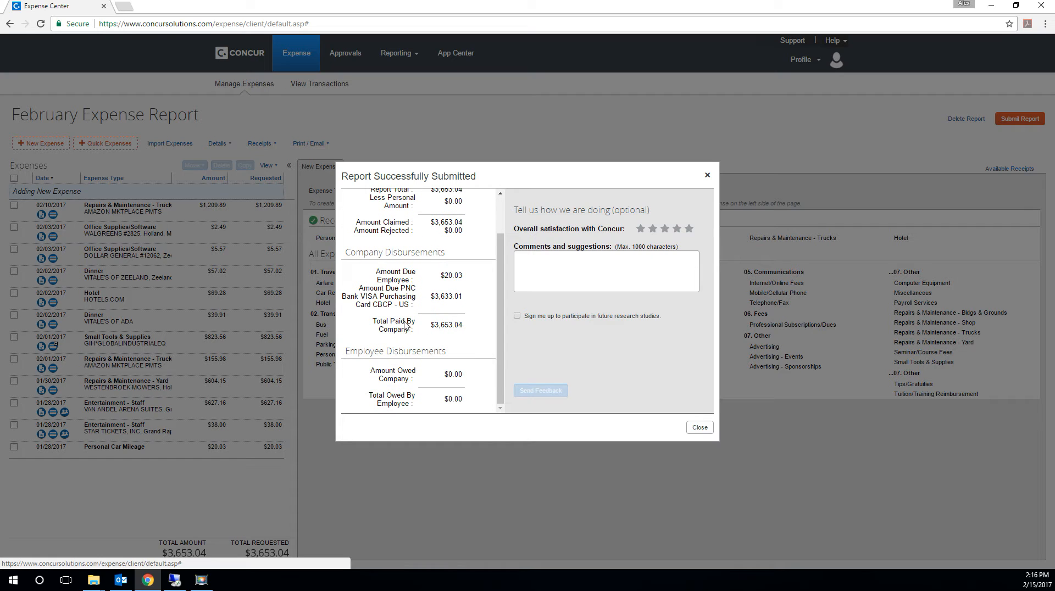
pyautogui.scroll(2, 467, 322)
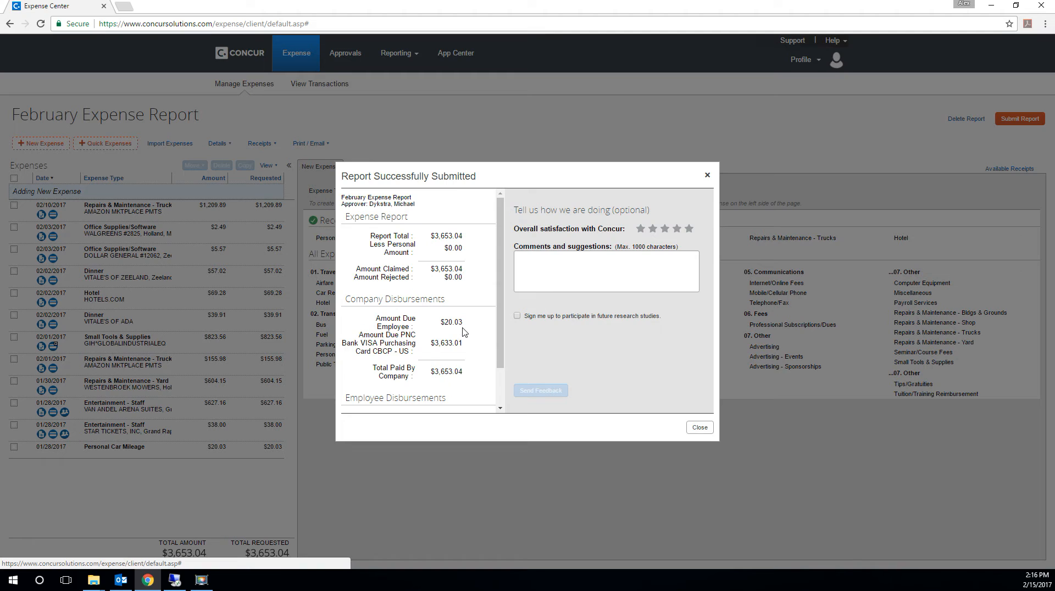
pyautogui.scroll(-1, 462, 338)
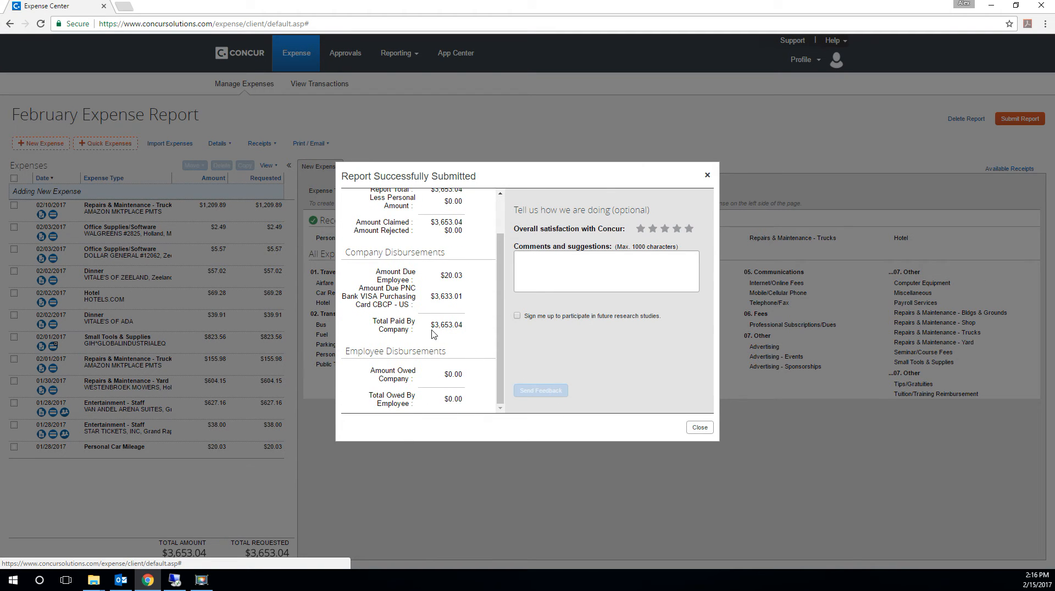
pyautogui.click(699, 429)
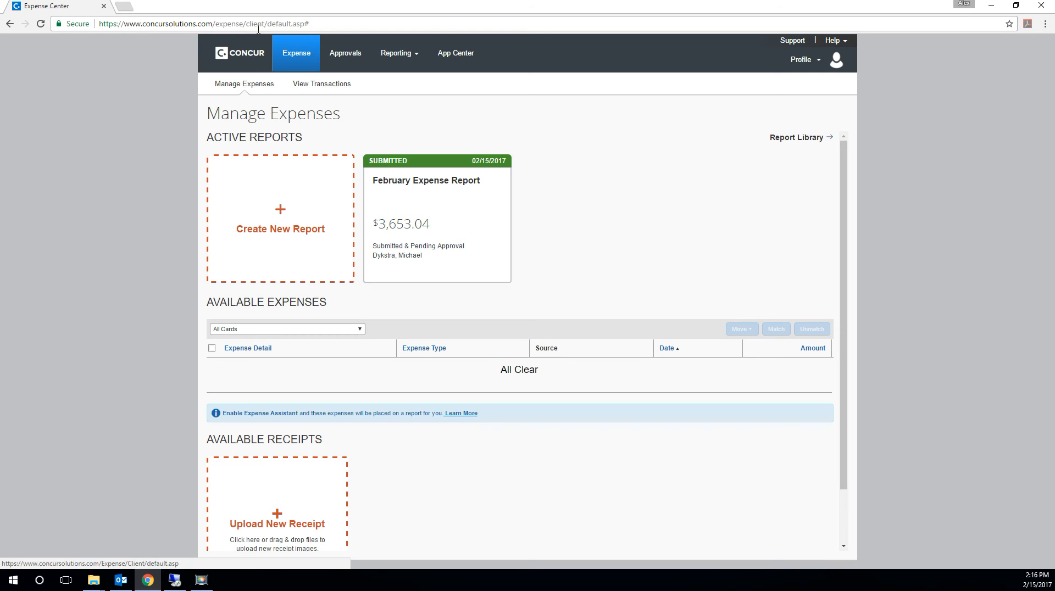
pyautogui.click(254, 59)
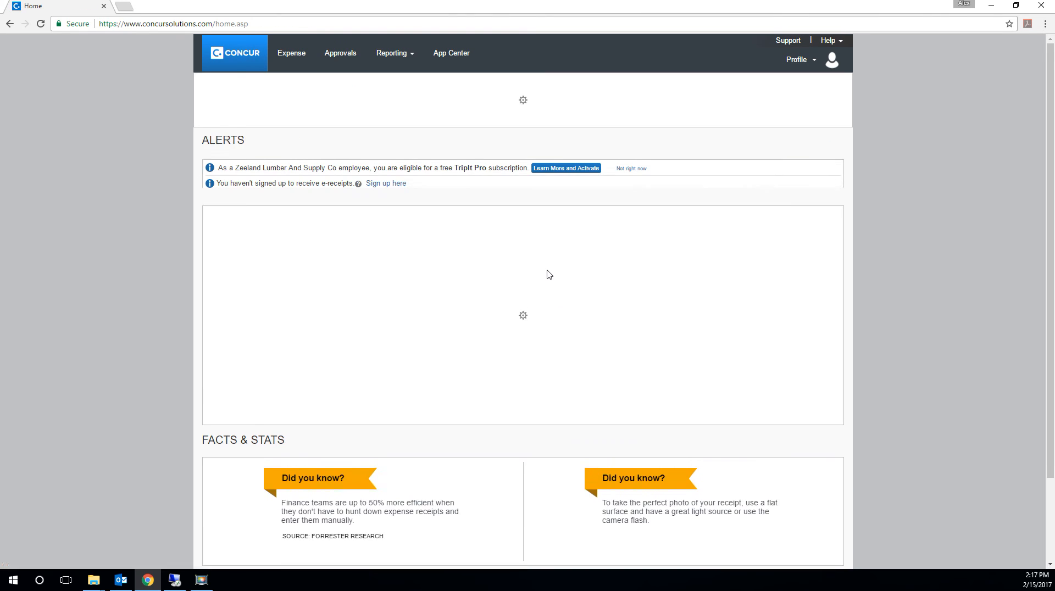